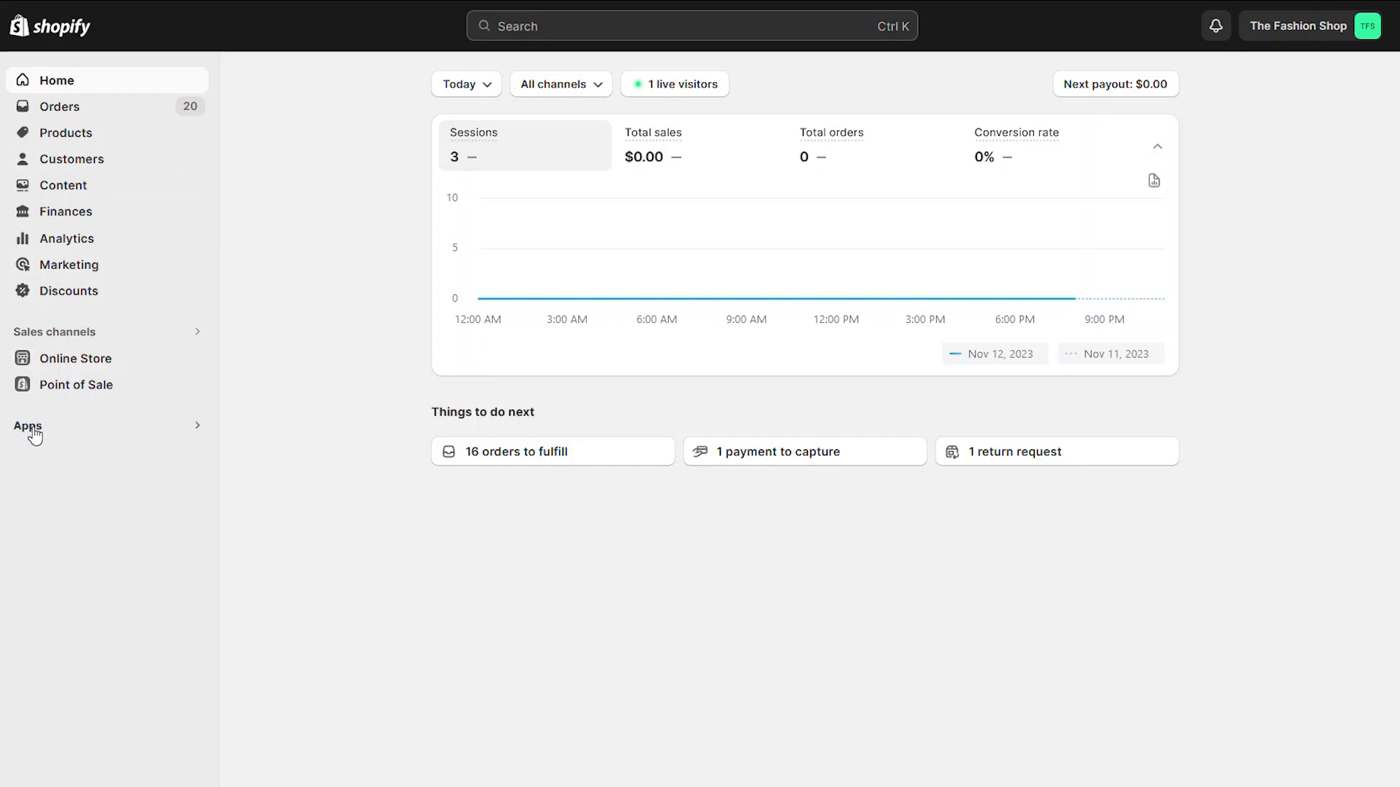
Open the Search & Discovery app from the store's installed apps.
{"action": "left_click", "coordinate": [33, 429]}
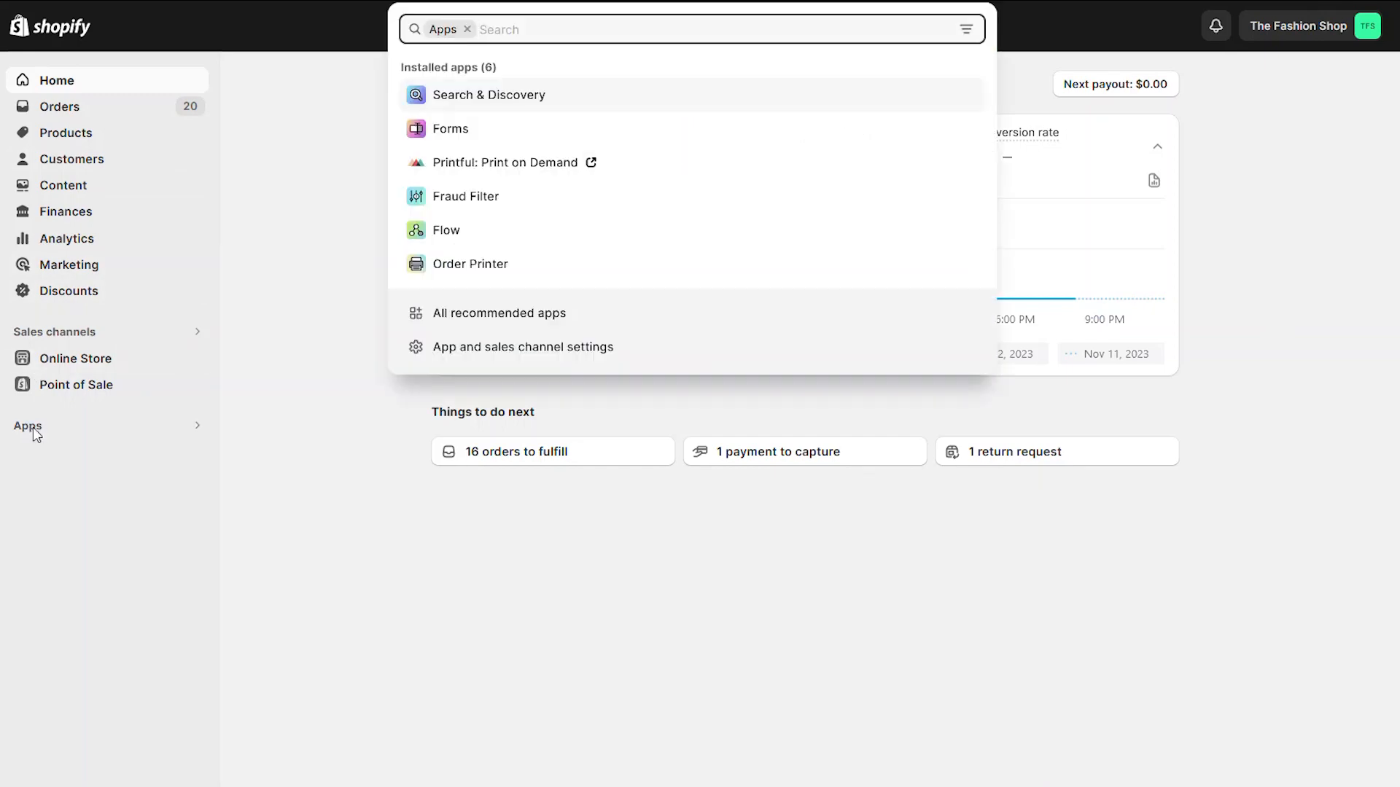
{"action": "left_click", "coordinate": [603, 103]}
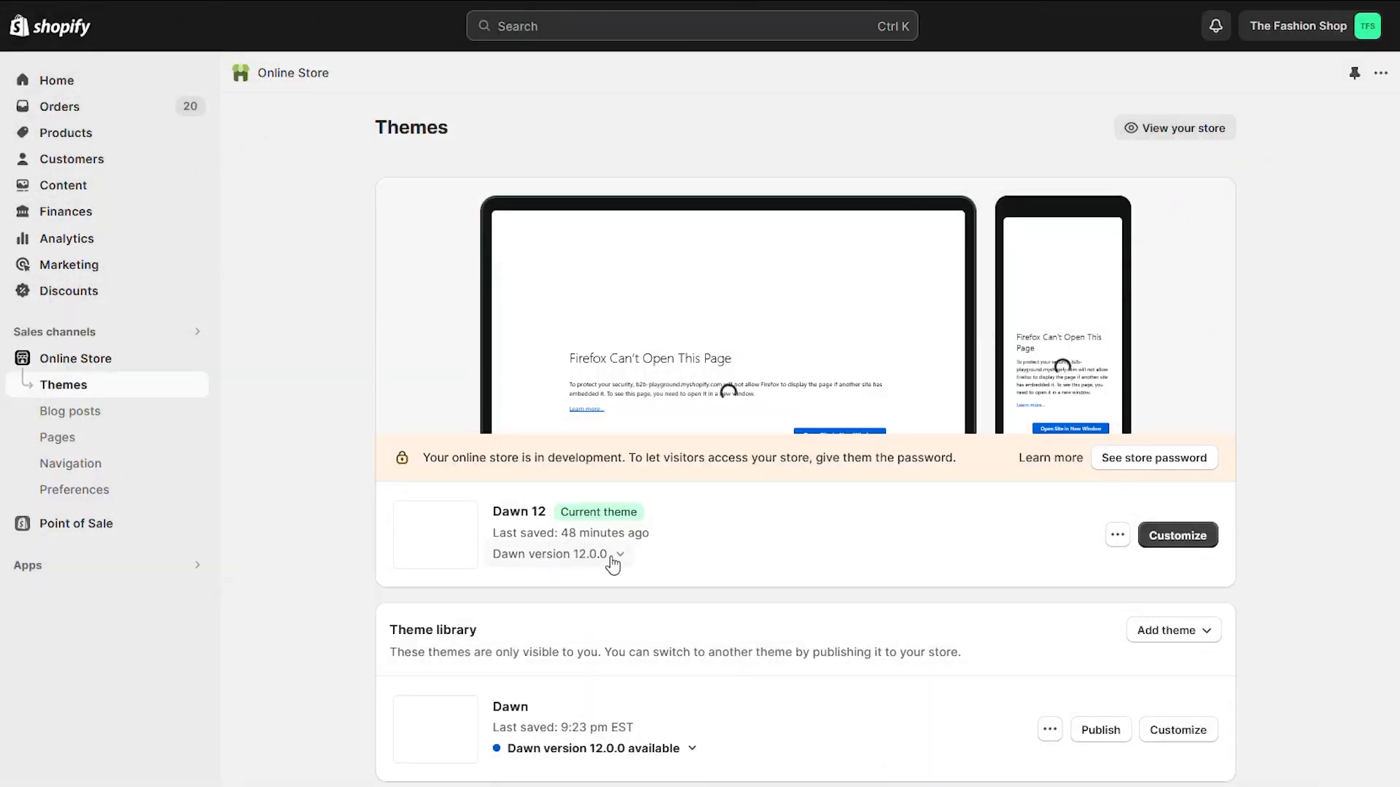
Check the current Dawn 12 theme's version and read the update details in the Version 12.0.0 release notes.
{"action": "left_click", "coordinate": [620, 560]}
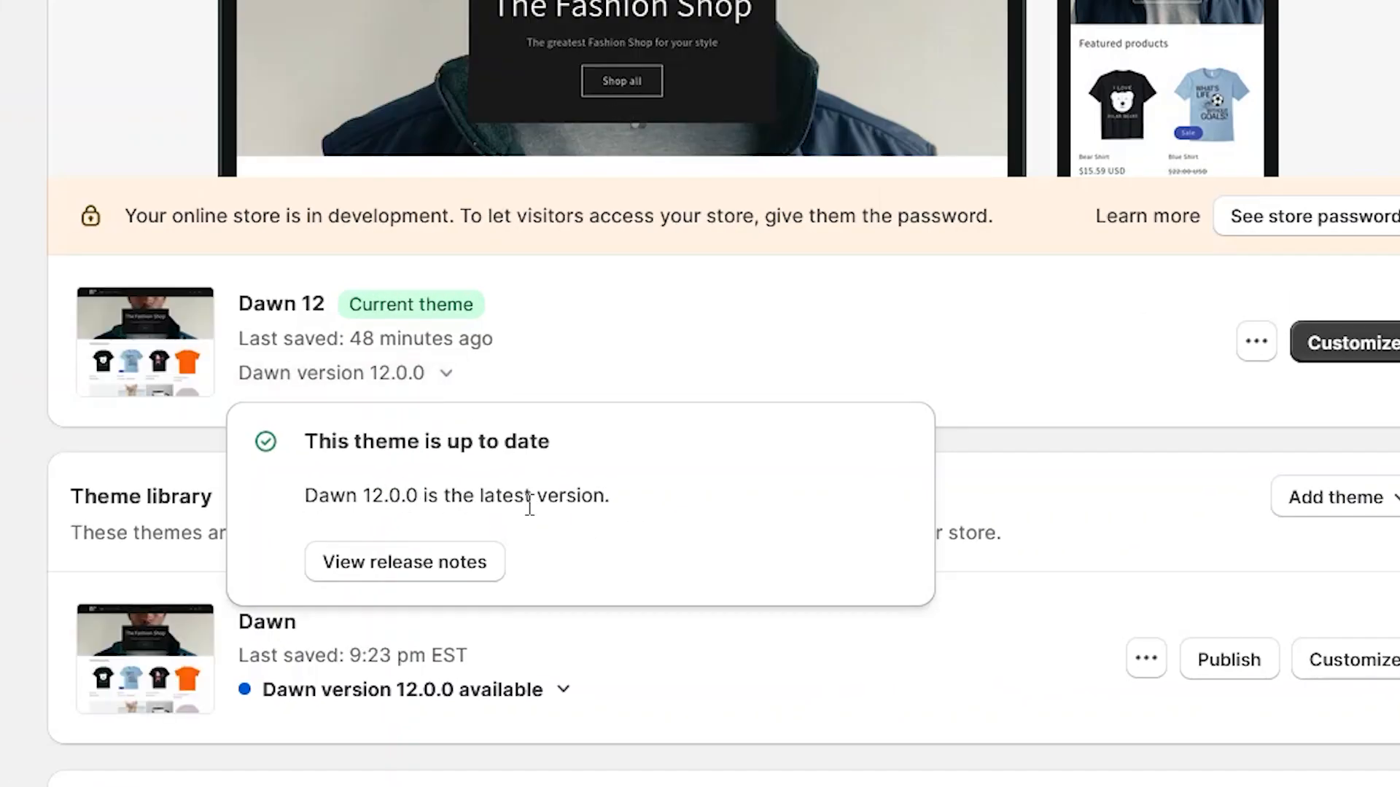
{"action": "left_click", "coordinate": [371, 566]}
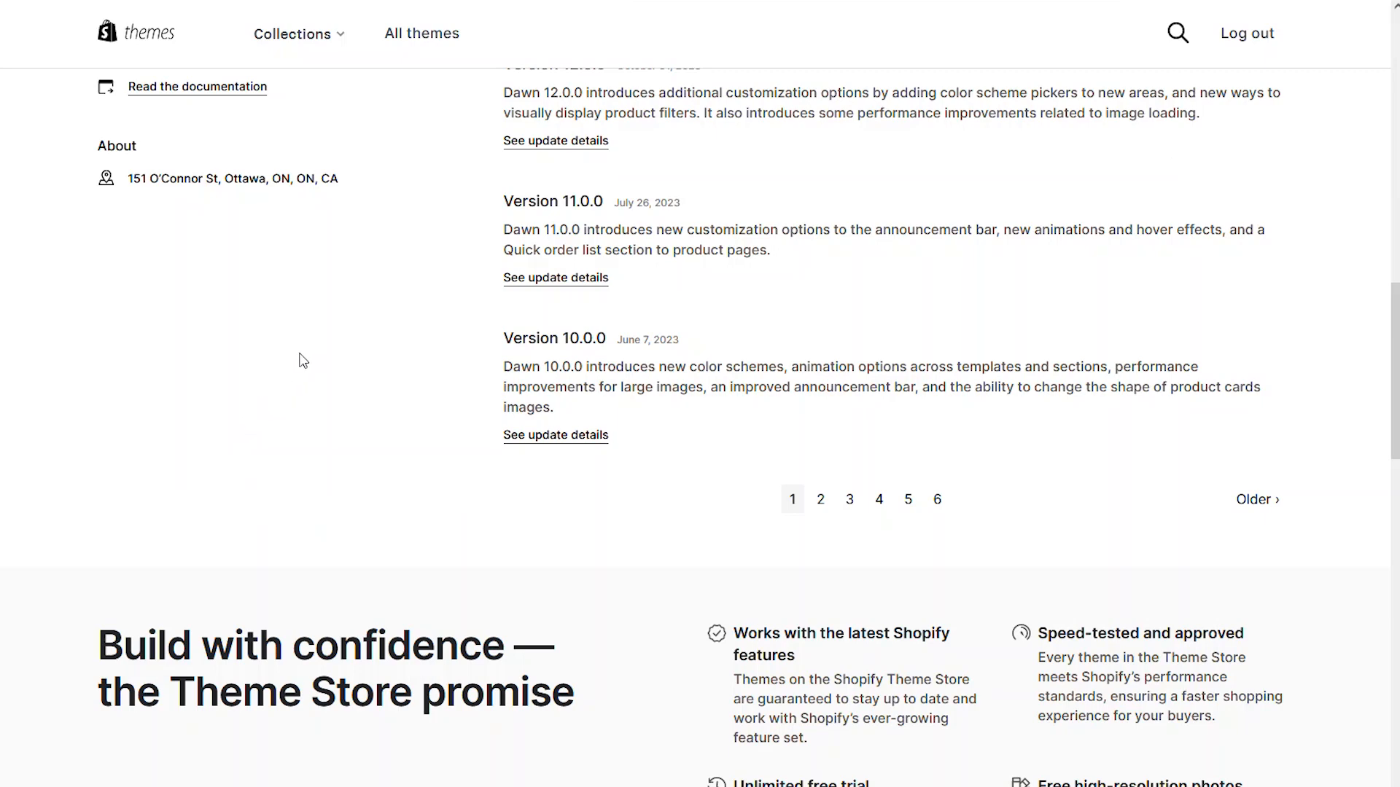
{"action": "scroll", "coordinate": [705, 299], "scroll_direction": "up", "scroll_amount": 3}
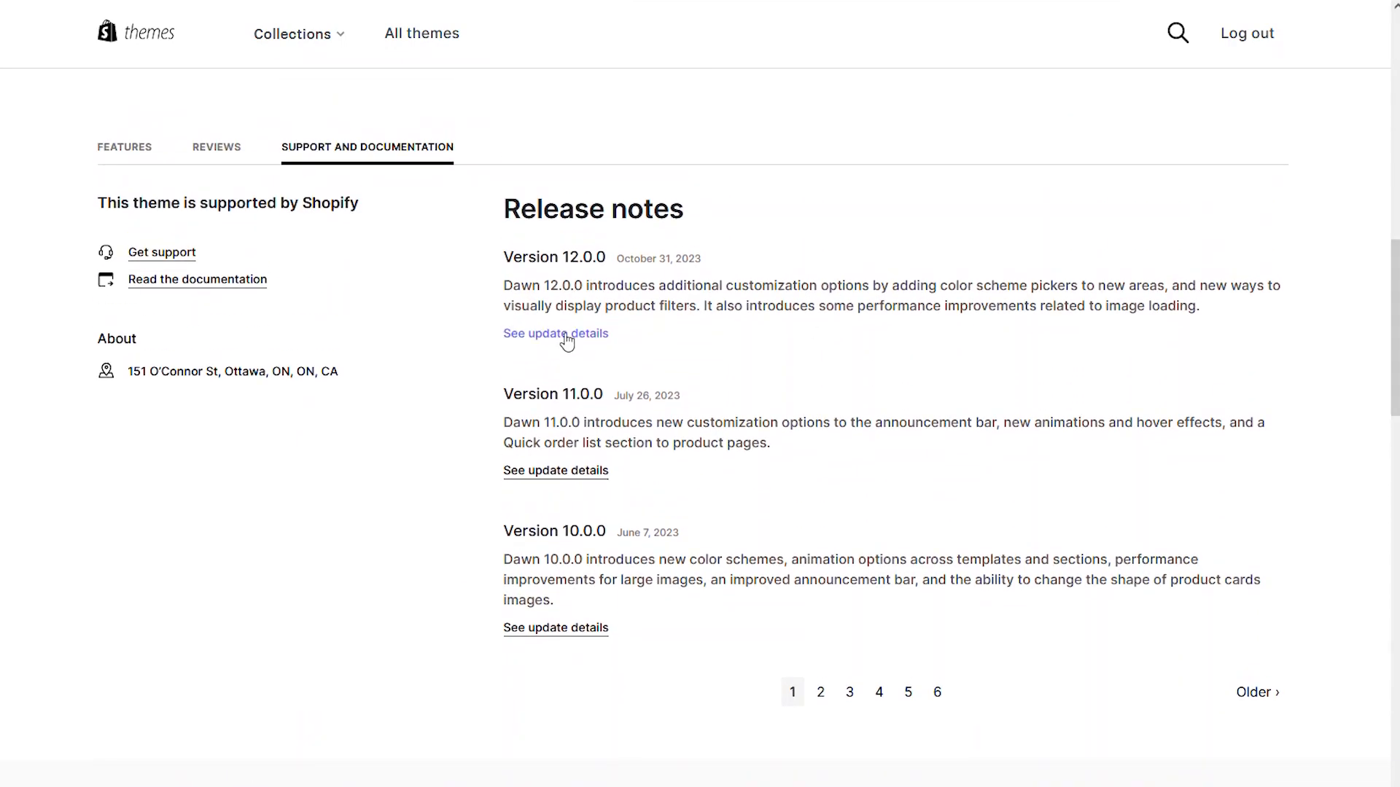
{"action": "left_click", "coordinate": [517, 334]}
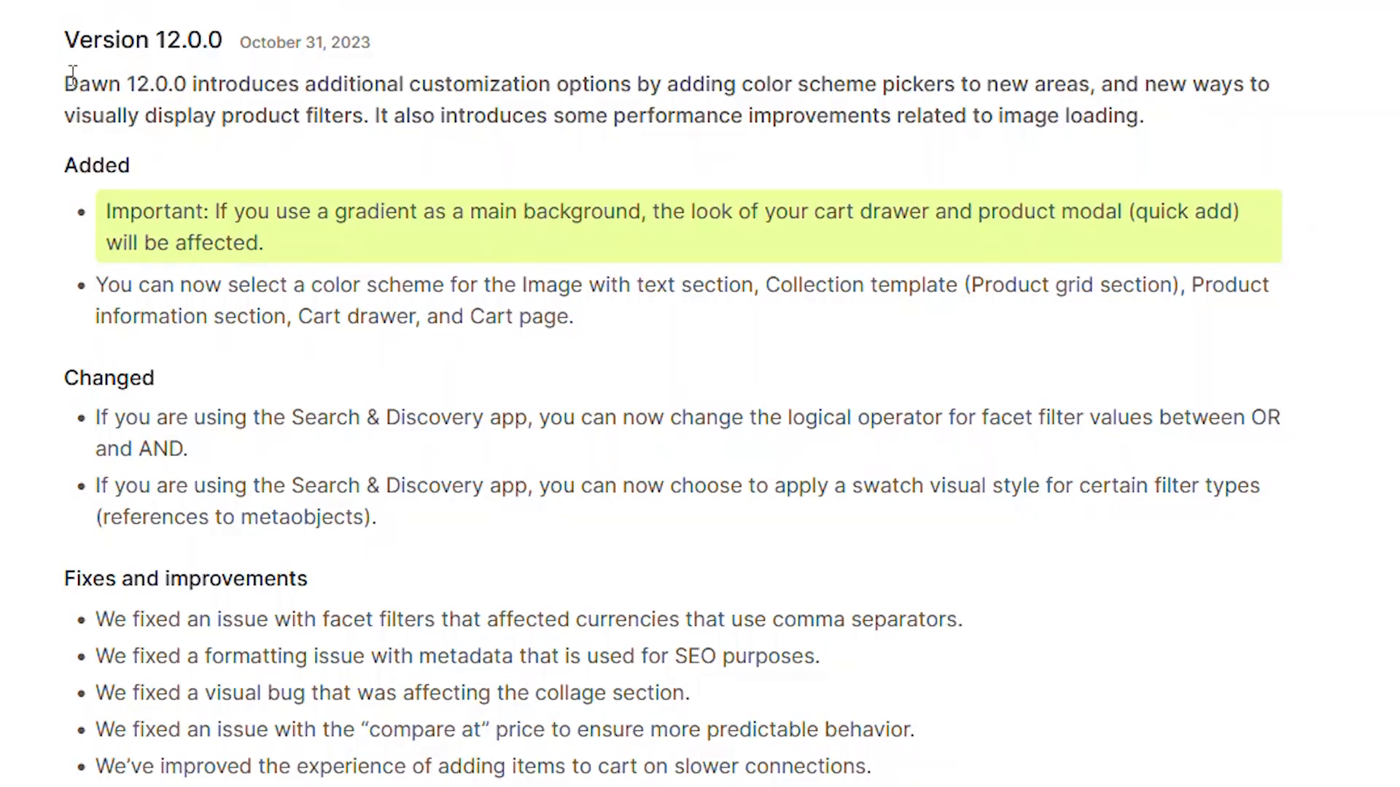
{"action": "left_click_drag", "start_coordinate": [67, 83], "coordinate": [1292, 128]}
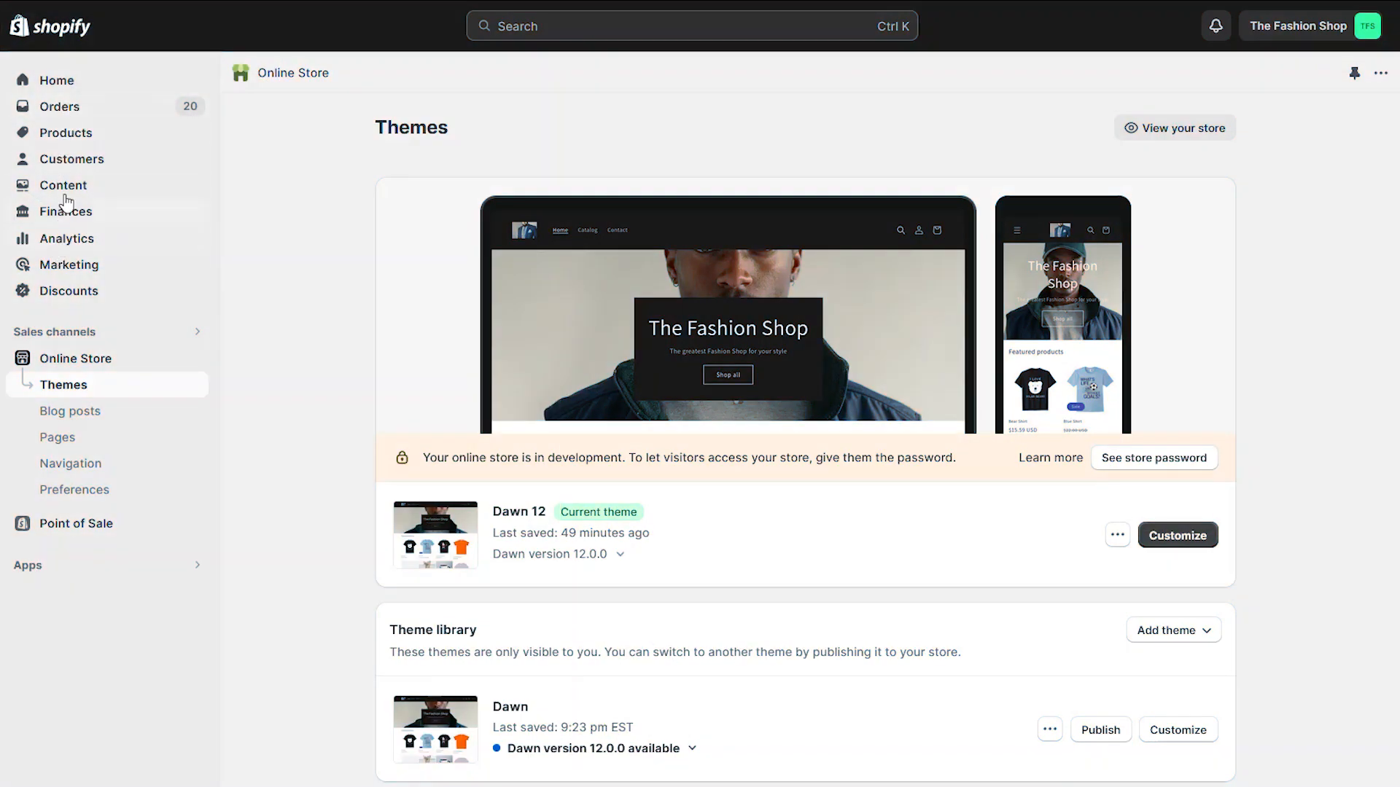
Start a new metaobject definition in the store's content area and name it Swatches.
{"action": "left_click", "coordinate": [120, 196]}
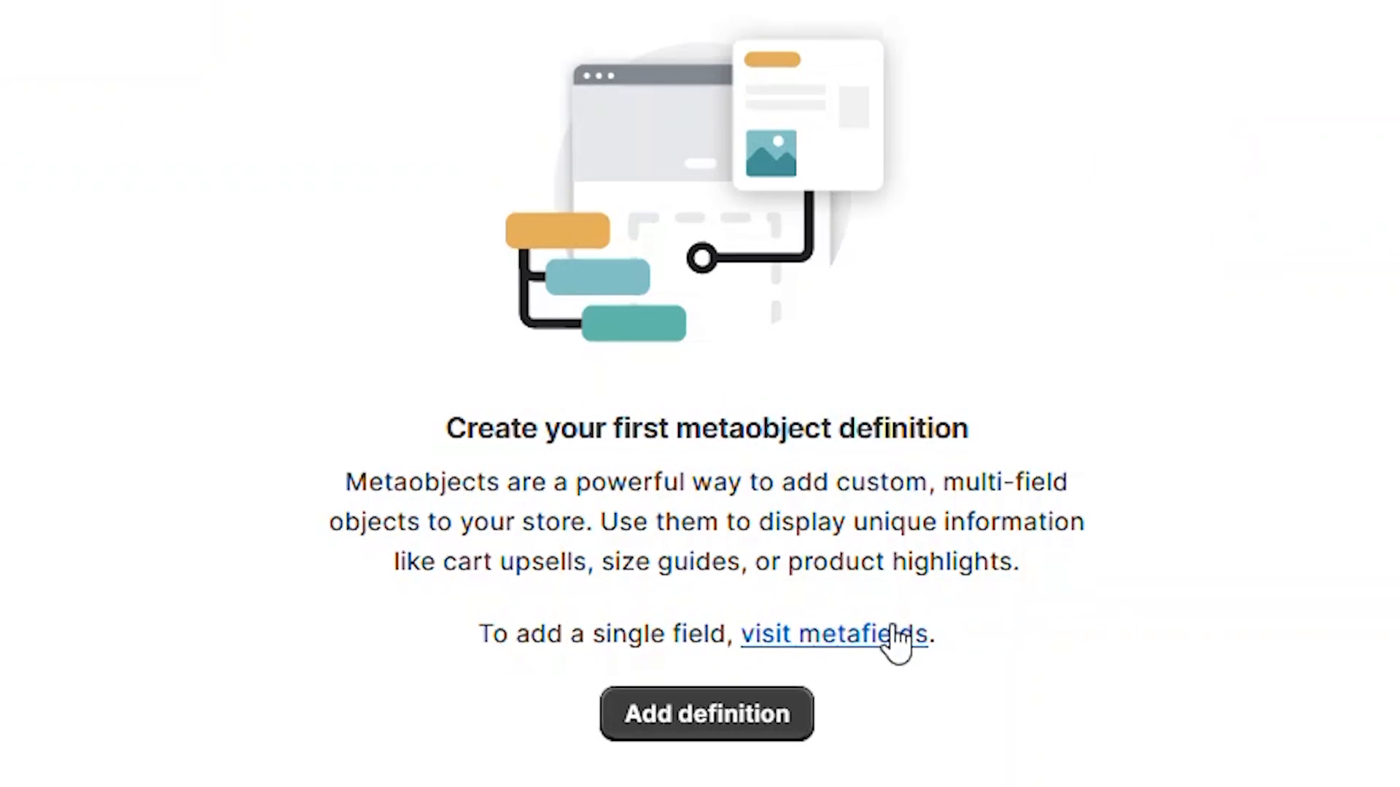
{"action": "left_click", "coordinate": [689, 729]}
{"action": "left_click", "coordinate": [525, 267]}
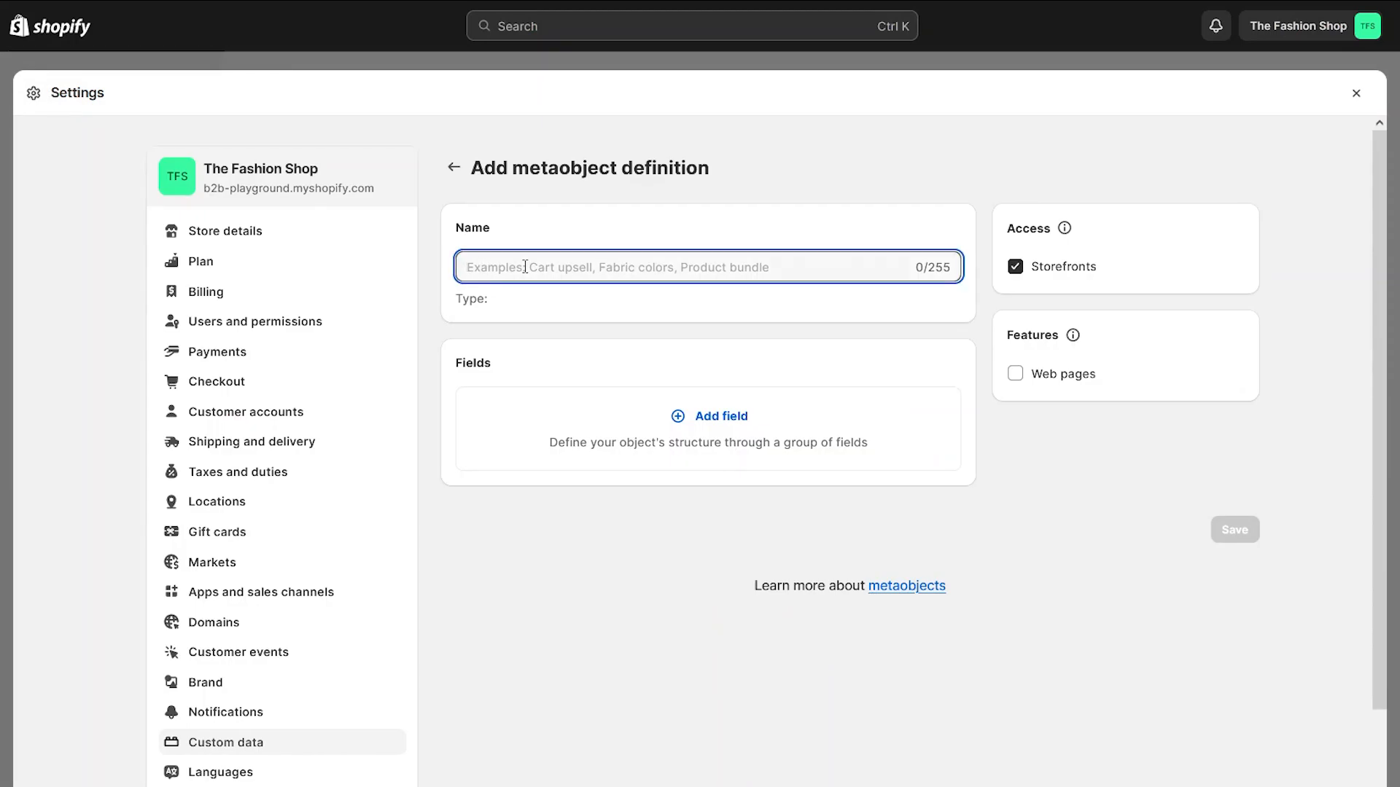
{"action": "type", "text": "Swatches"}
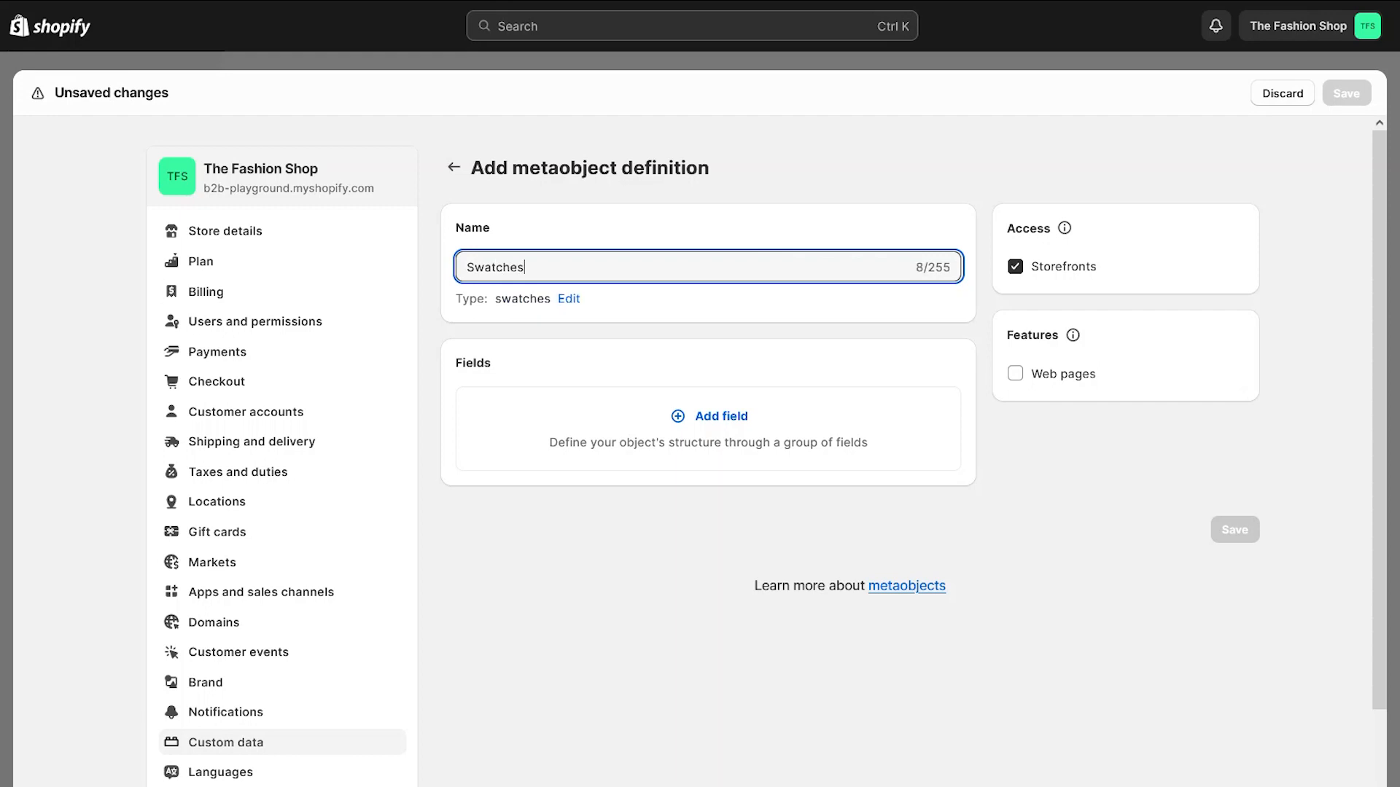
Add a single line text field called Name to the Swatches definition, with the description "Name of the color".
{"action": "left_click", "coordinate": [719, 426]}
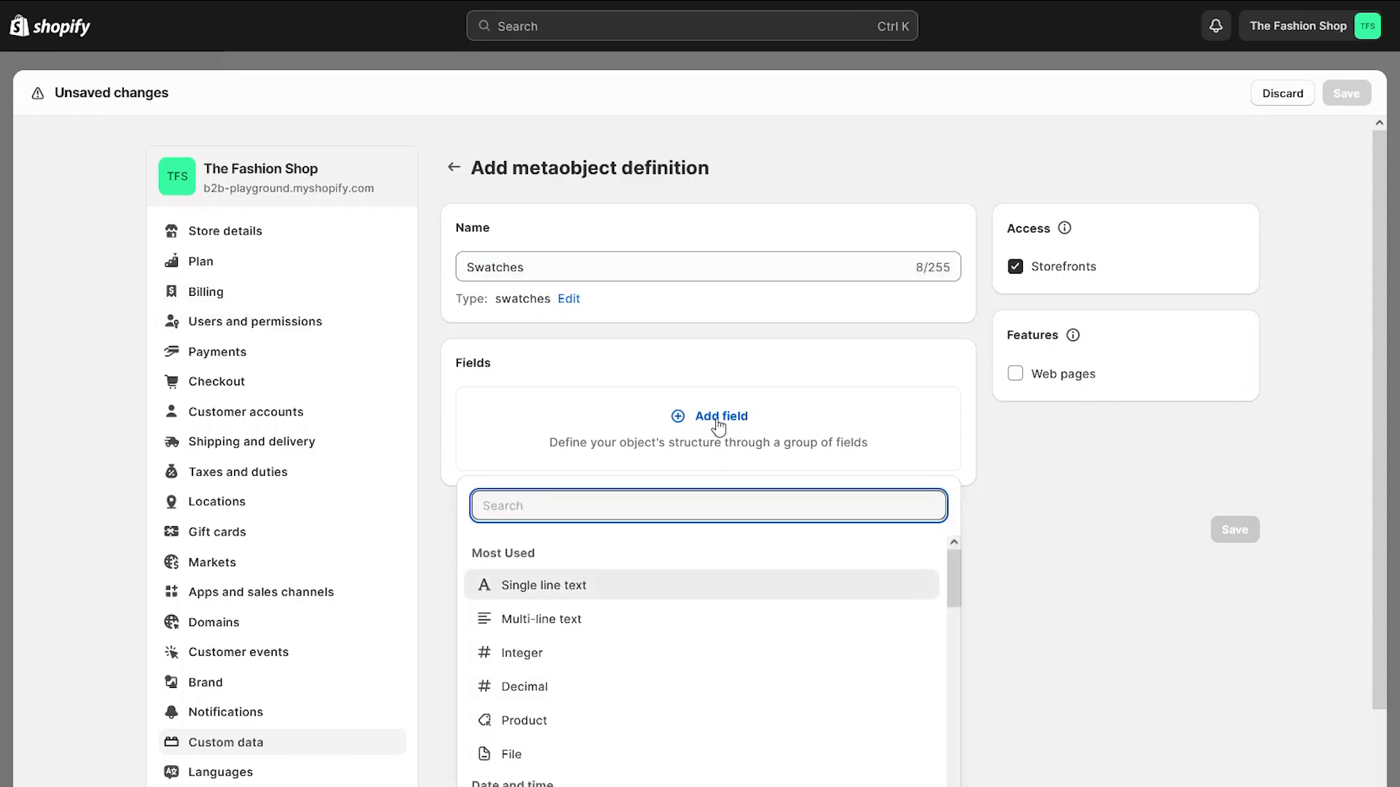
{"action": "left_click", "coordinate": [565, 589]}
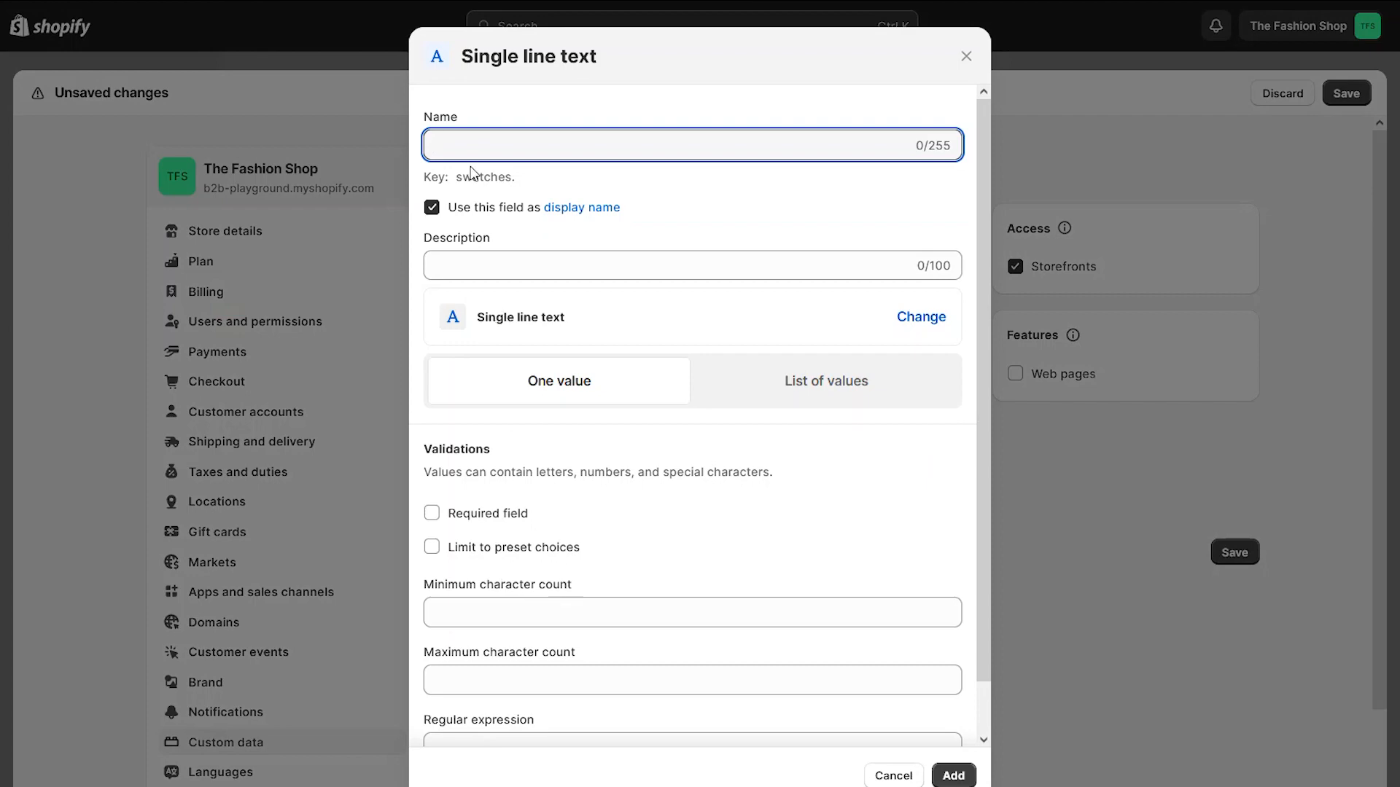
{"action": "type", "text": "Name"}
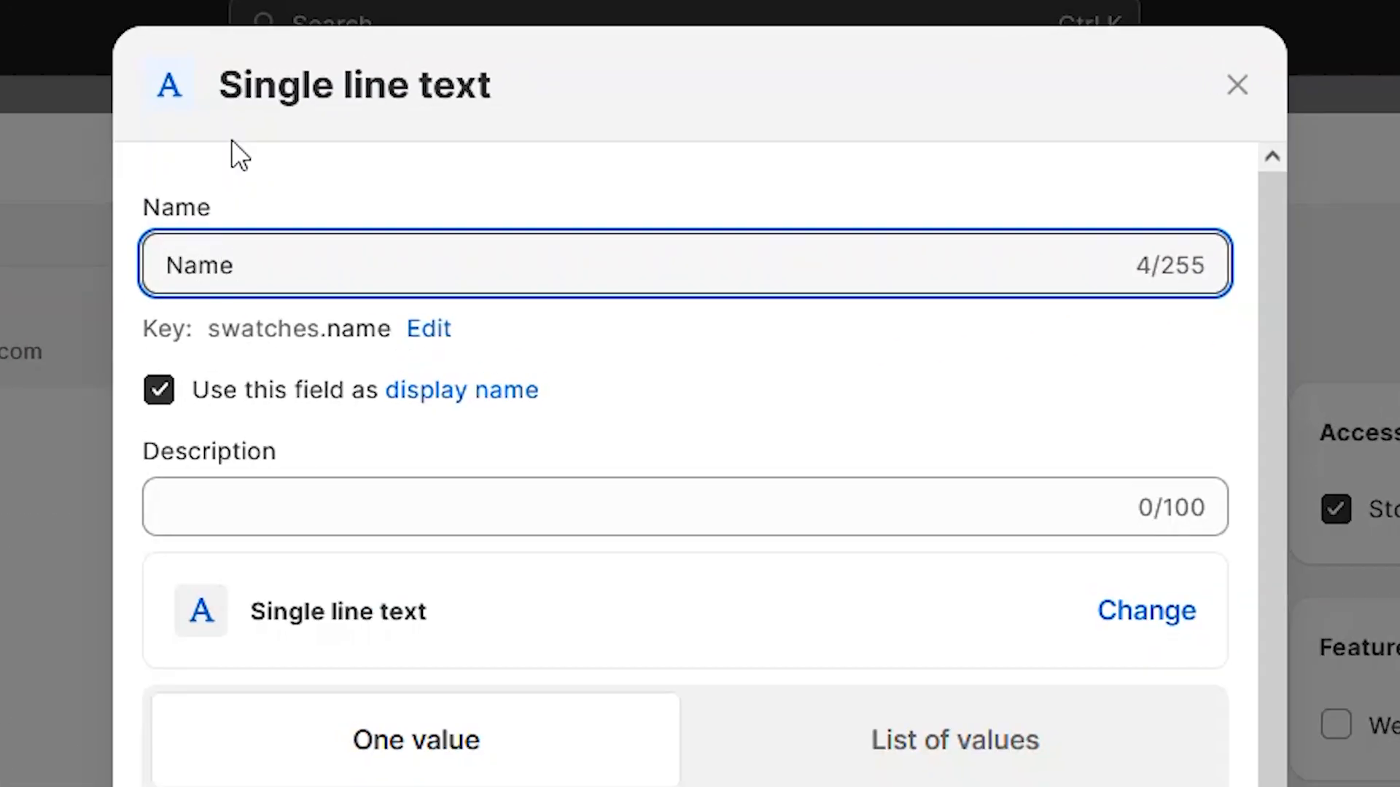
{"action": "key", "text": "Tab"}
{"action": "key", "text": "Tab"}
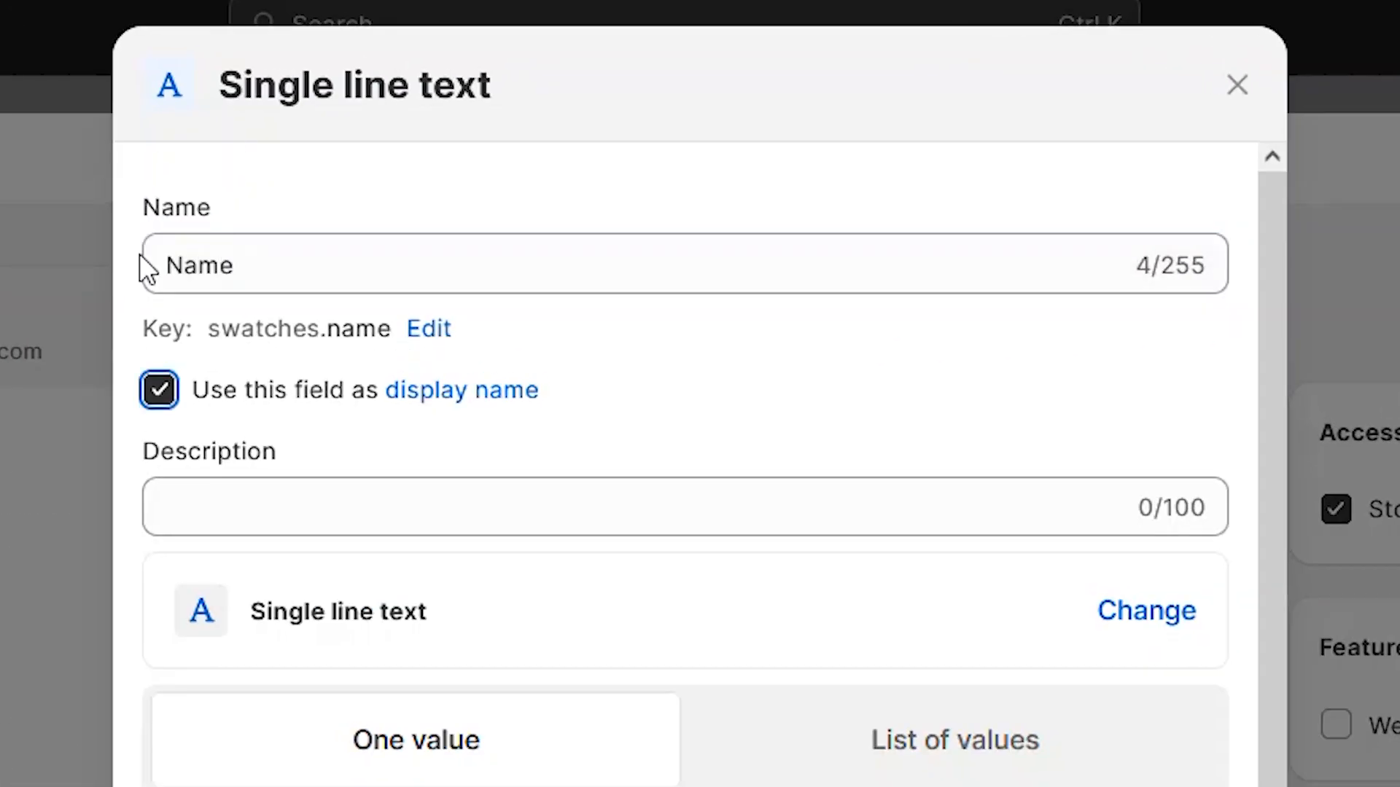
{"action": "left_click", "coordinate": [262, 500]}
{"action": "type", "text": "Name of the color"}
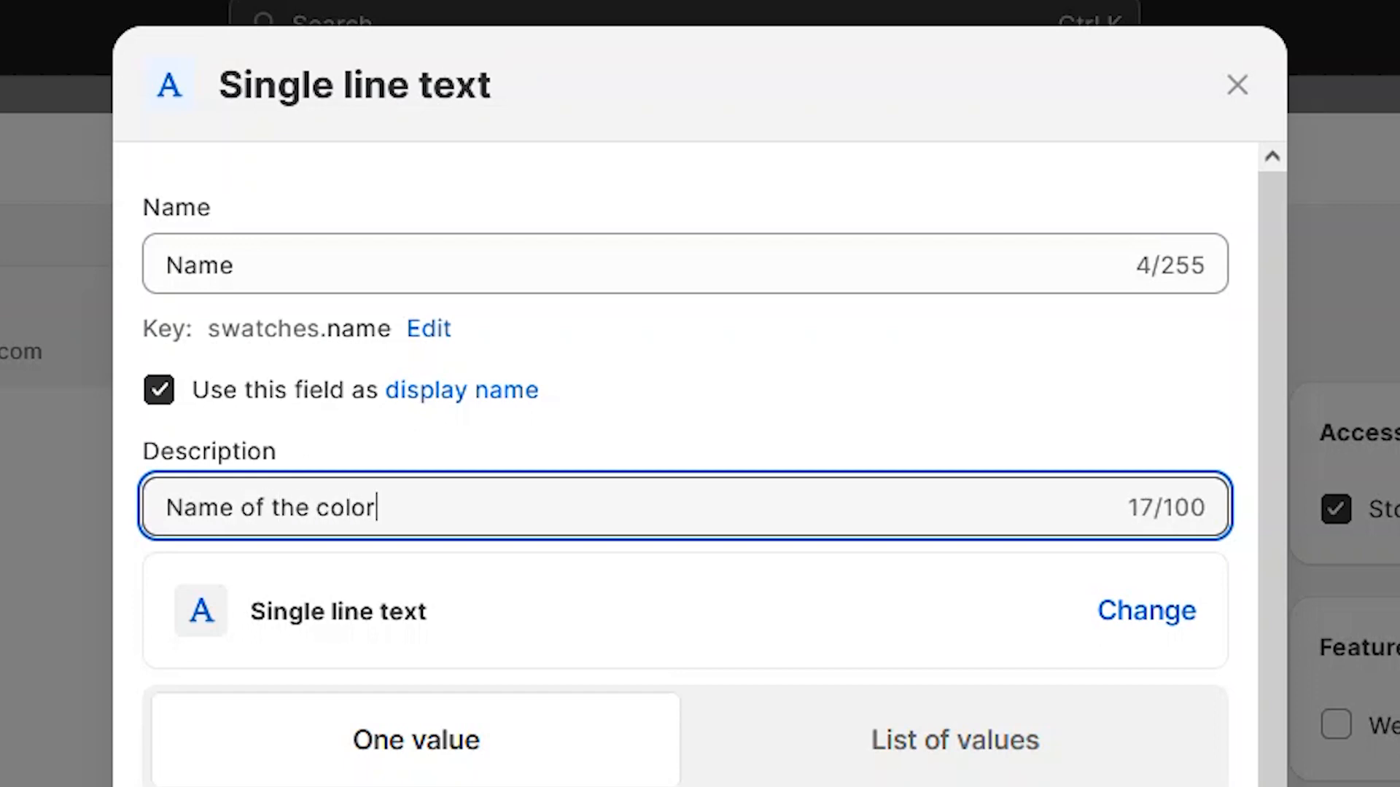
{"action": "left_click", "coordinate": [428, 761]}
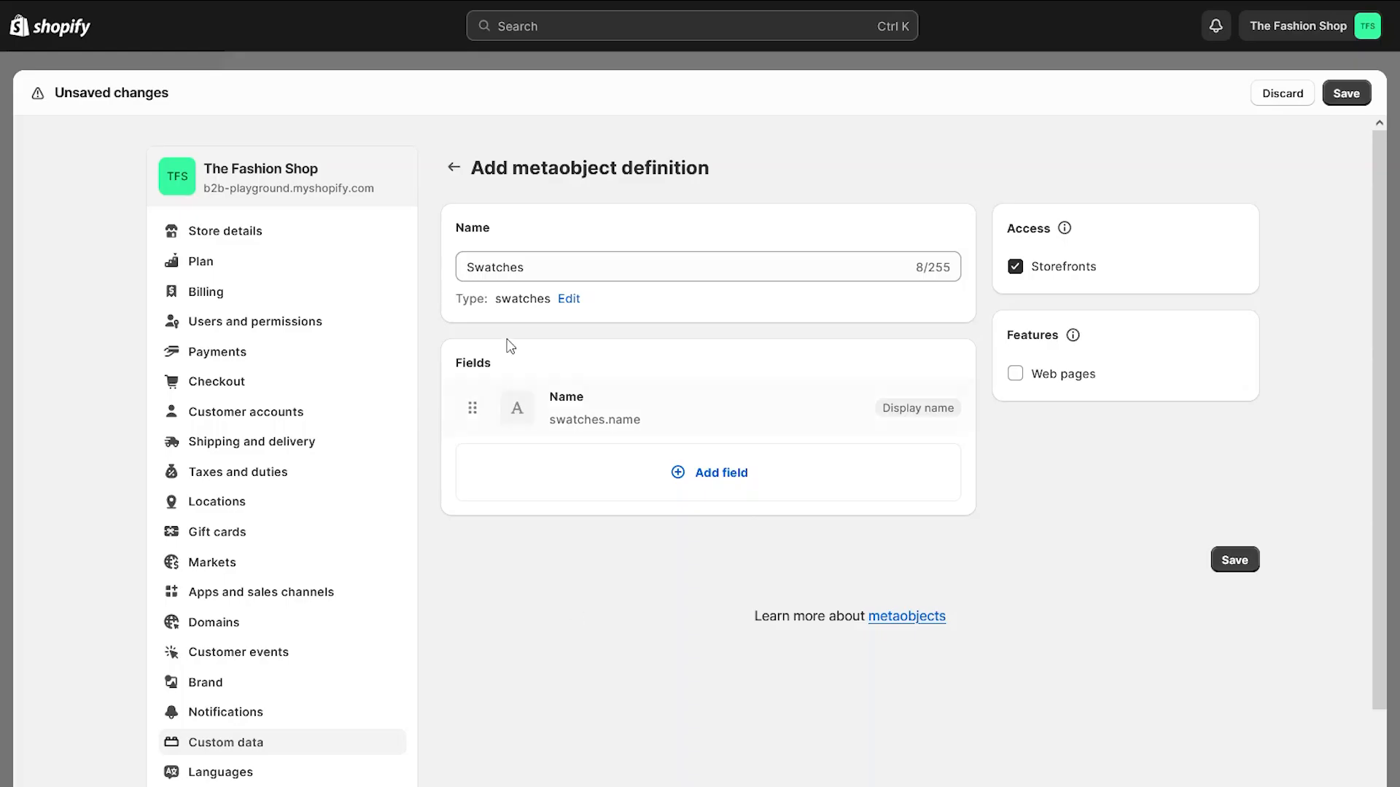
Add a required Color-type field named Color with the description "Color for the swatch", and save the Swatches definition.
{"action": "left_click", "coordinate": [733, 478]}
{"action": "scroll", "coordinate": [651, 235], "scroll_direction": "down", "scroll_amount": 10}
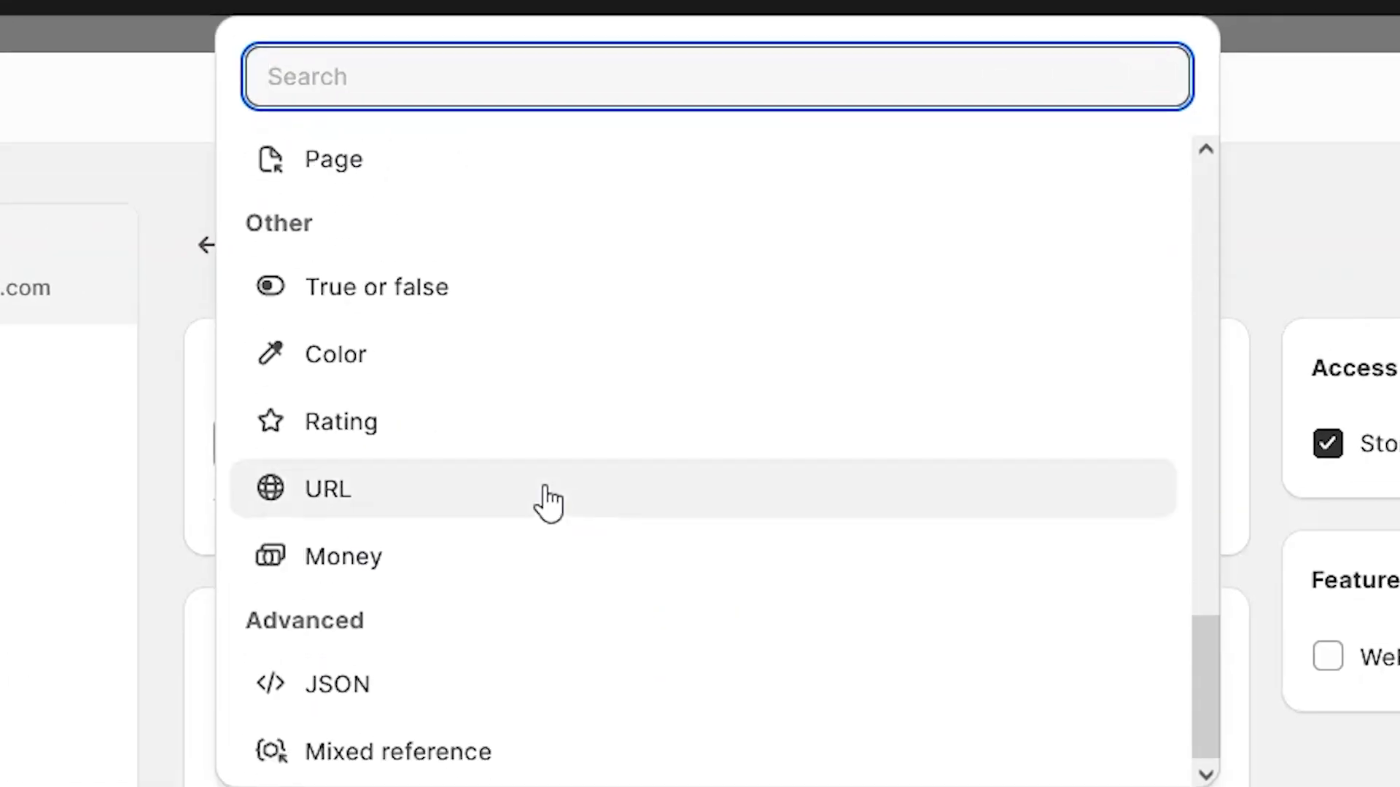
{"action": "left_click", "coordinate": [353, 369]}
{"action": "type", "text": "Color"}
{"action": "left_click", "coordinate": [234, 381]}
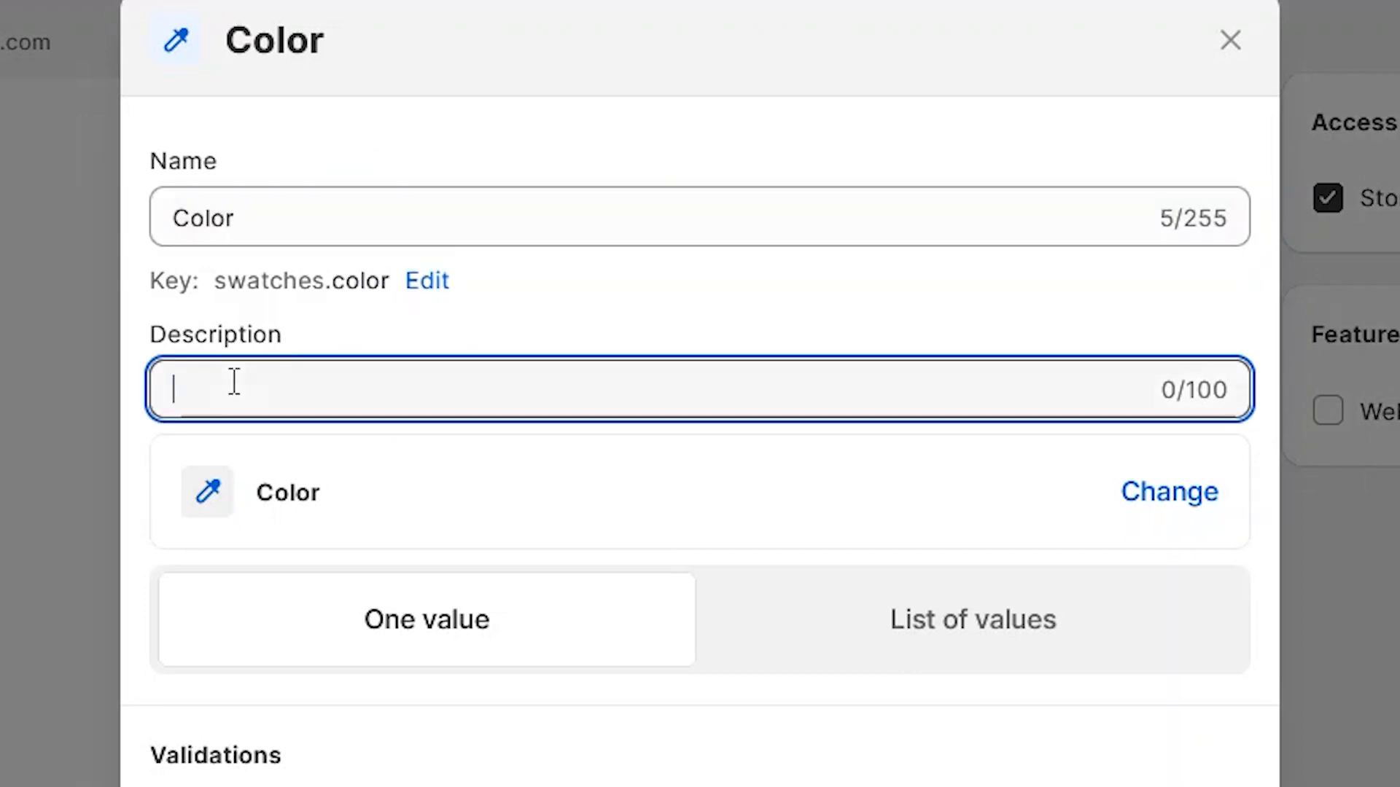
{"action": "type", "text": "Color for the swatch"}
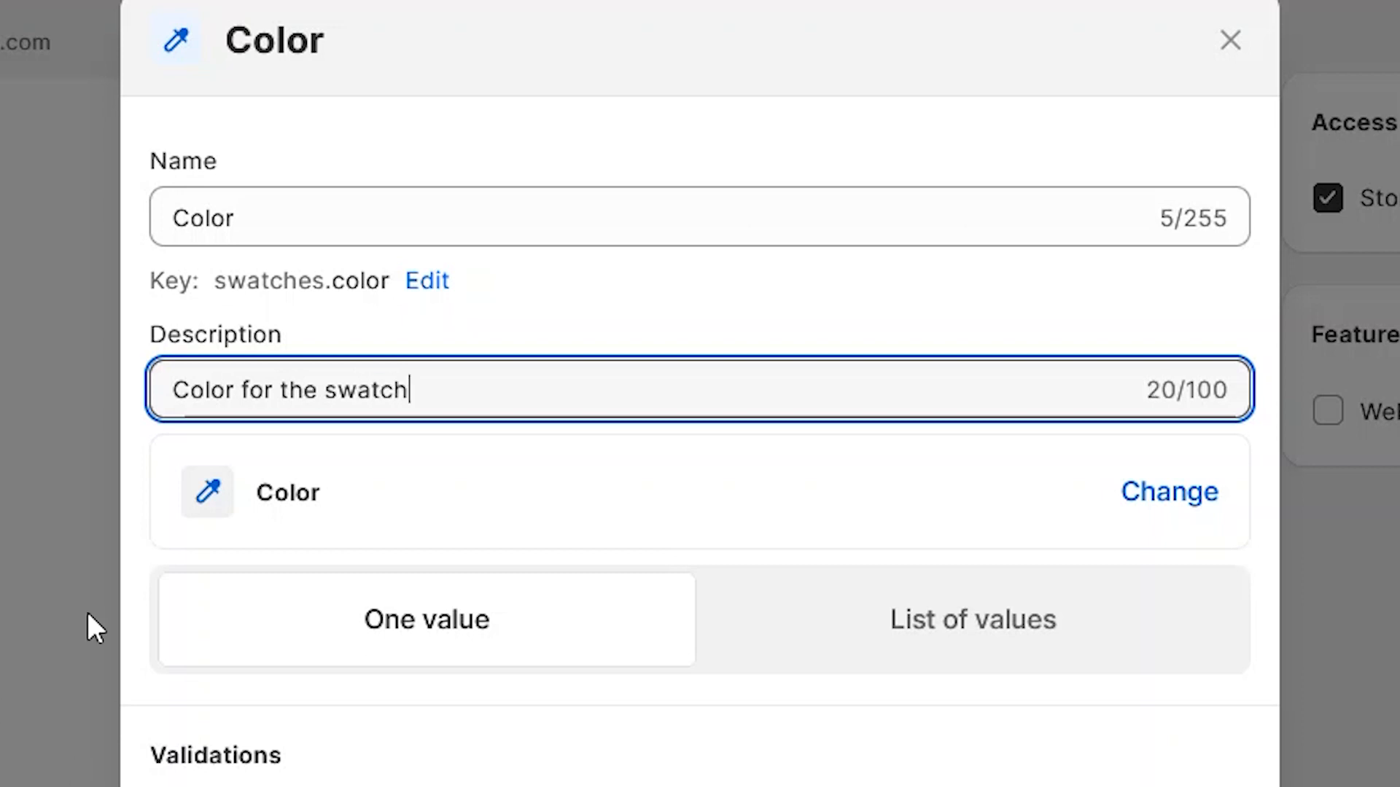
{"action": "left_click", "coordinate": [441, 612]}
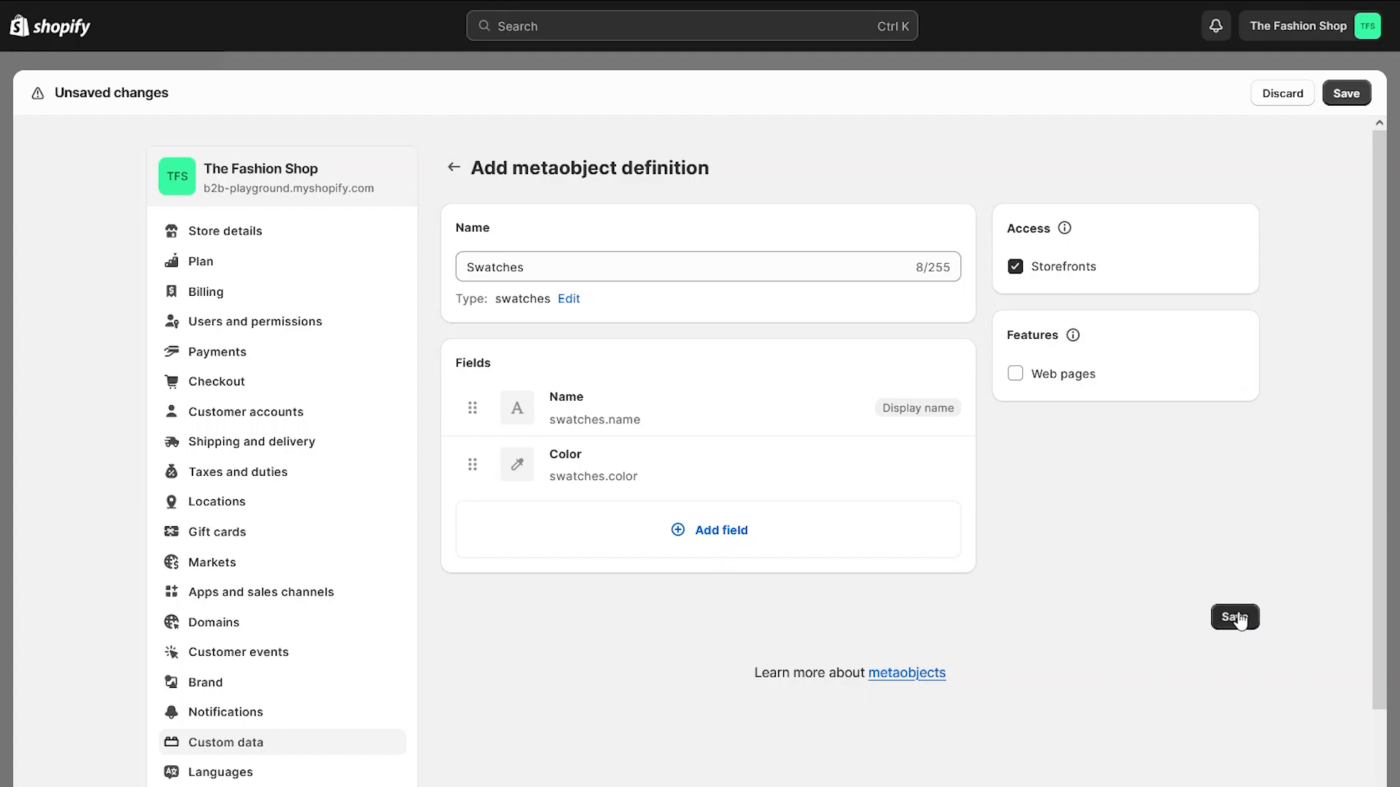
{"action": "left_click", "coordinate": [1239, 618]}
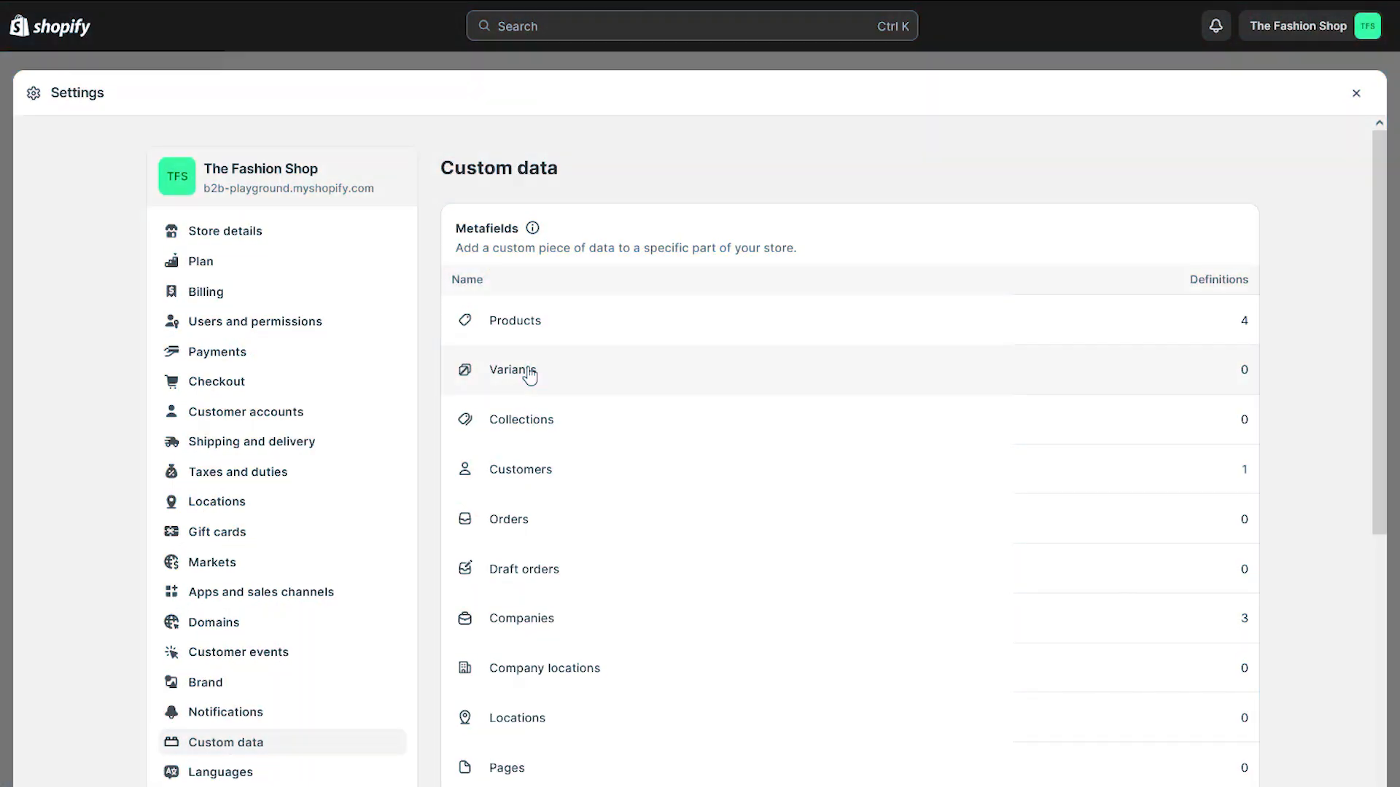
Start a new variant metafield definition in the custom data settings and name it Color Swatch.
{"action": "left_click", "coordinate": [523, 372]}
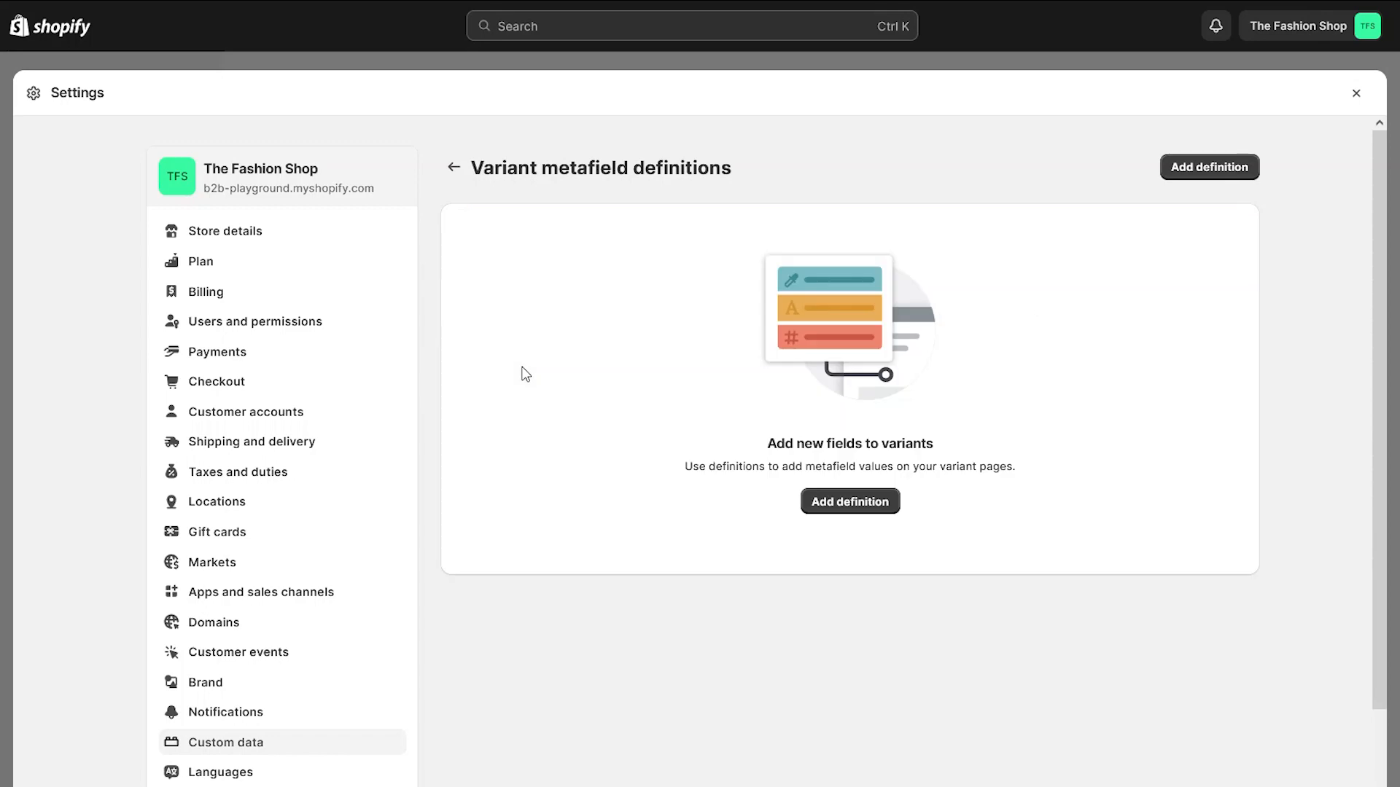
{"action": "left_click", "coordinate": [847, 502]}
{"action": "left_click", "coordinate": [513, 250]}
{"action": "type", "text": "Color Swatch"}
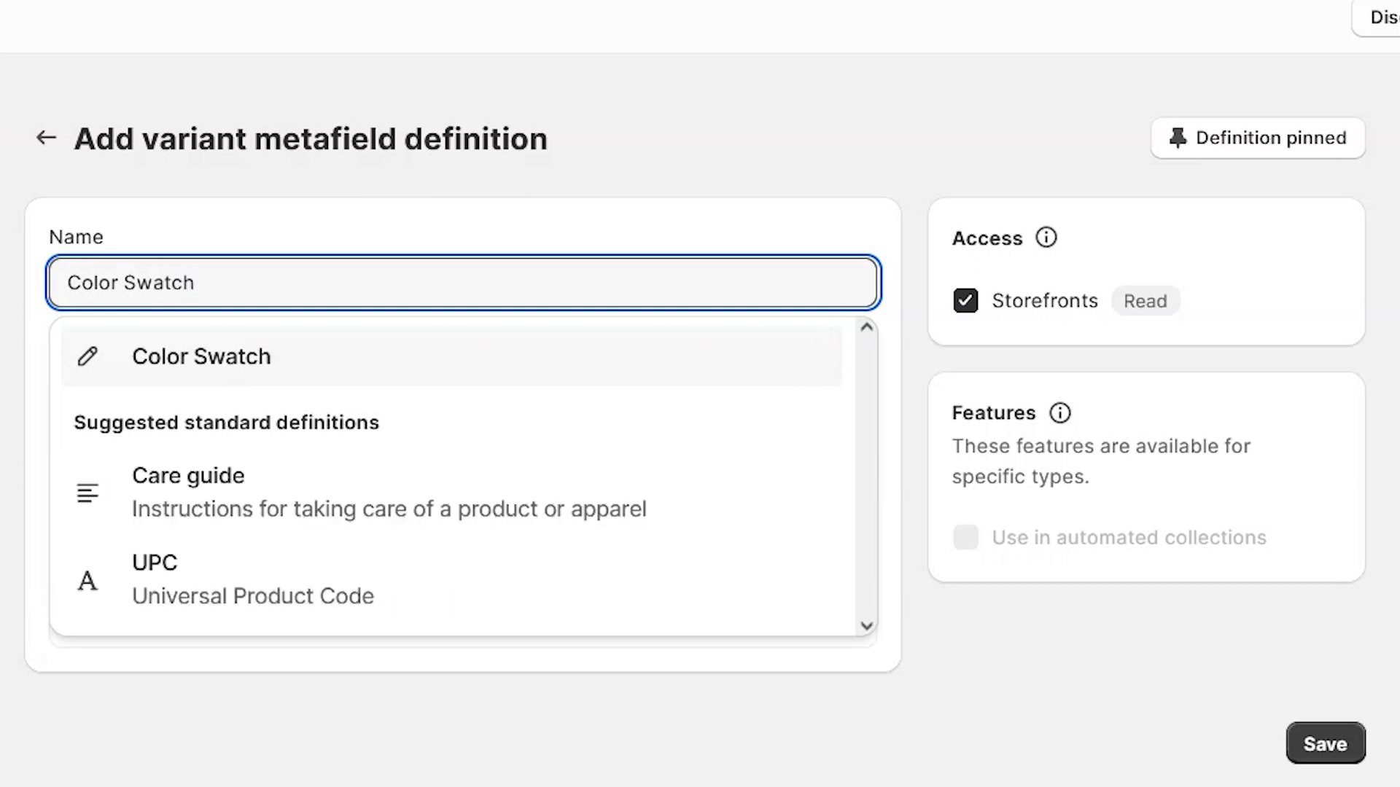
{"action": "left_click", "coordinate": [722, 87]}
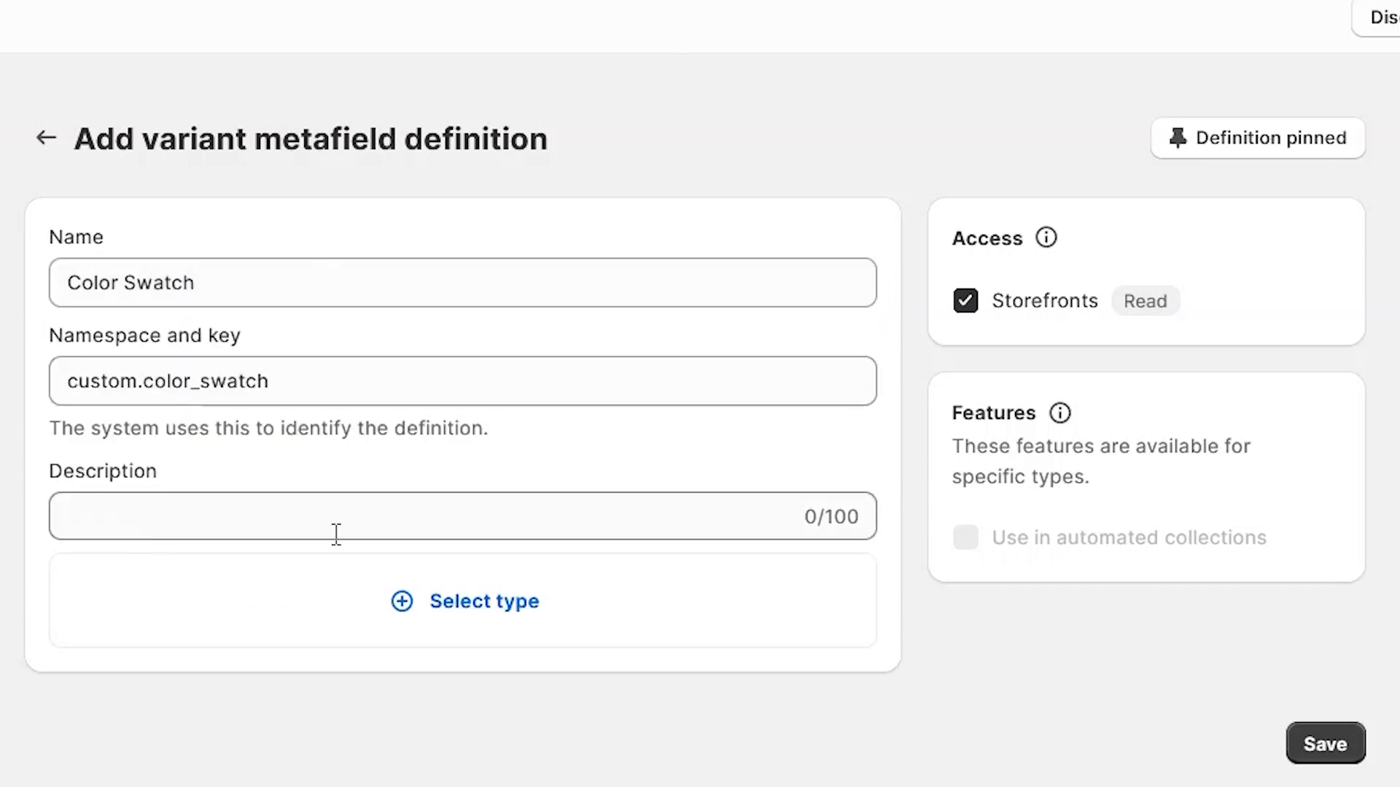
Set the Color Swatch metafield's type to Metaobject with a one-entry reference to Swatches, and save the definition.
{"action": "left_click", "coordinate": [491, 609]}
{"action": "scroll", "coordinate": [332, 412], "scroll_direction": "down", "scroll_amount": 5}
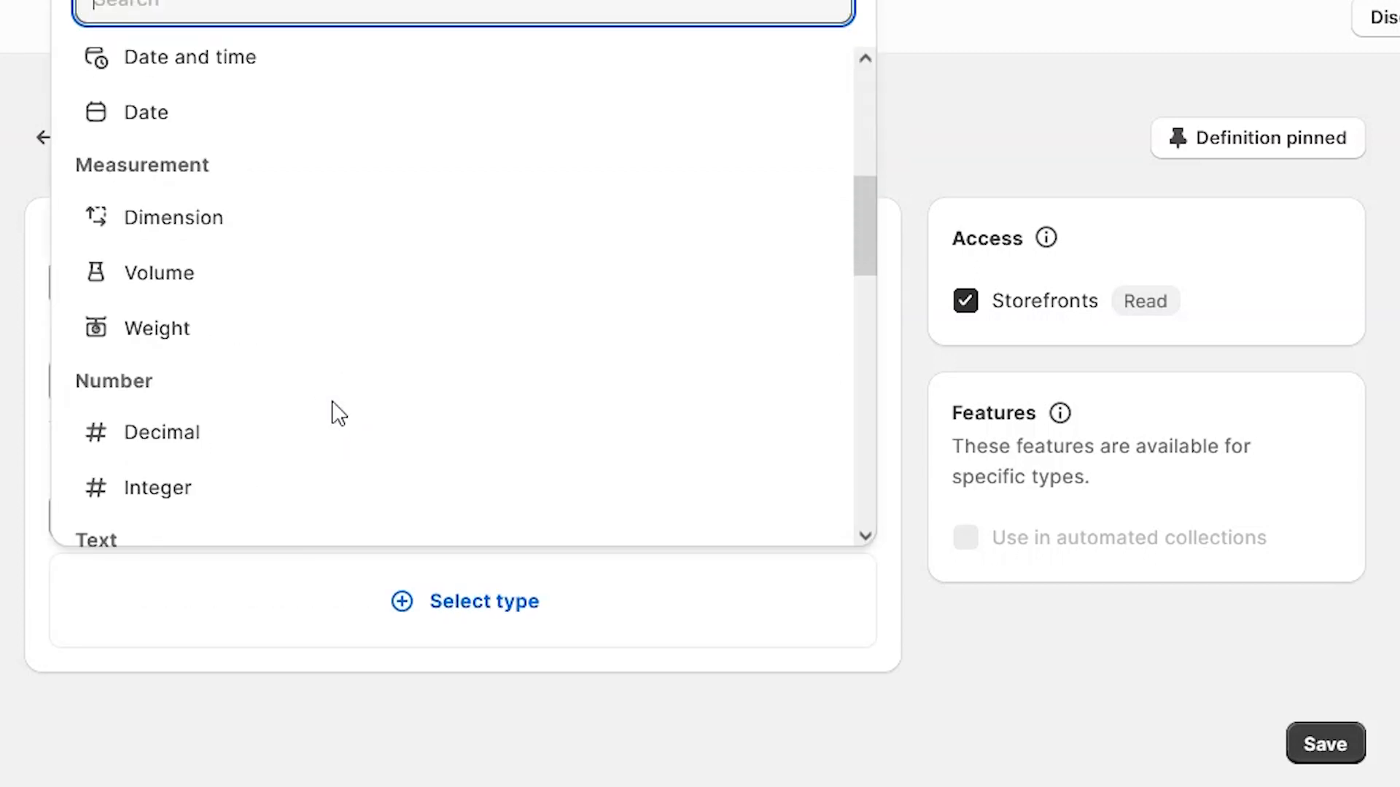
{"action": "scroll", "coordinate": [337, 415], "scroll_direction": "down", "scroll_amount": 5}
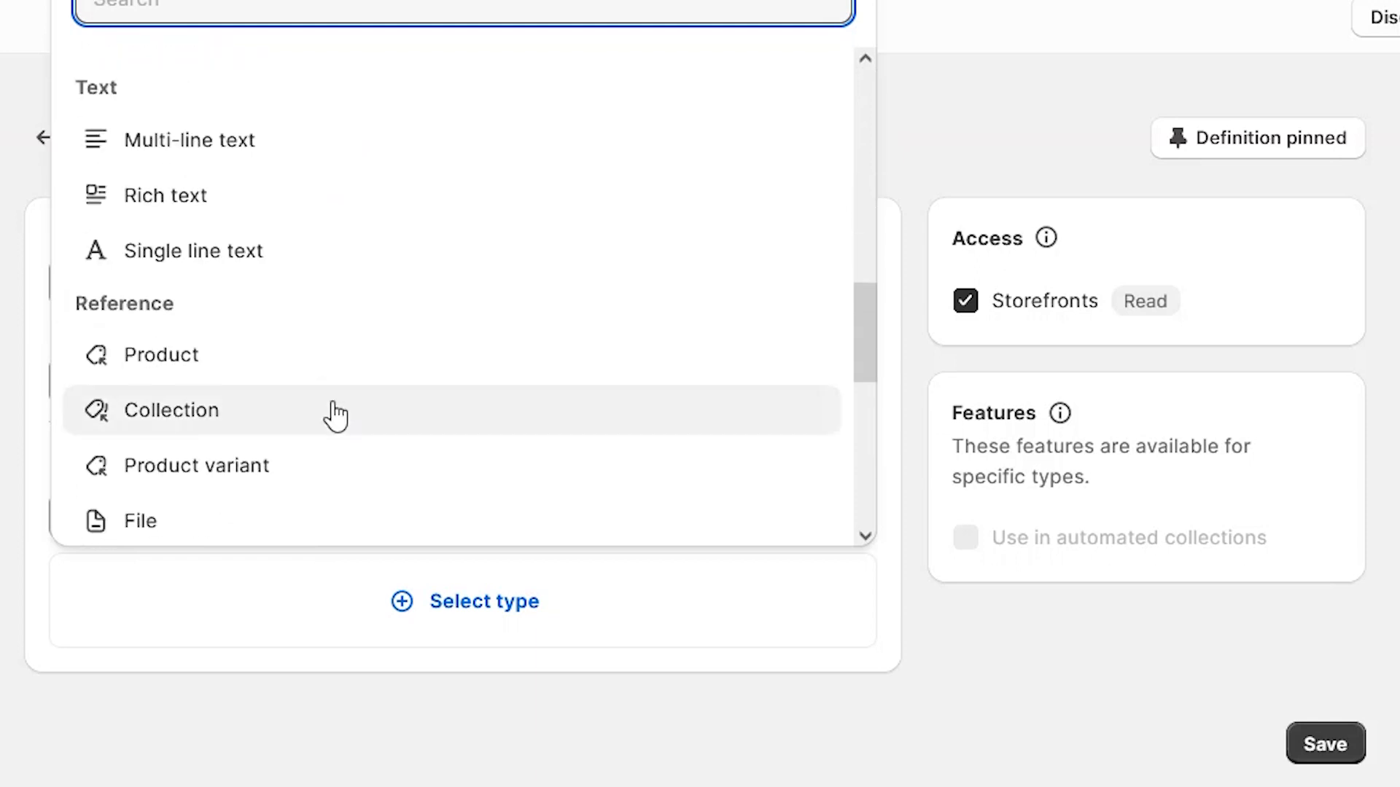
{"action": "scroll", "coordinate": [337, 414], "scroll_direction": "down", "scroll_amount": 5}
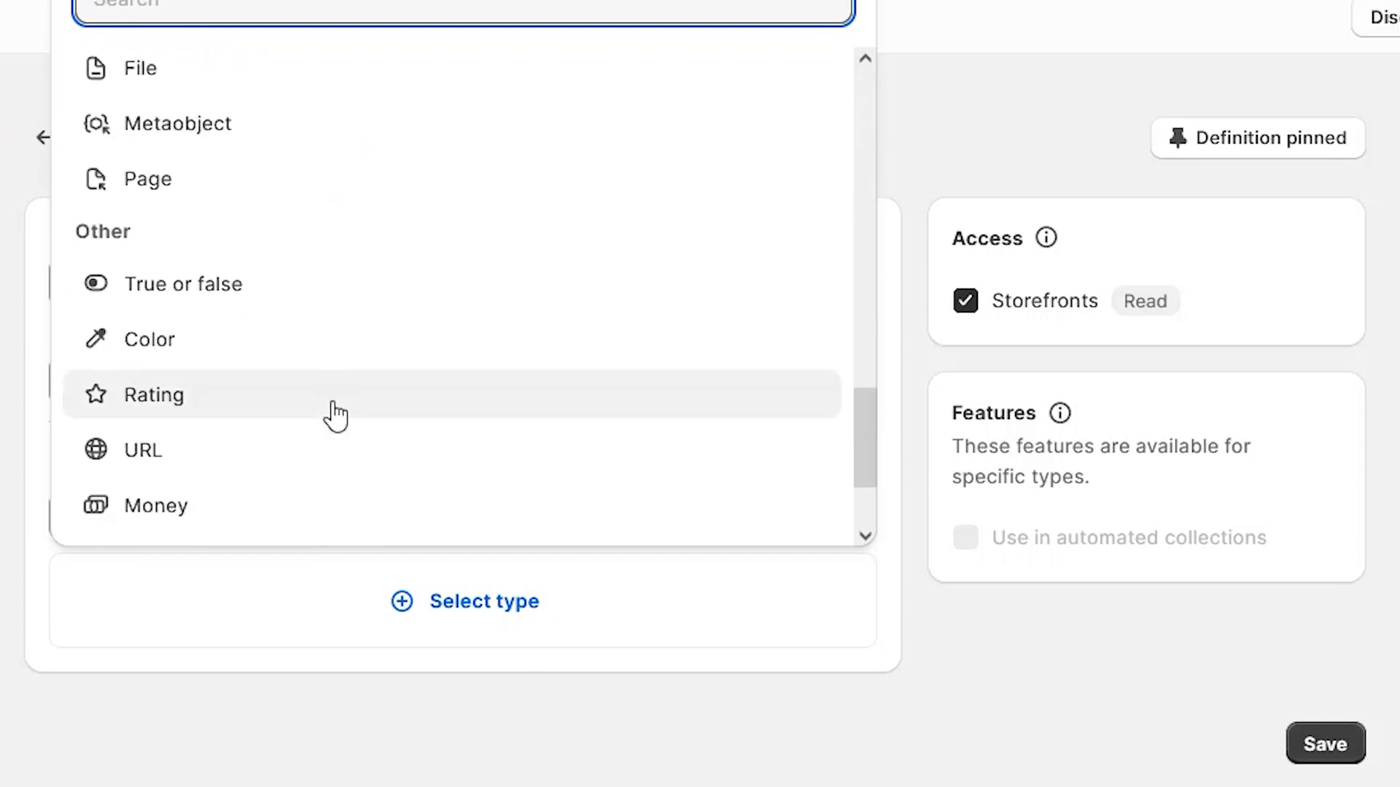
{"action": "left_click", "coordinate": [219, 136]}
{"action": "left_click", "coordinate": [266, 487]}
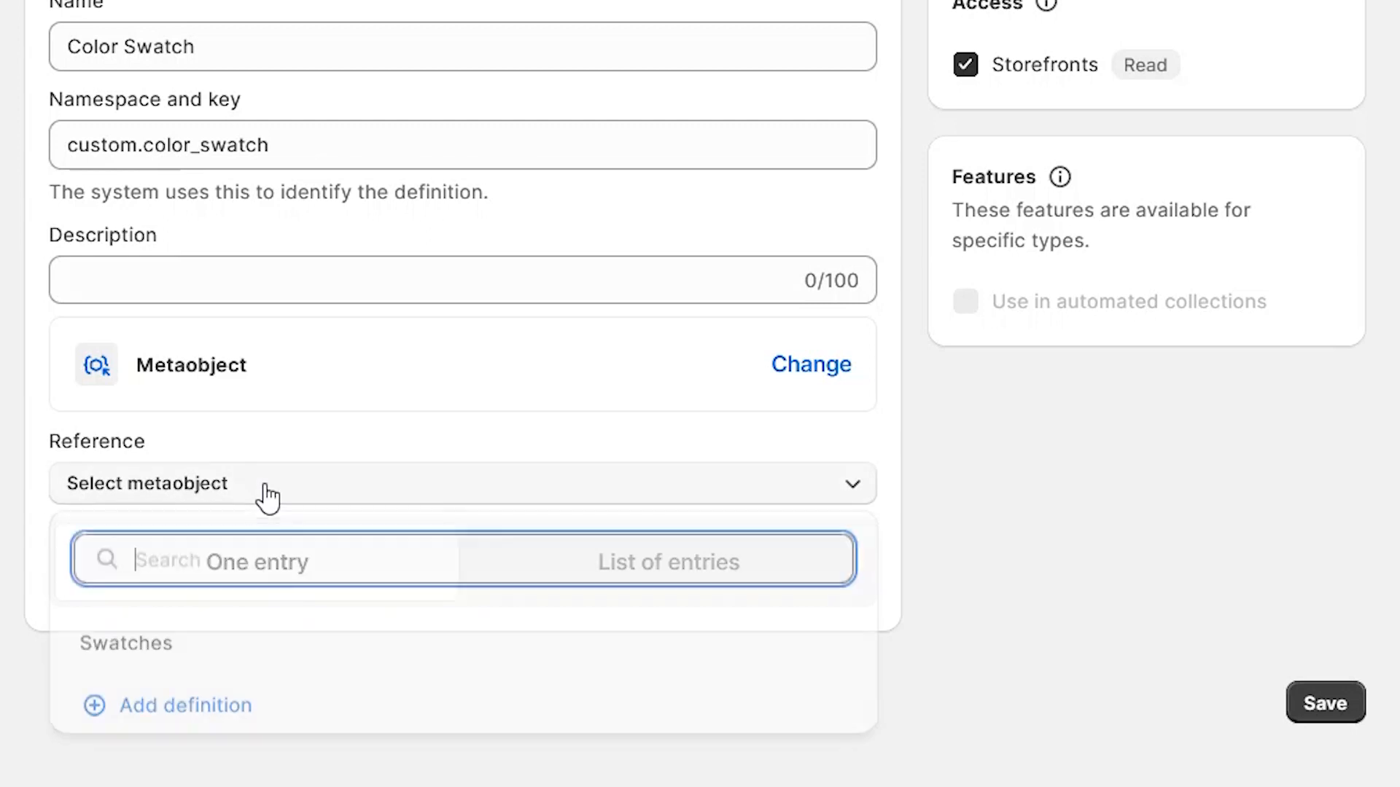
{"action": "left_click", "coordinate": [284, 647]}
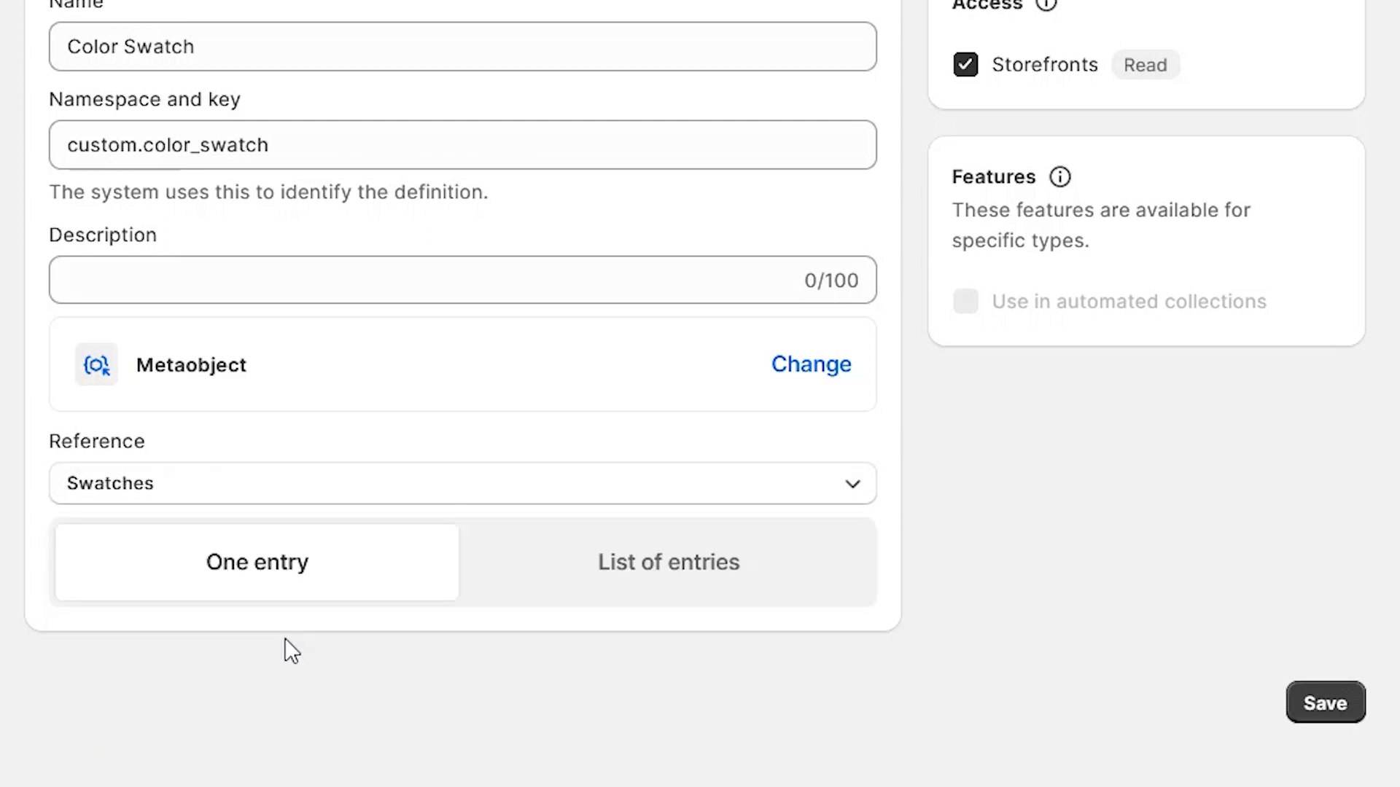
{"action": "left_click", "coordinate": [1333, 703]}
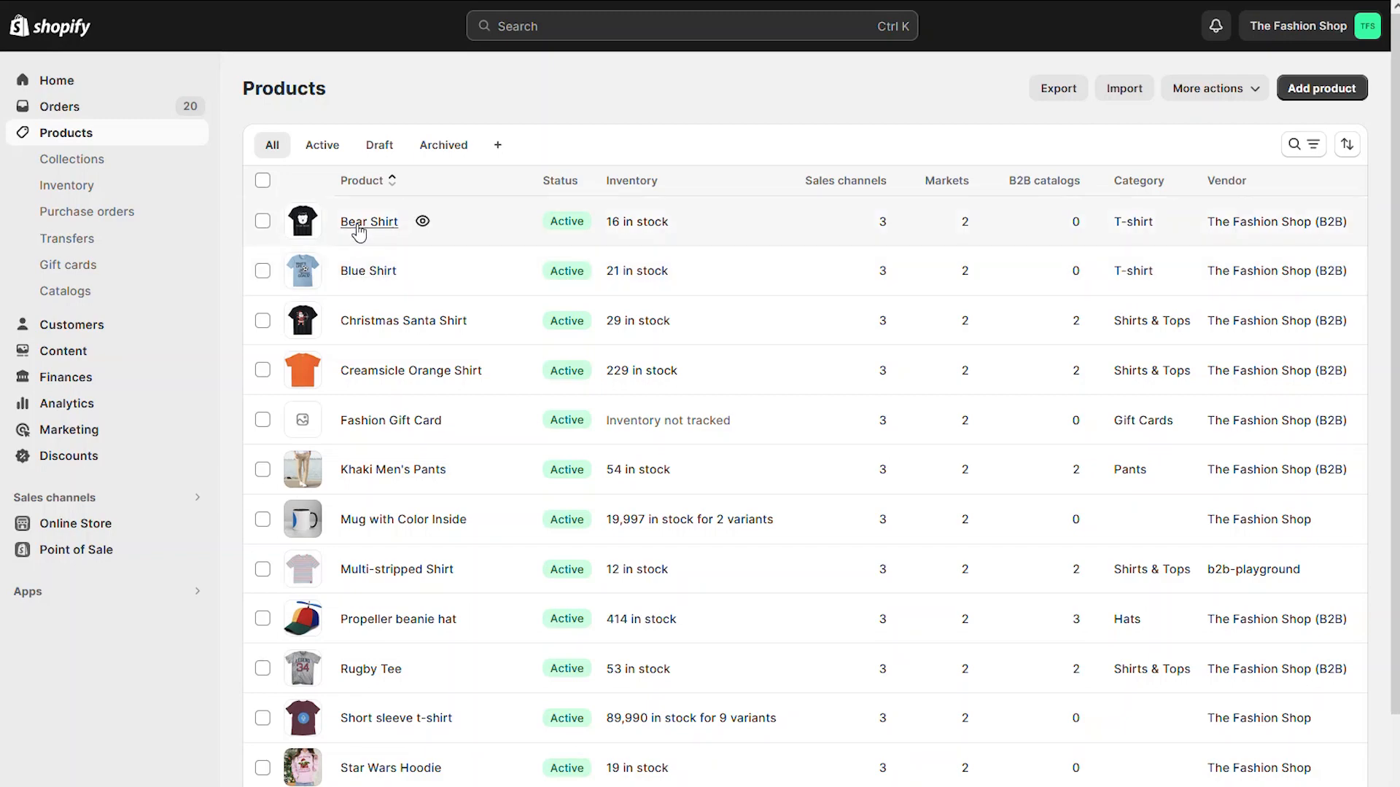
Open the Bear Shirt product and start a new Swatches entry for its Color Swatch variant metafield.
{"action": "left_click", "coordinate": [372, 226]}
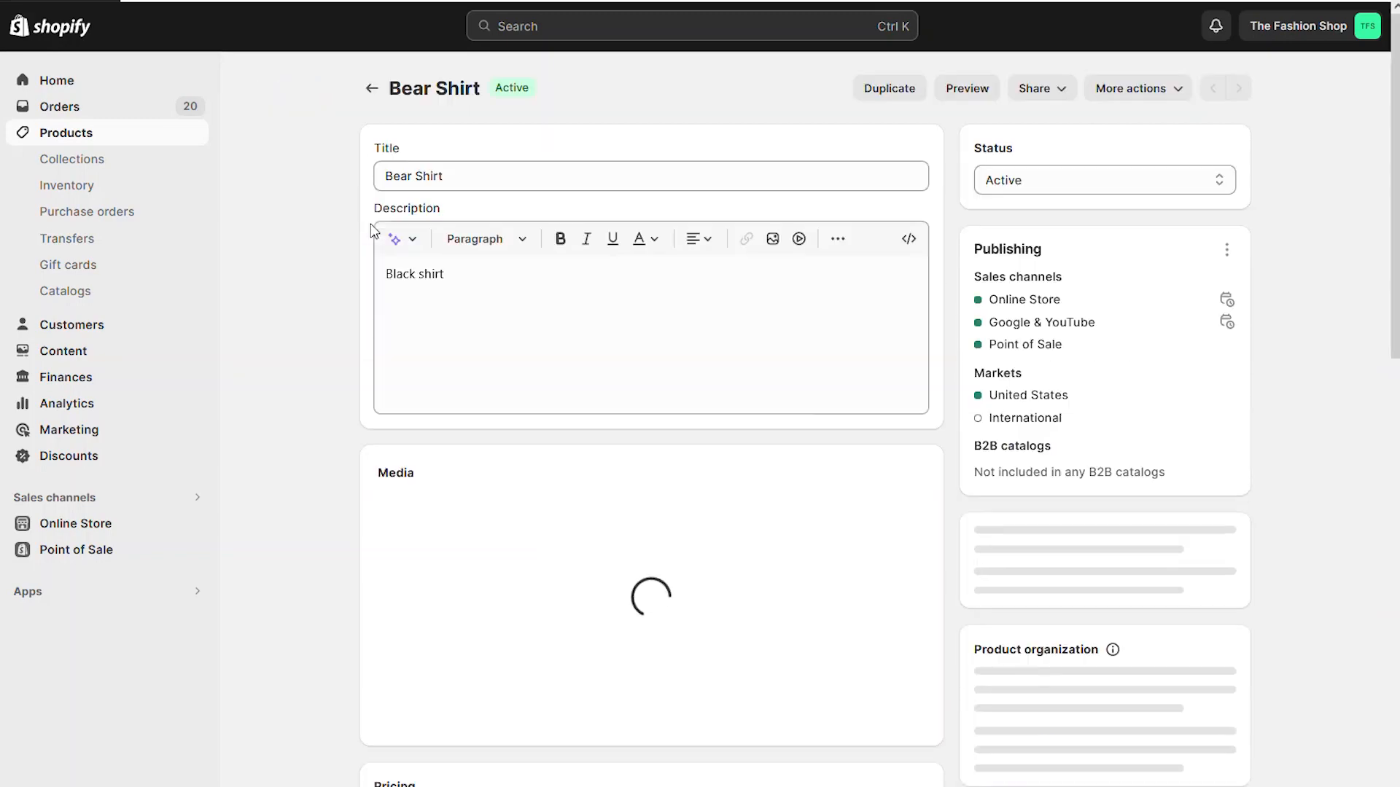
{"action": "scroll", "coordinate": [65, 456], "scroll_direction": "down", "scroll_amount": 4}
{"action": "scroll", "coordinate": [65, 456], "scroll_direction": "down", "scroll_amount": 15}
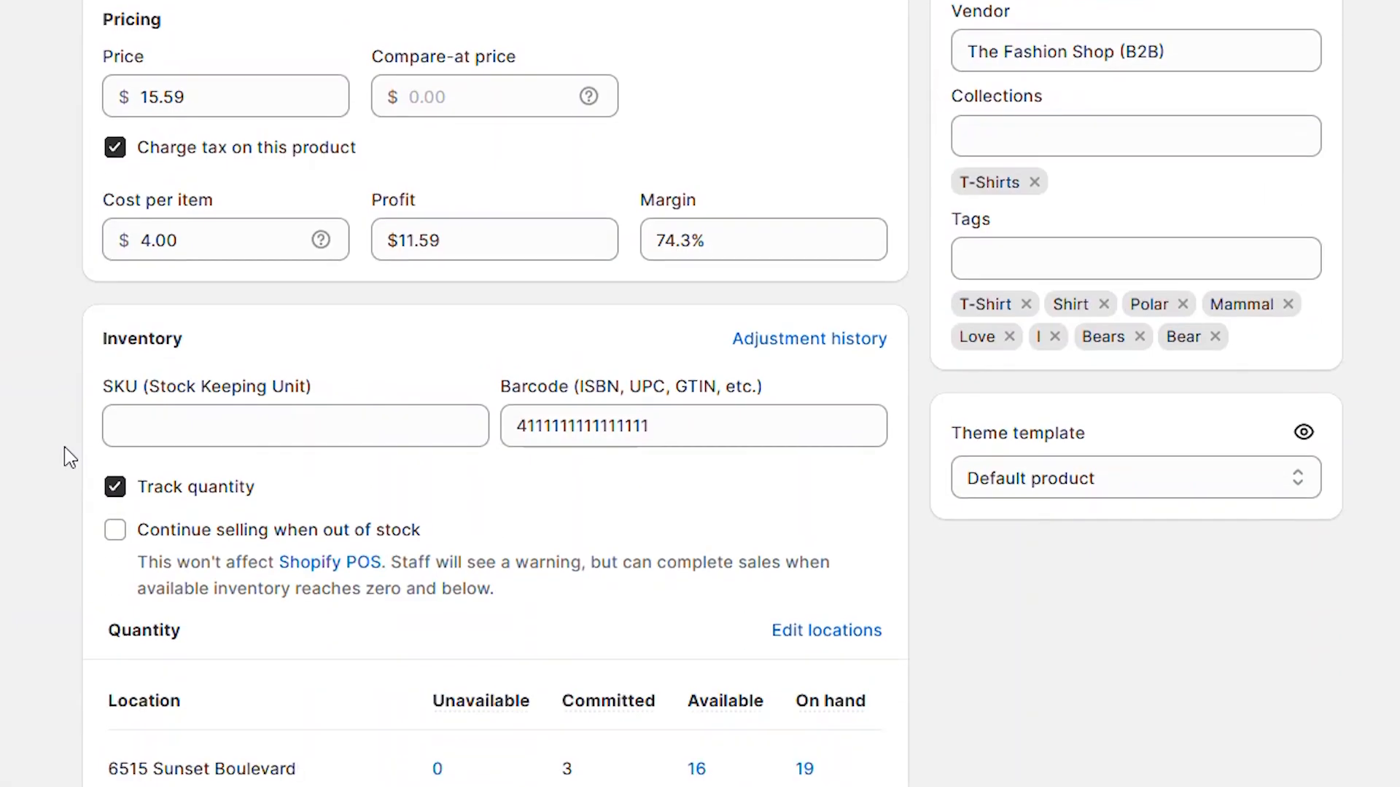
{"action": "scroll", "coordinate": [65, 463], "scroll_direction": "down", "scroll_amount": 3}
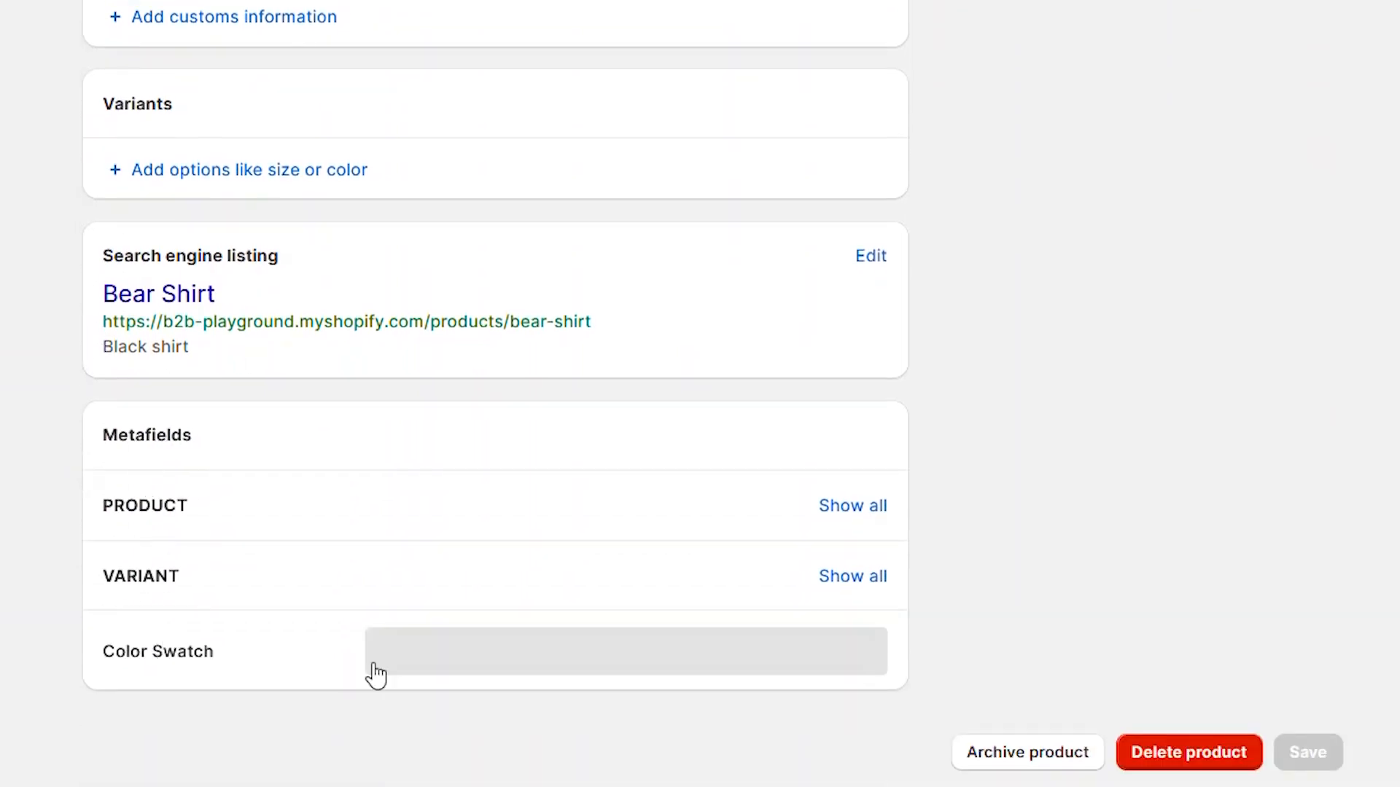
{"action": "left_click", "coordinate": [474, 666]}
{"action": "left_click", "coordinate": [467, 655]}
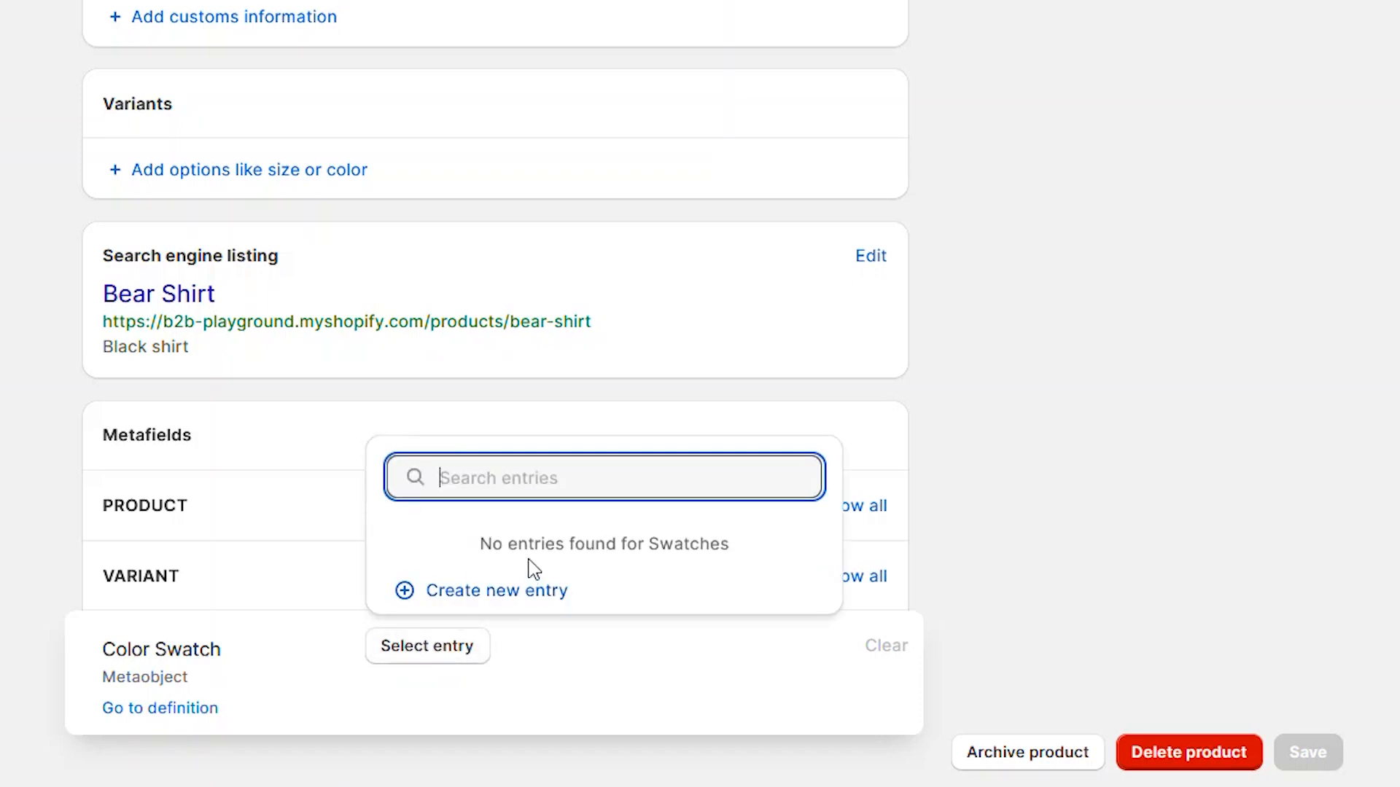
{"action": "left_click", "coordinate": [487, 592]}
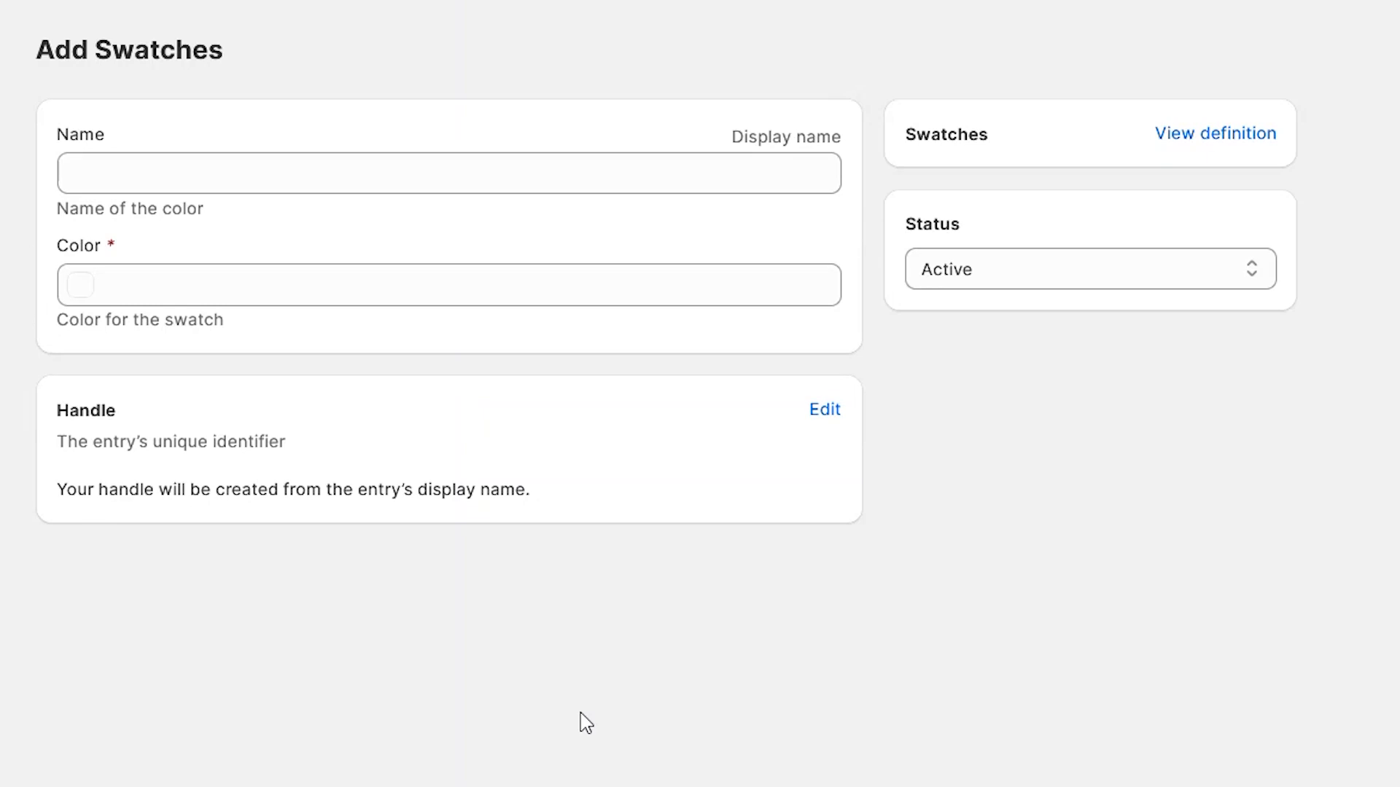
Name the new swatch entry Black, set its color to #000000, and save the entry.
{"action": "left_click", "coordinate": [165, 168]}
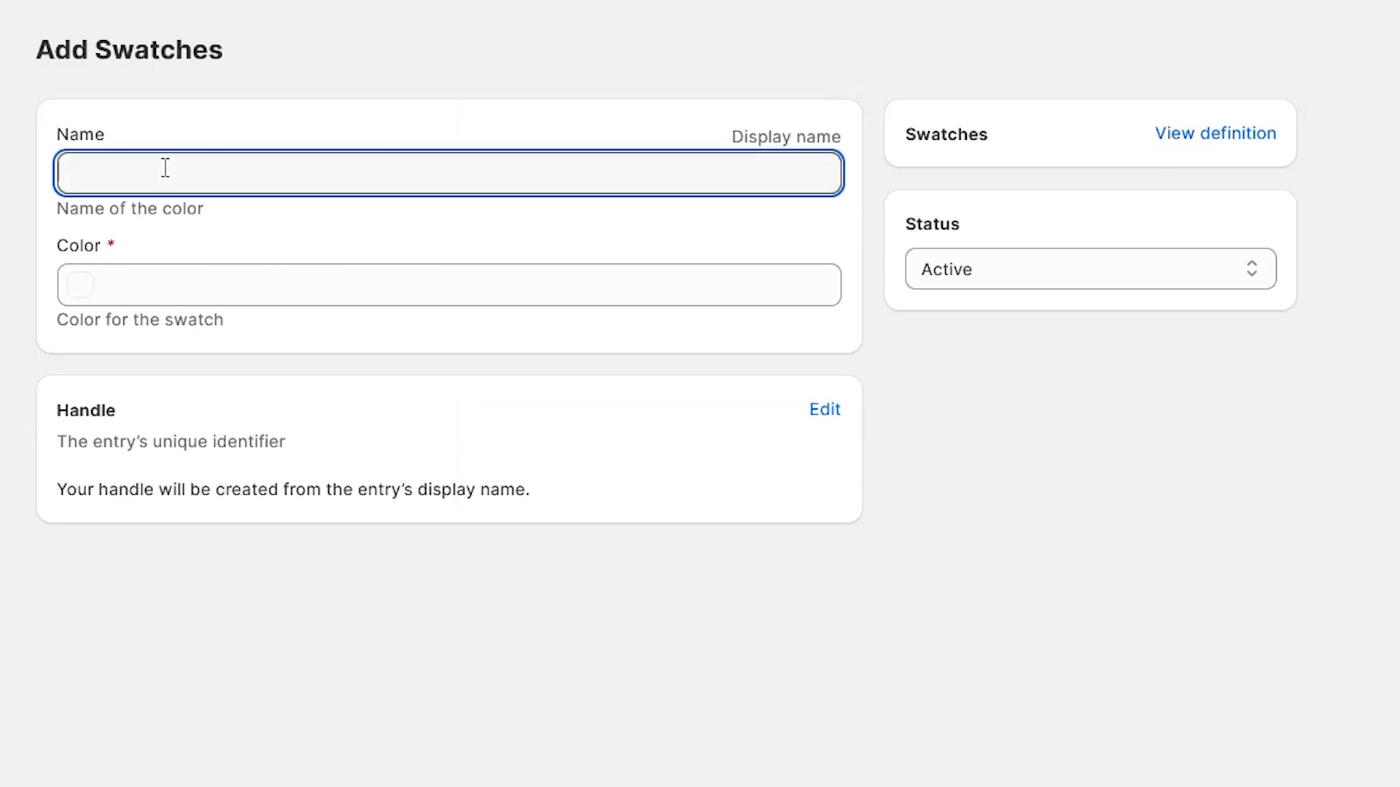
{"action": "type", "text": "Black"}
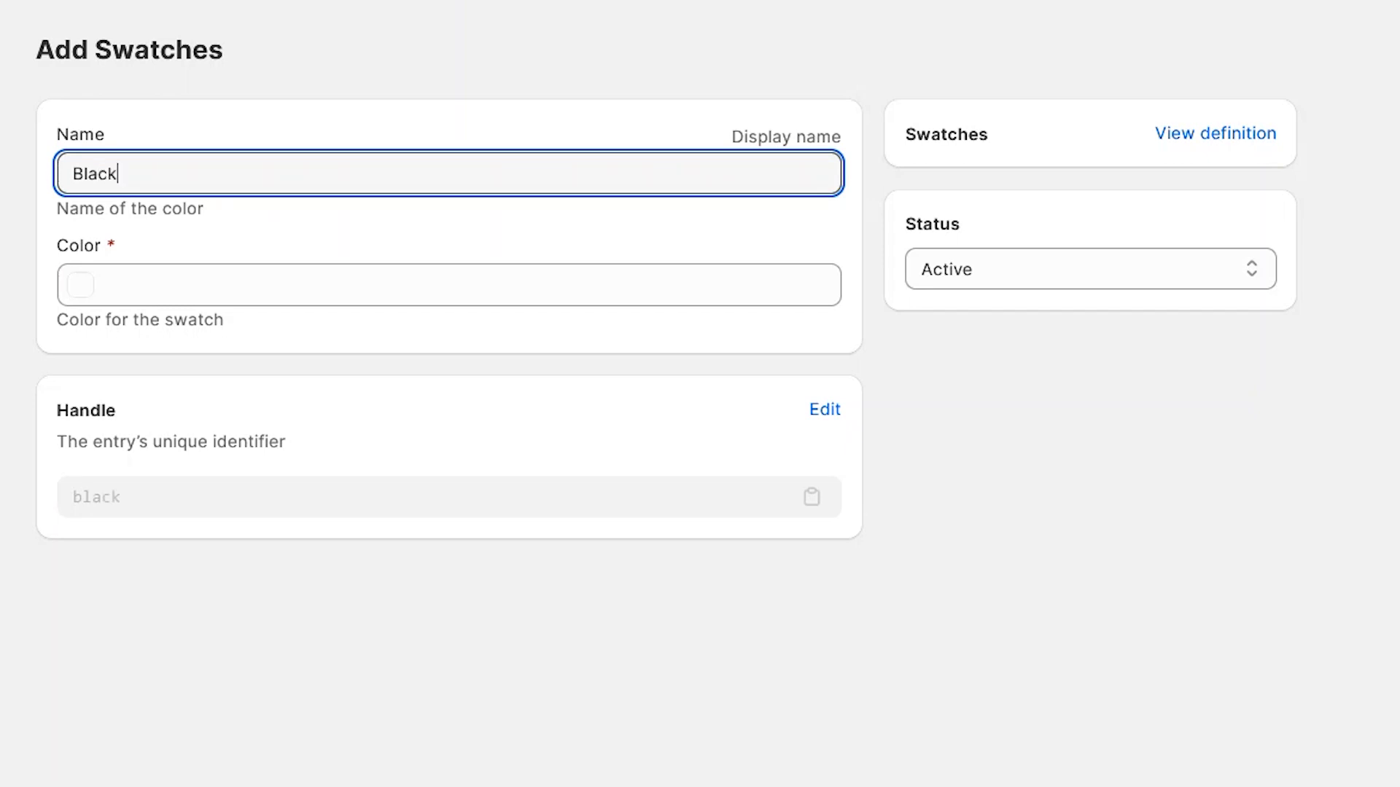
{"action": "left_click", "coordinate": [177, 280]}
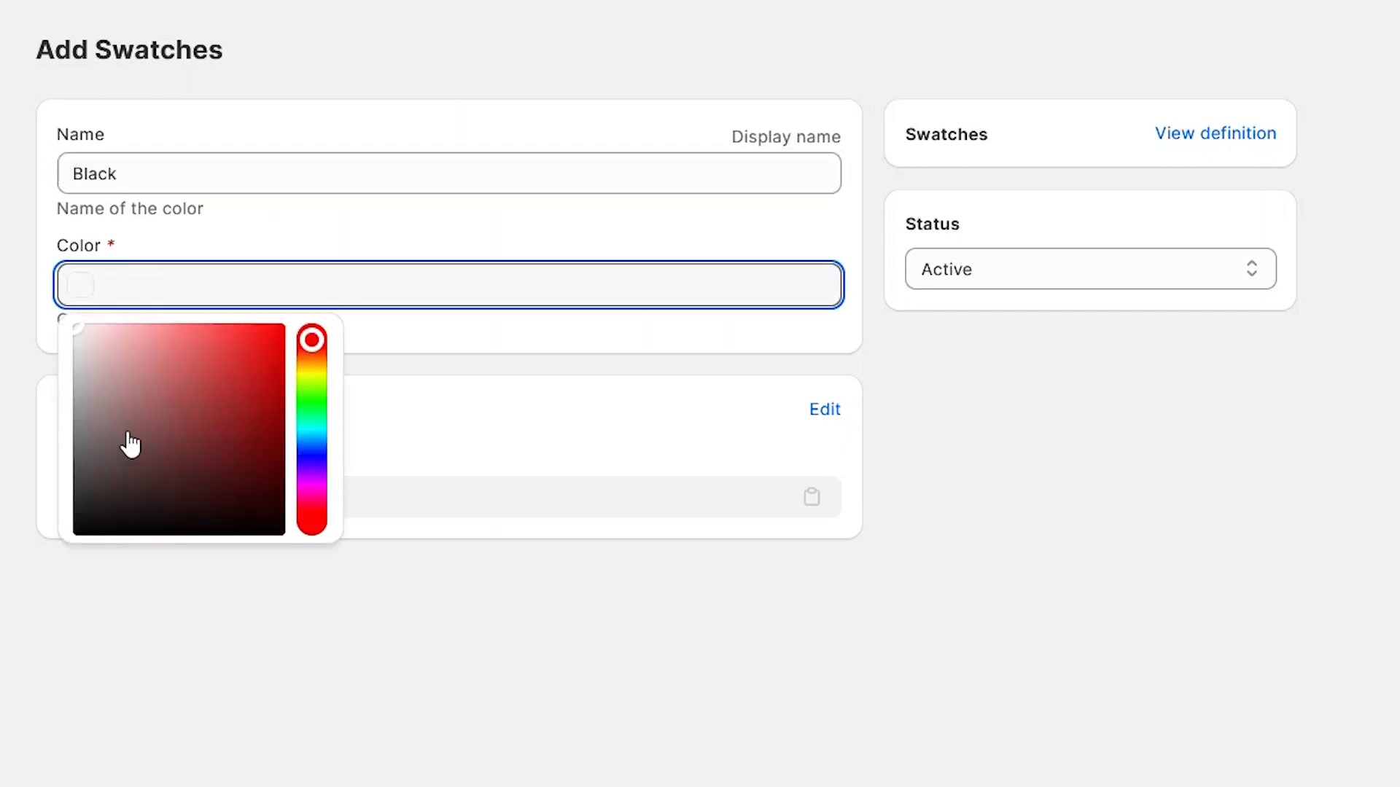
{"action": "left_click_drag", "start_coordinate": [125, 447], "coordinate": [69, 540]}
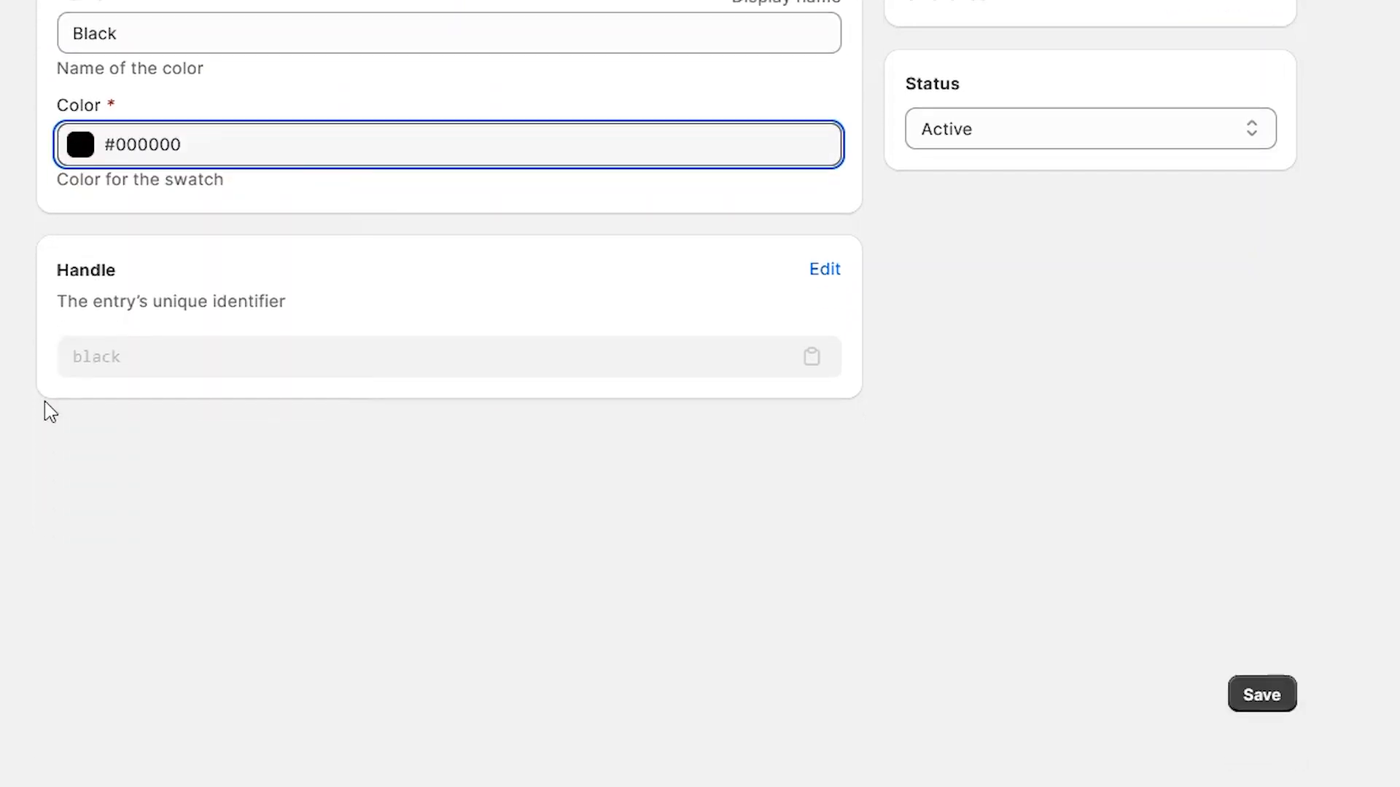
{"action": "left_click", "coordinate": [1261, 665]}
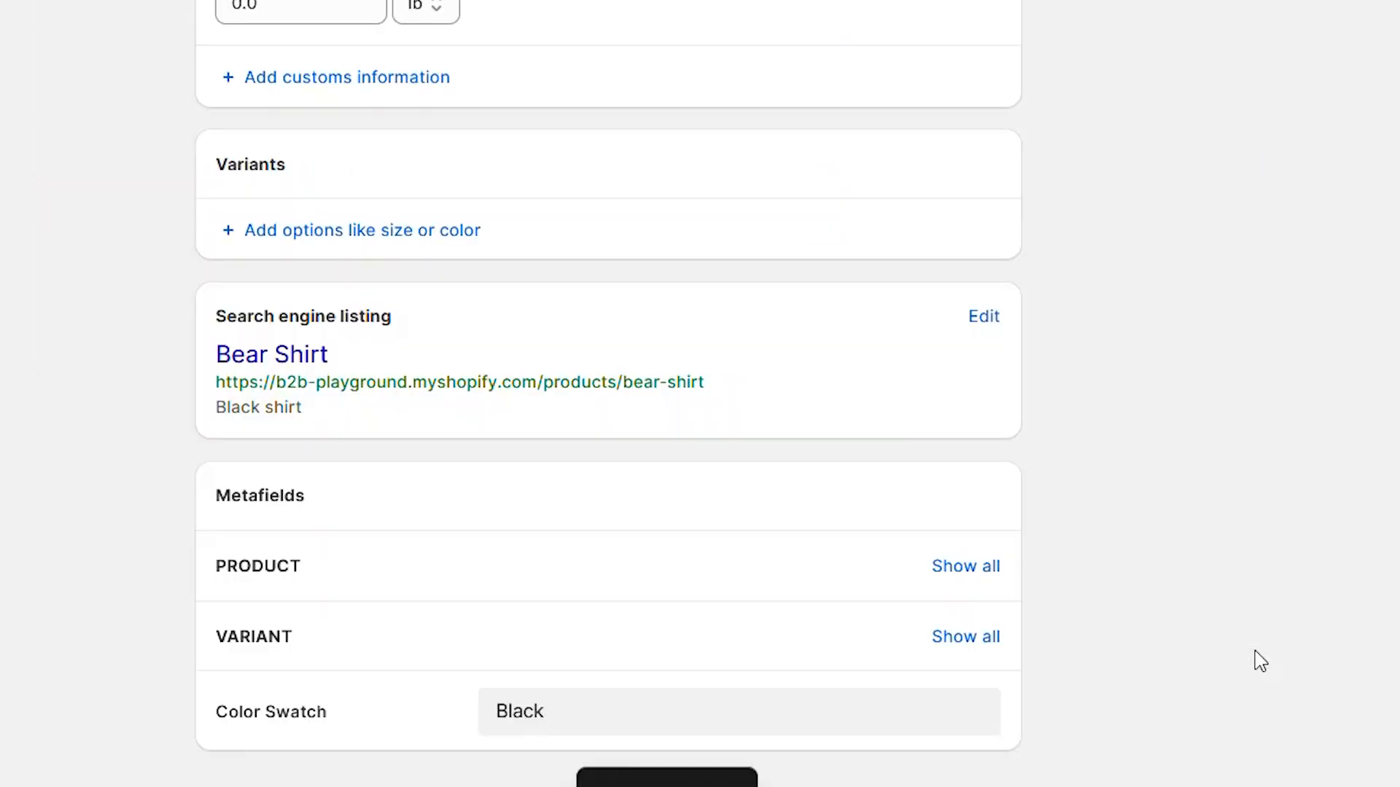
{"action": "scroll", "coordinate": [441, 575], "scroll_direction": "up", "scroll_amount": 10}
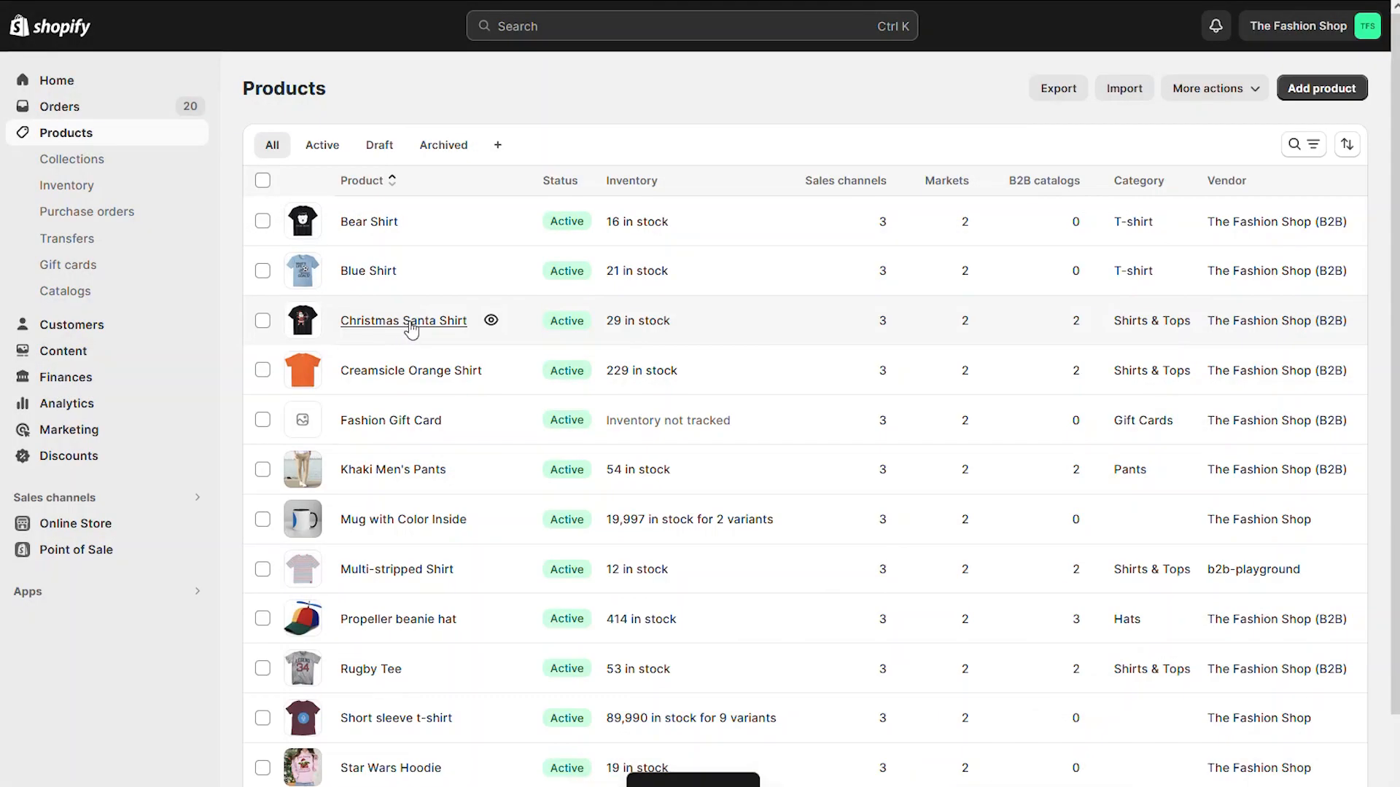
Assign the existing Black swatch to the Christmas Santa Shirt's Color Swatch metafield and save the product.
{"action": "left_click", "coordinate": [406, 325]}
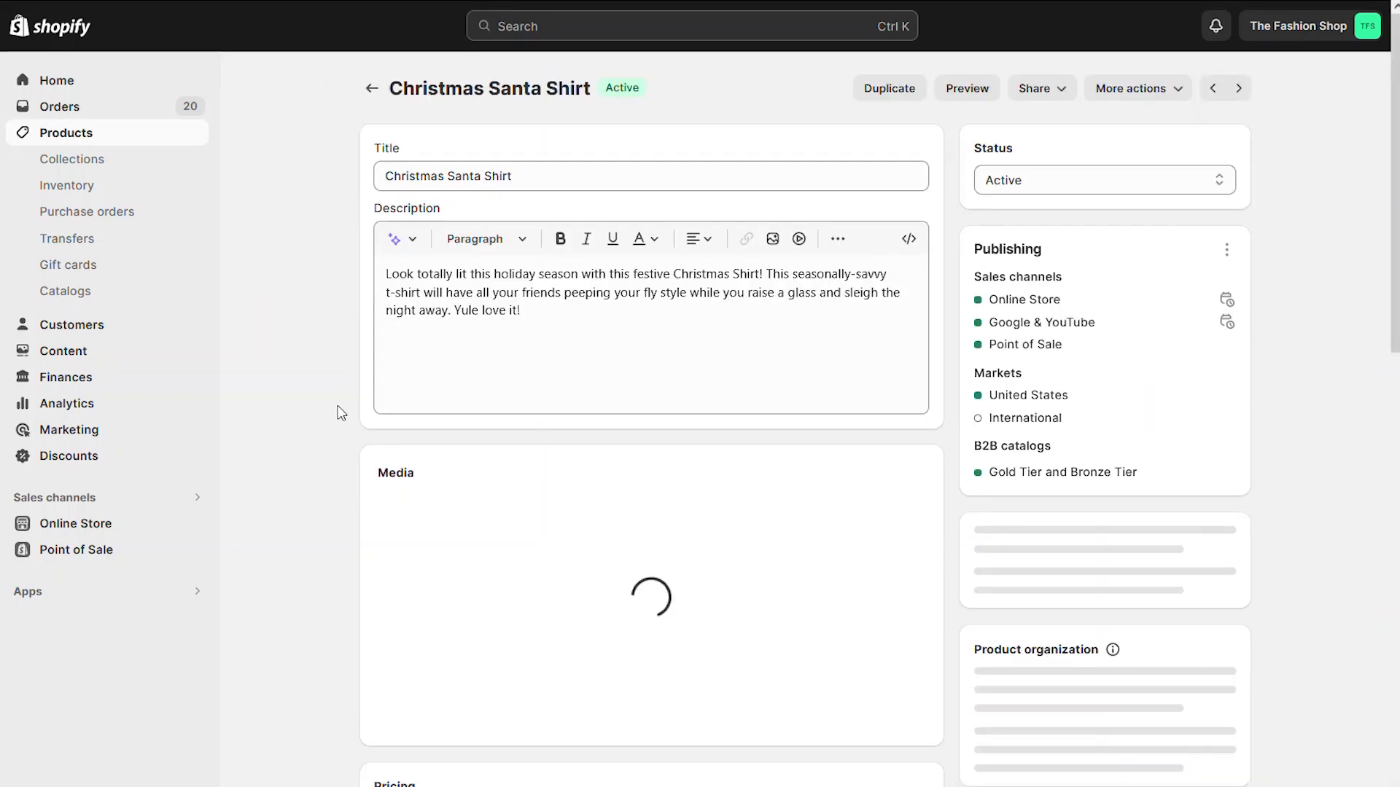
{"action": "scroll", "coordinate": [338, 412], "scroll_direction": "down", "scroll_amount": 10}
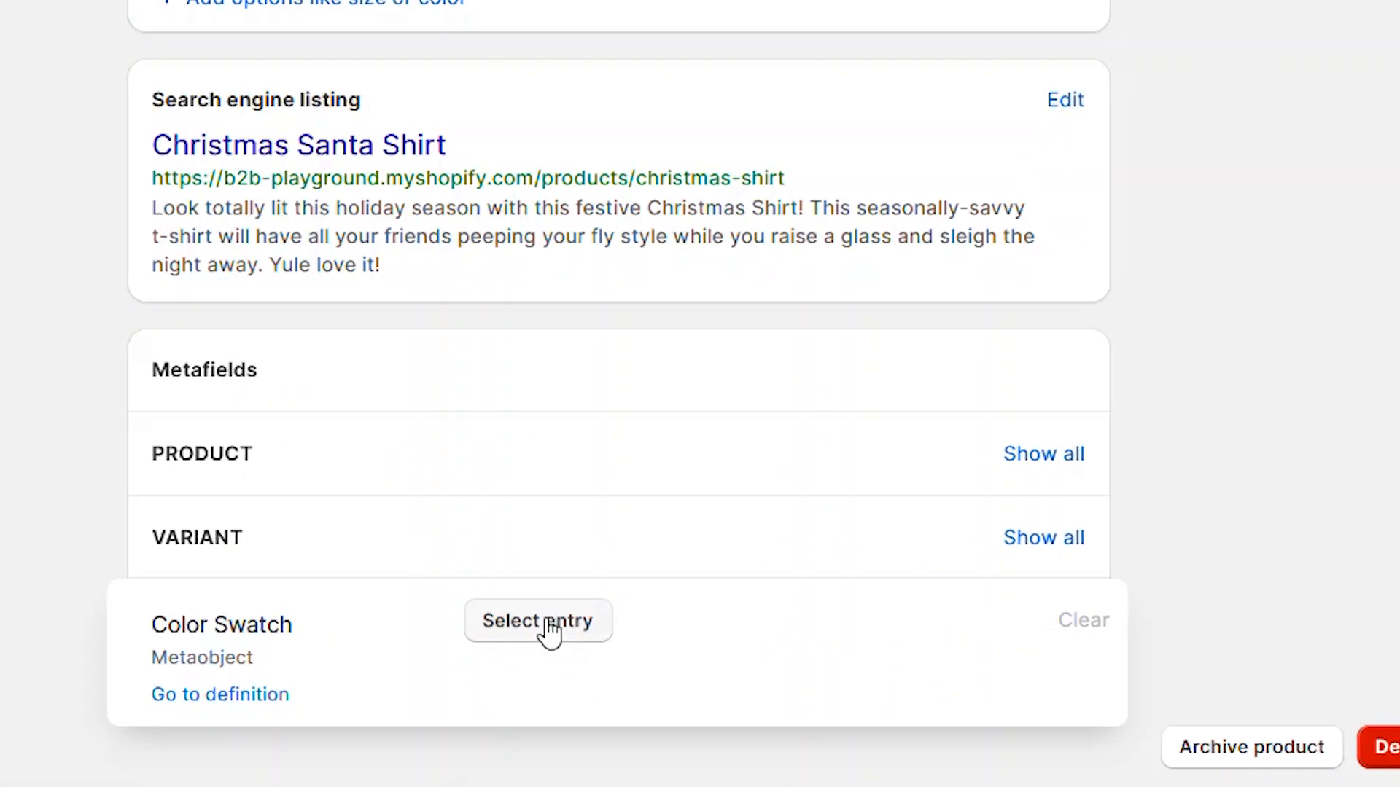
{"action": "left_click", "coordinate": [607, 736]}
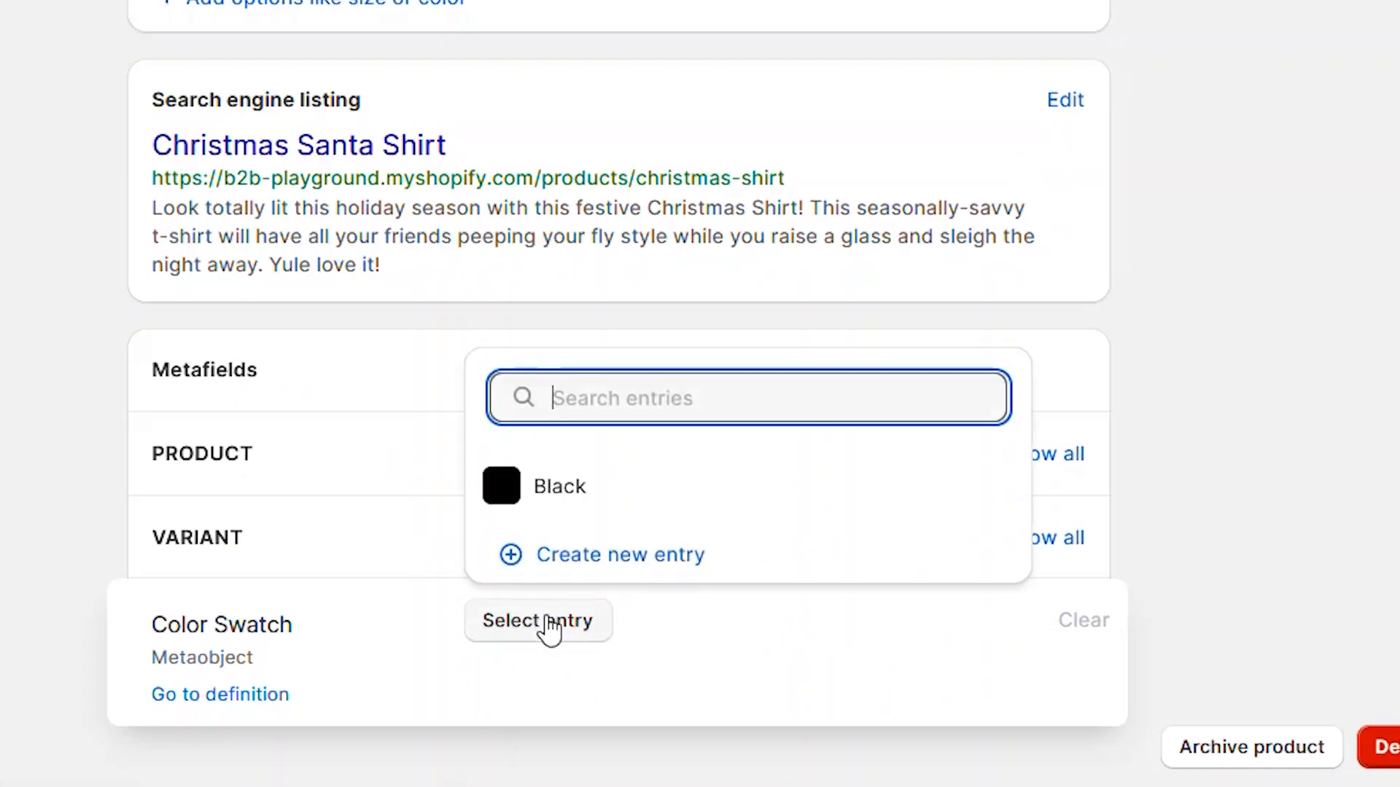
{"action": "left_click", "coordinate": [718, 502]}
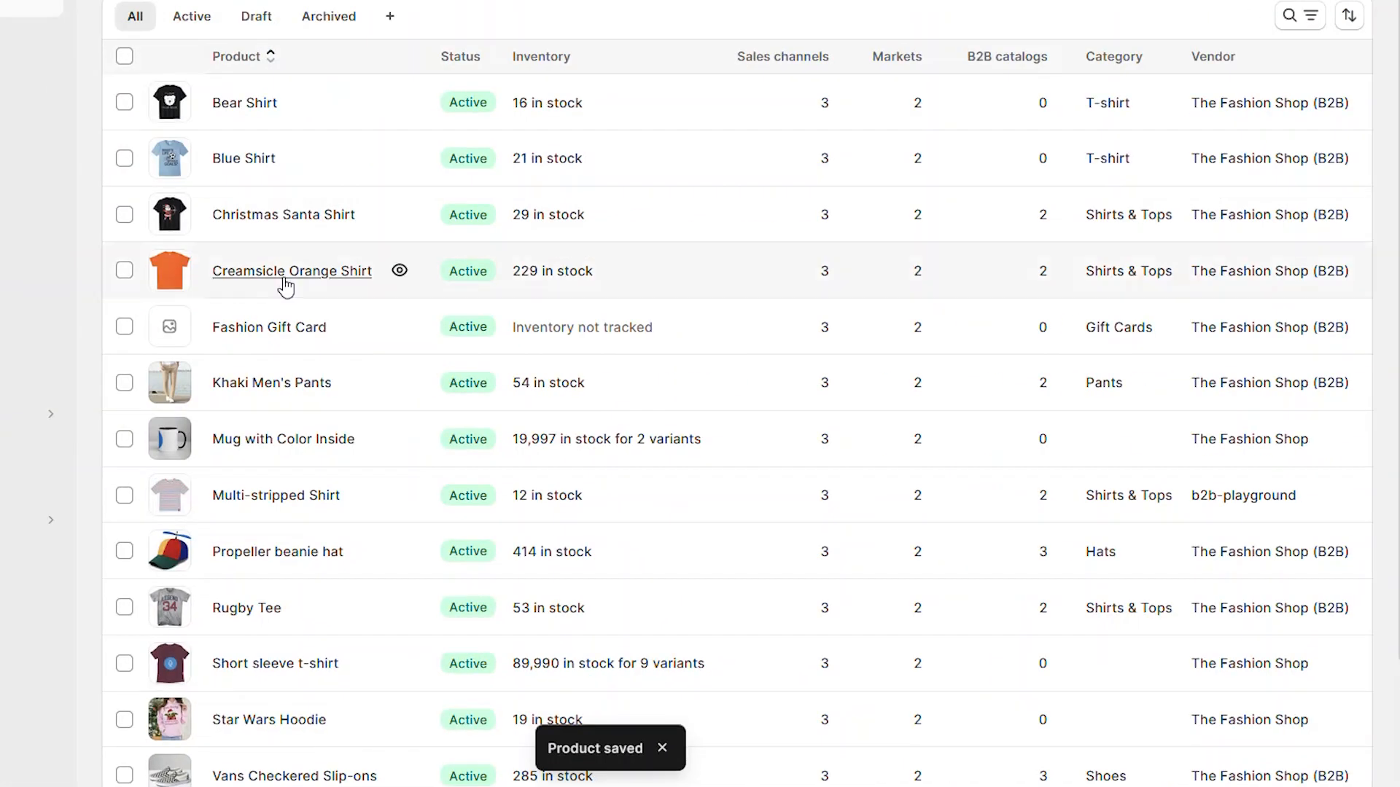
Assign the existing Black swatch to the X-Box Shirt's Color Swatch metafield and save the product.
{"action": "scroll", "coordinate": [284, 284], "scroll_direction": "down", "scroll_amount": 2}
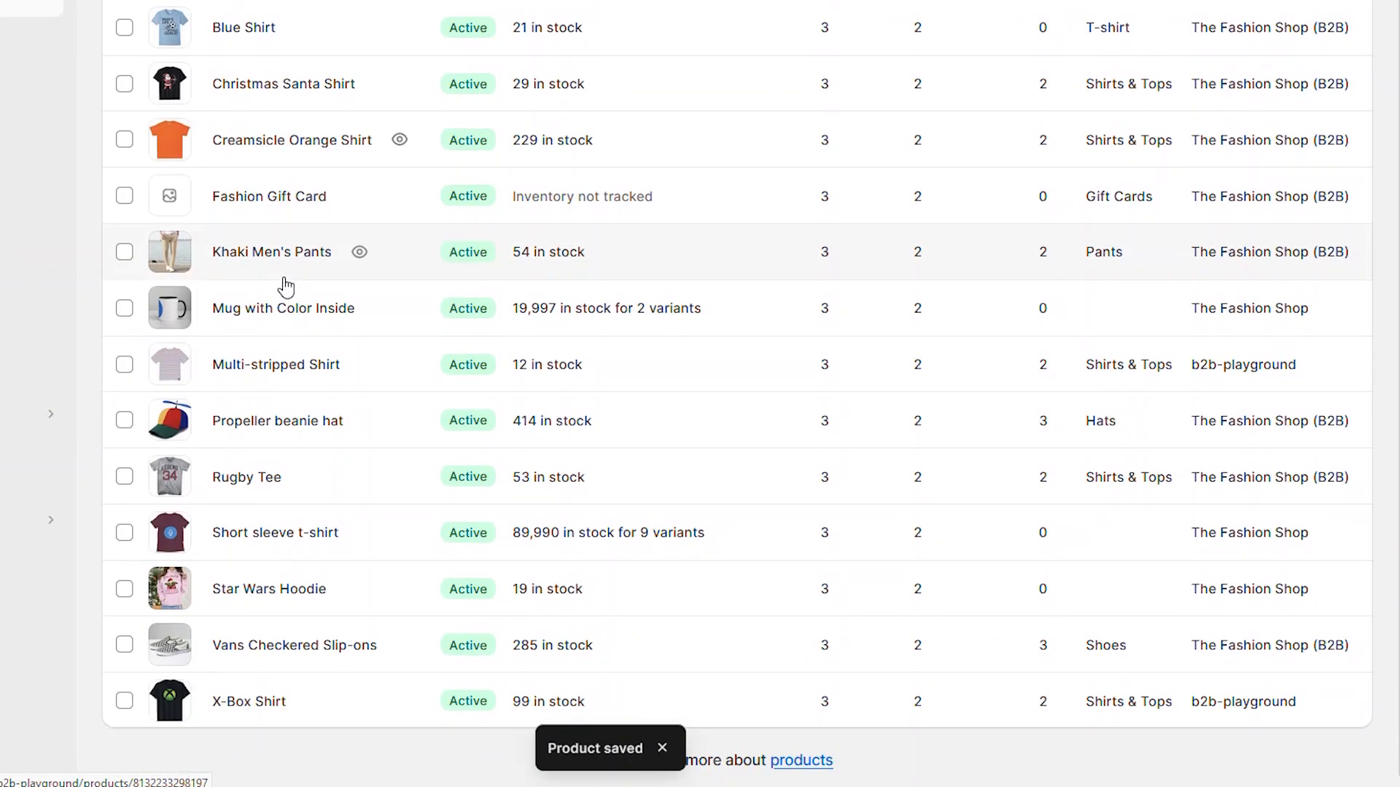
{"action": "left_click", "coordinate": [264, 701]}
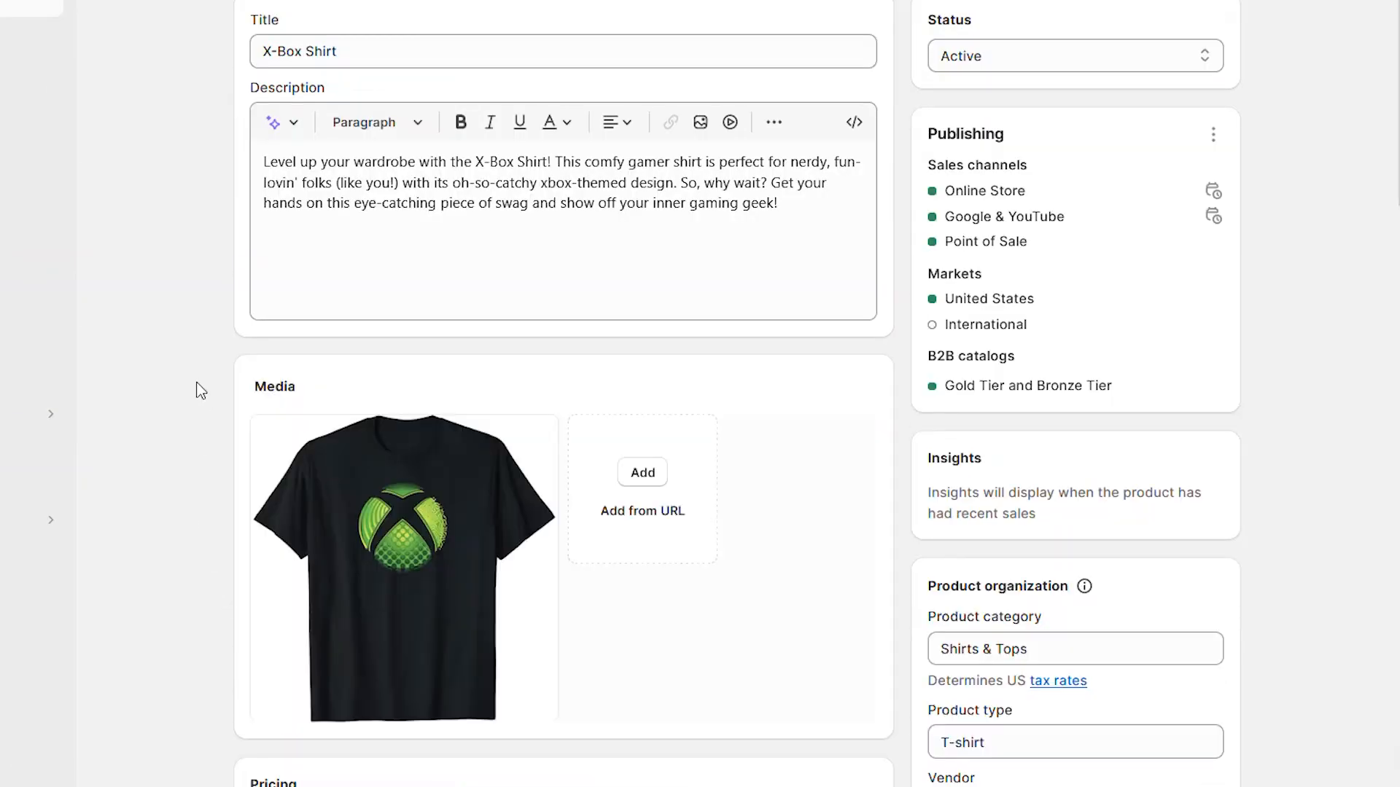
{"action": "scroll", "coordinate": [201, 390], "scroll_direction": "down", "scroll_amount": 15}
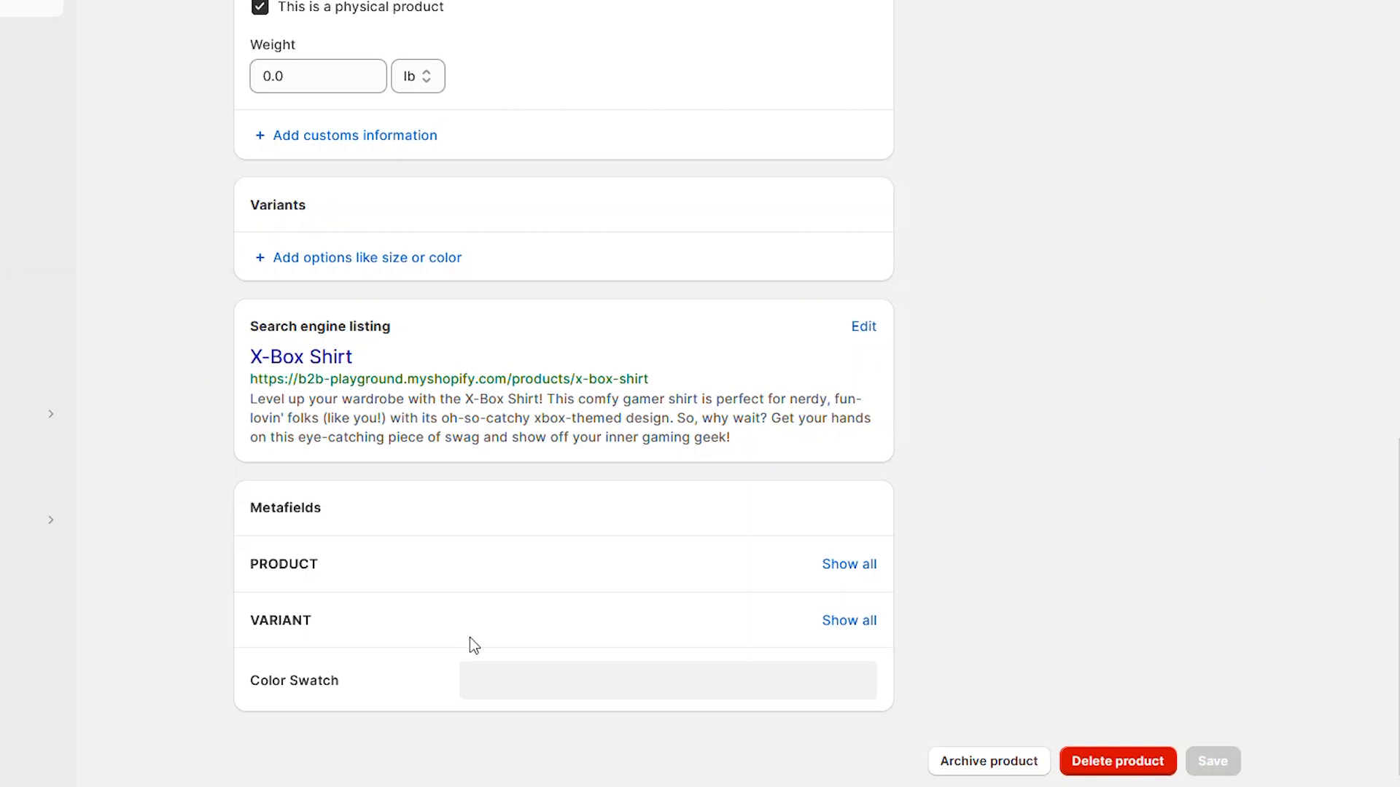
{"action": "left_click", "coordinate": [559, 691]}
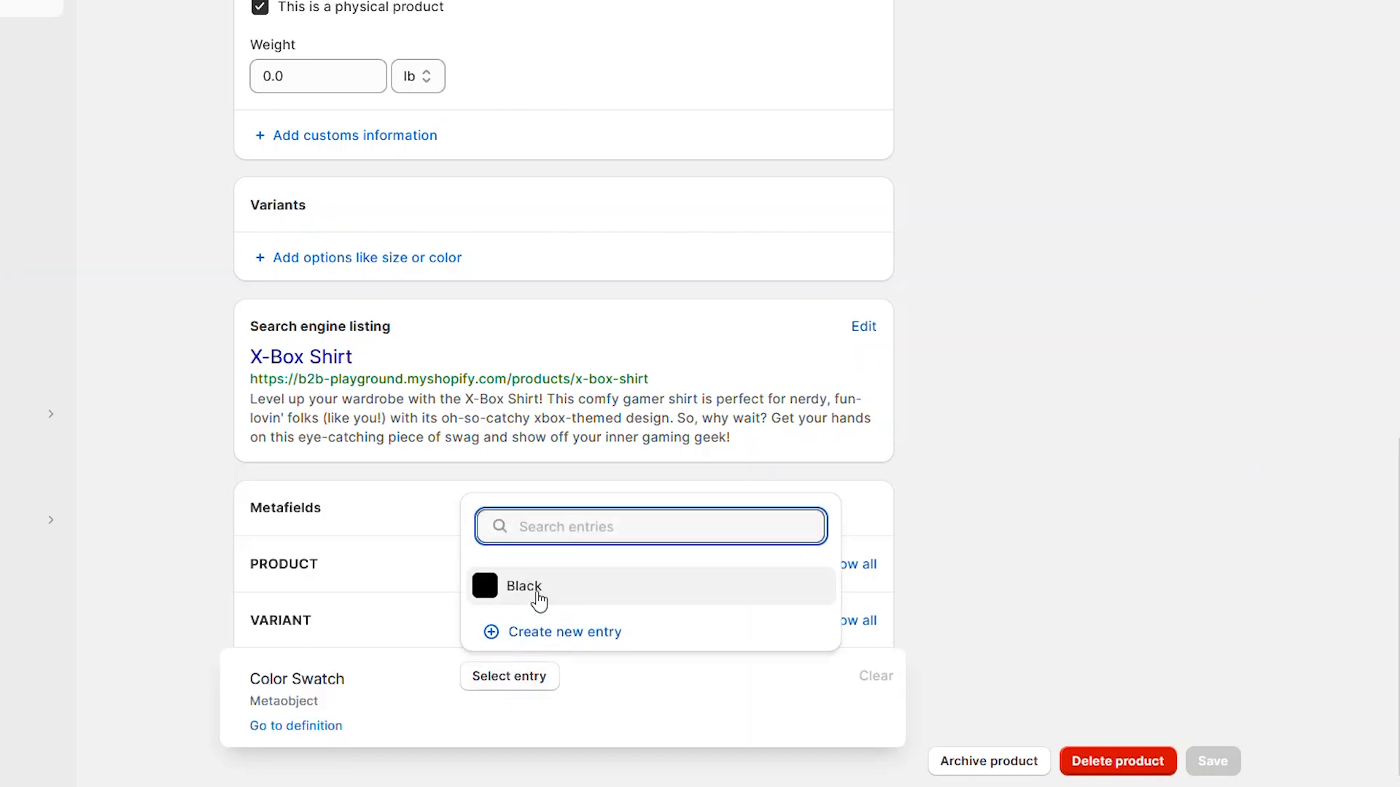
{"action": "left_click", "coordinate": [600, 588]}
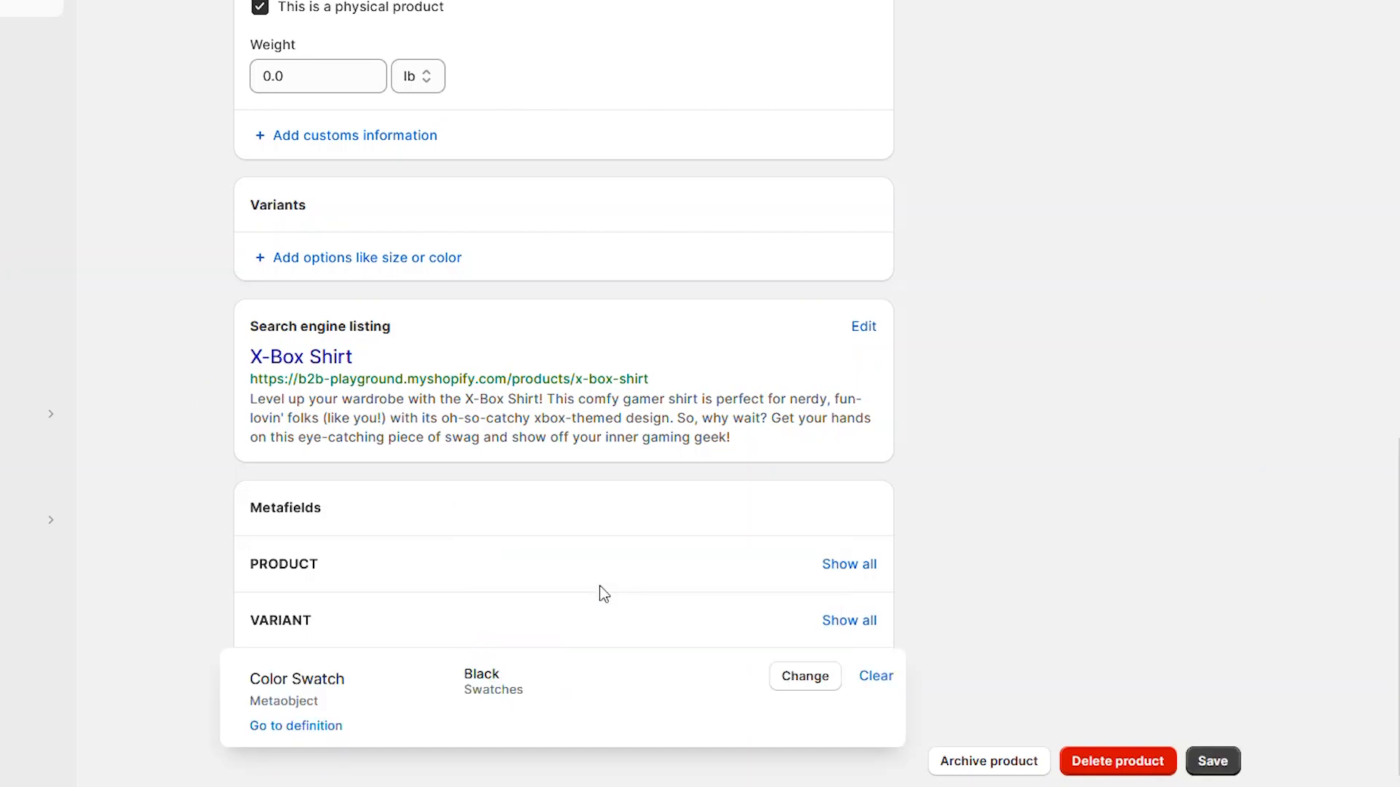
{"action": "left_click", "coordinate": [1217, 762]}
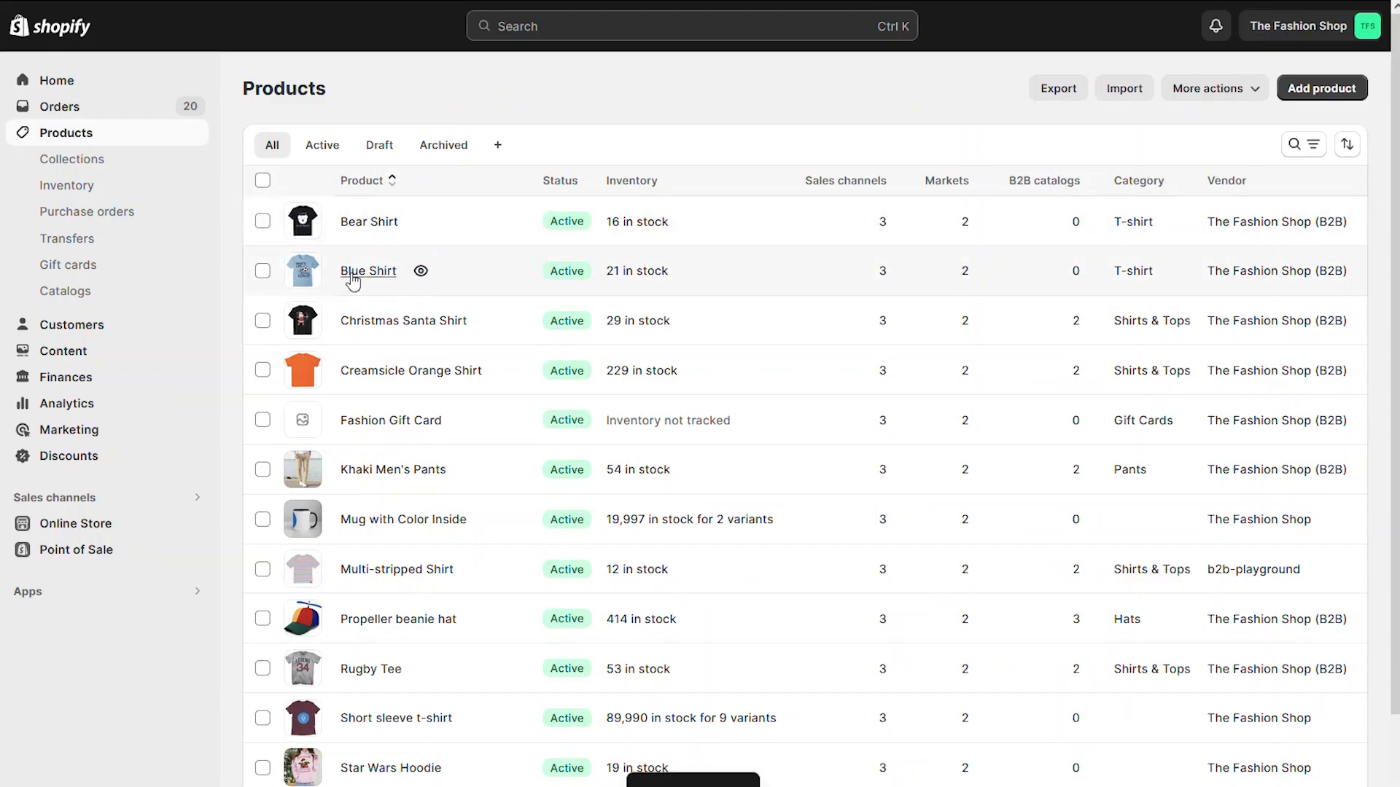
Open the Blue Shirt product and start a new Swatches entry for its Color Swatch variant metafield.
{"action": "left_click", "coordinate": [372, 271]}
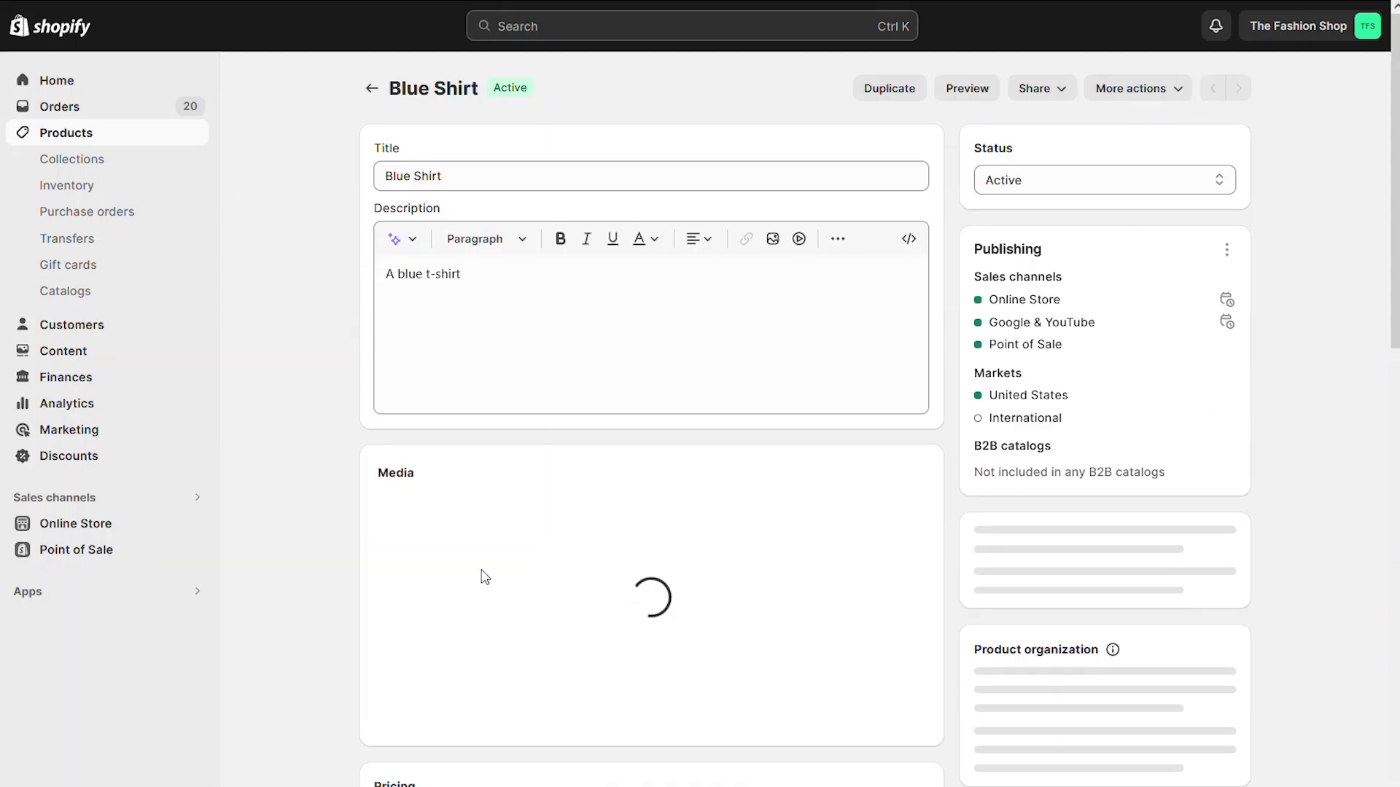
{"action": "scroll", "coordinate": [425, 577], "scroll_direction": "down", "scroll_amount": 15}
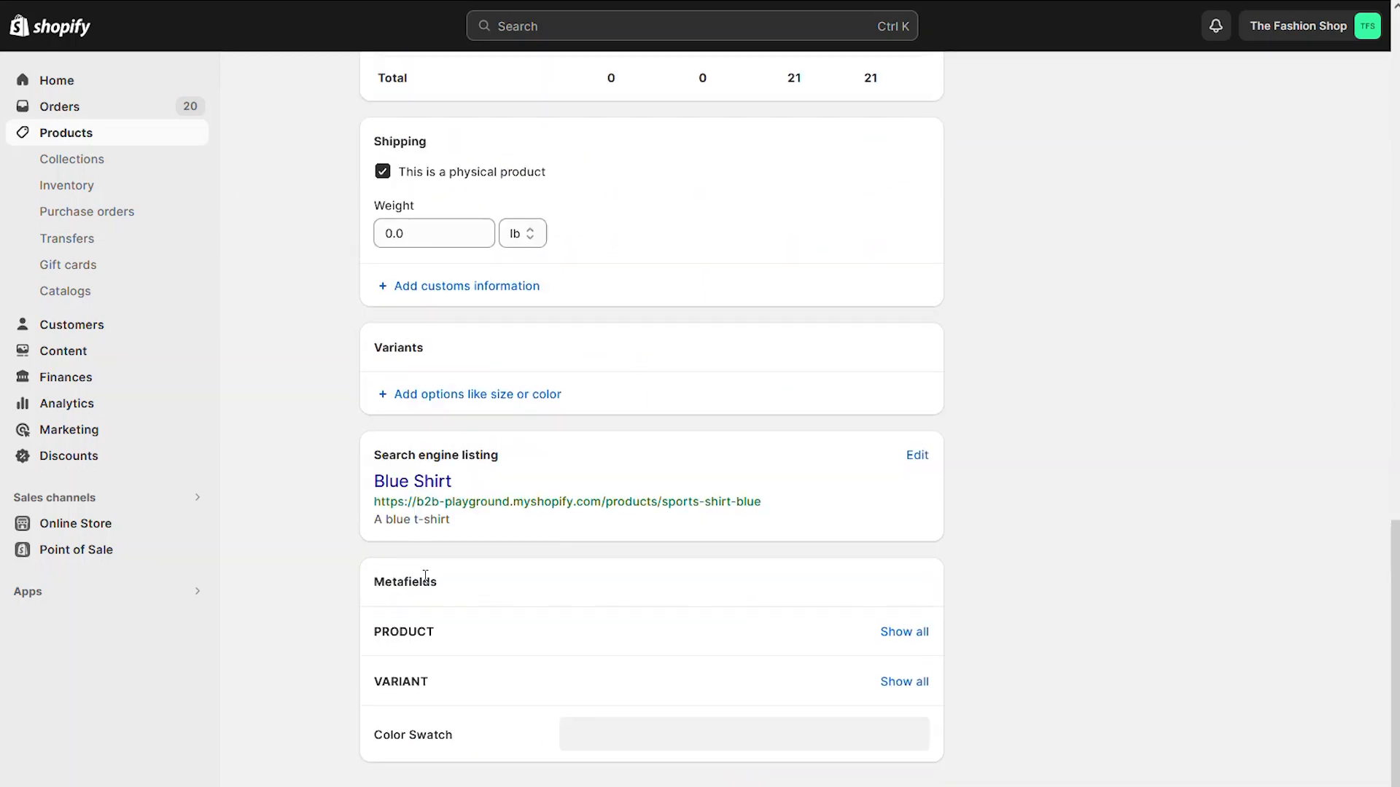
{"action": "left_click", "coordinate": [587, 739]}
{"action": "left_click", "coordinate": [610, 737]}
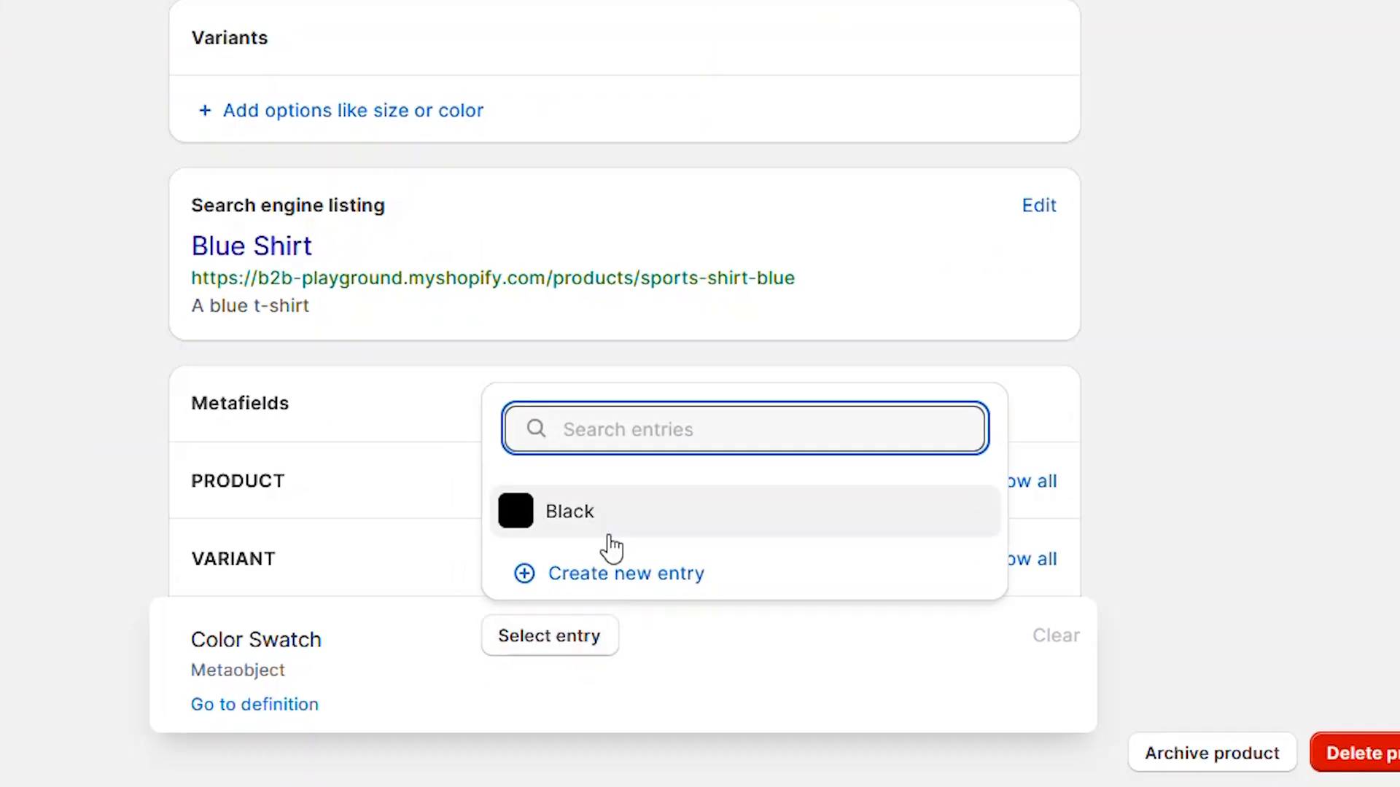
{"action": "left_click", "coordinate": [698, 576]}
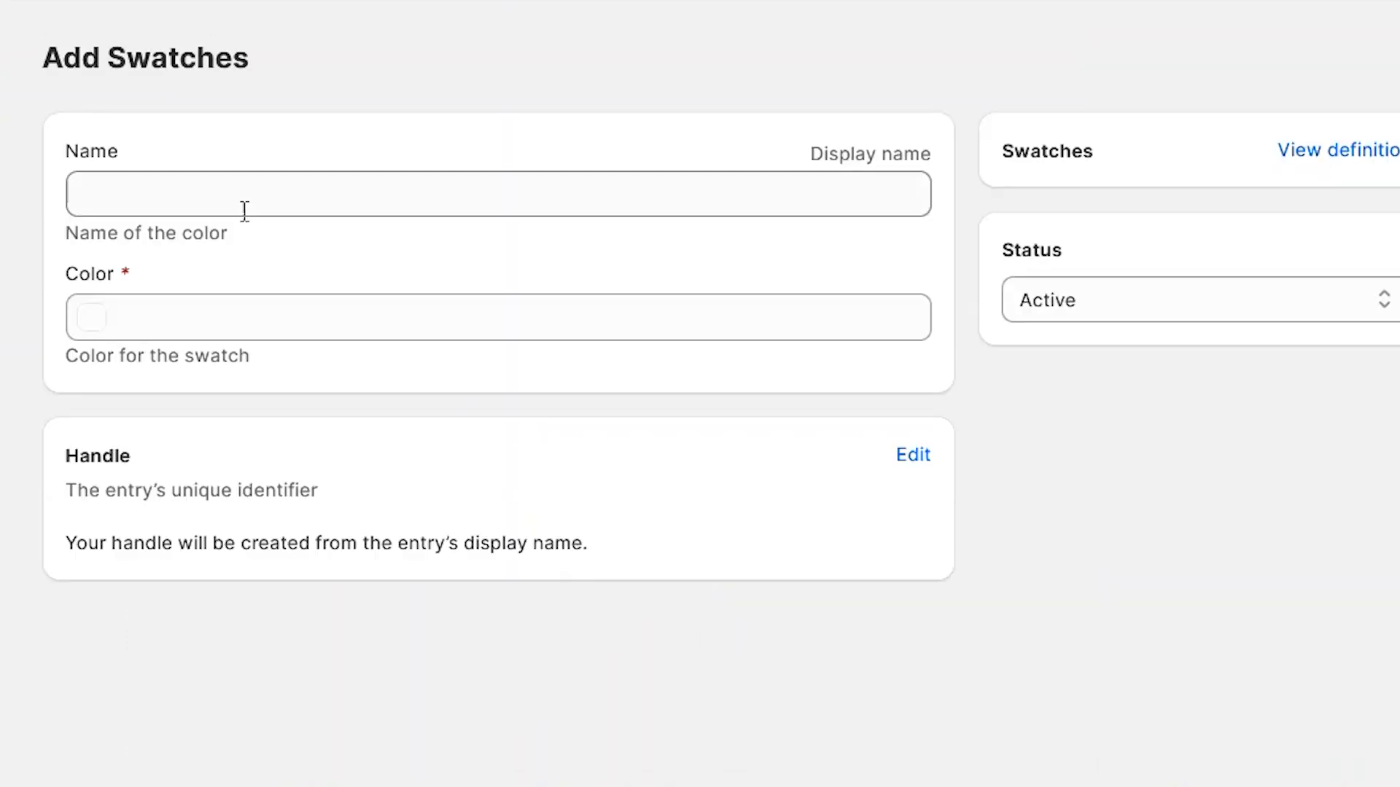
Name the new swatch entry Blue and choose a light blue for its color.
{"action": "left_click", "coordinate": [245, 210]}
{"action": "type", "text": "Blue"}
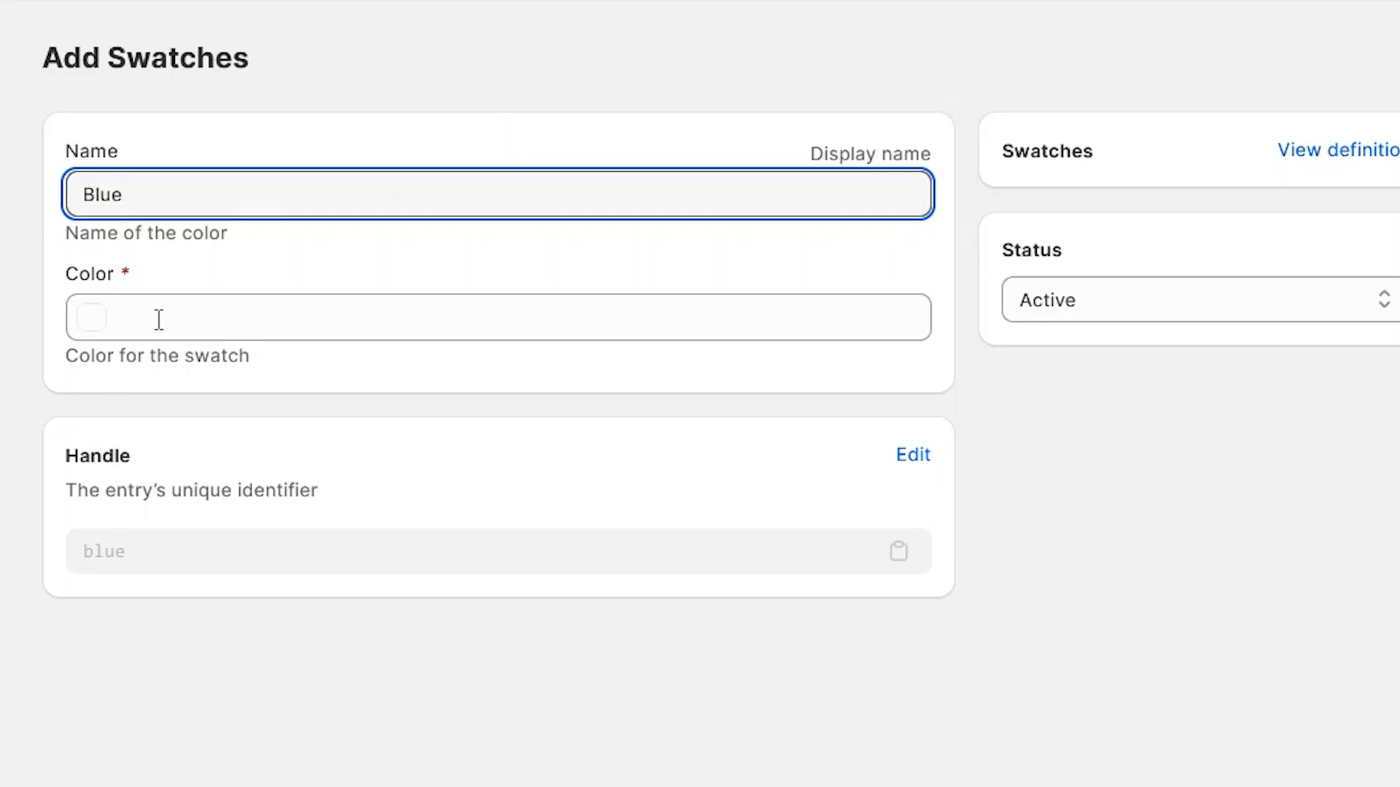
{"action": "left_click", "coordinate": [159, 319]}
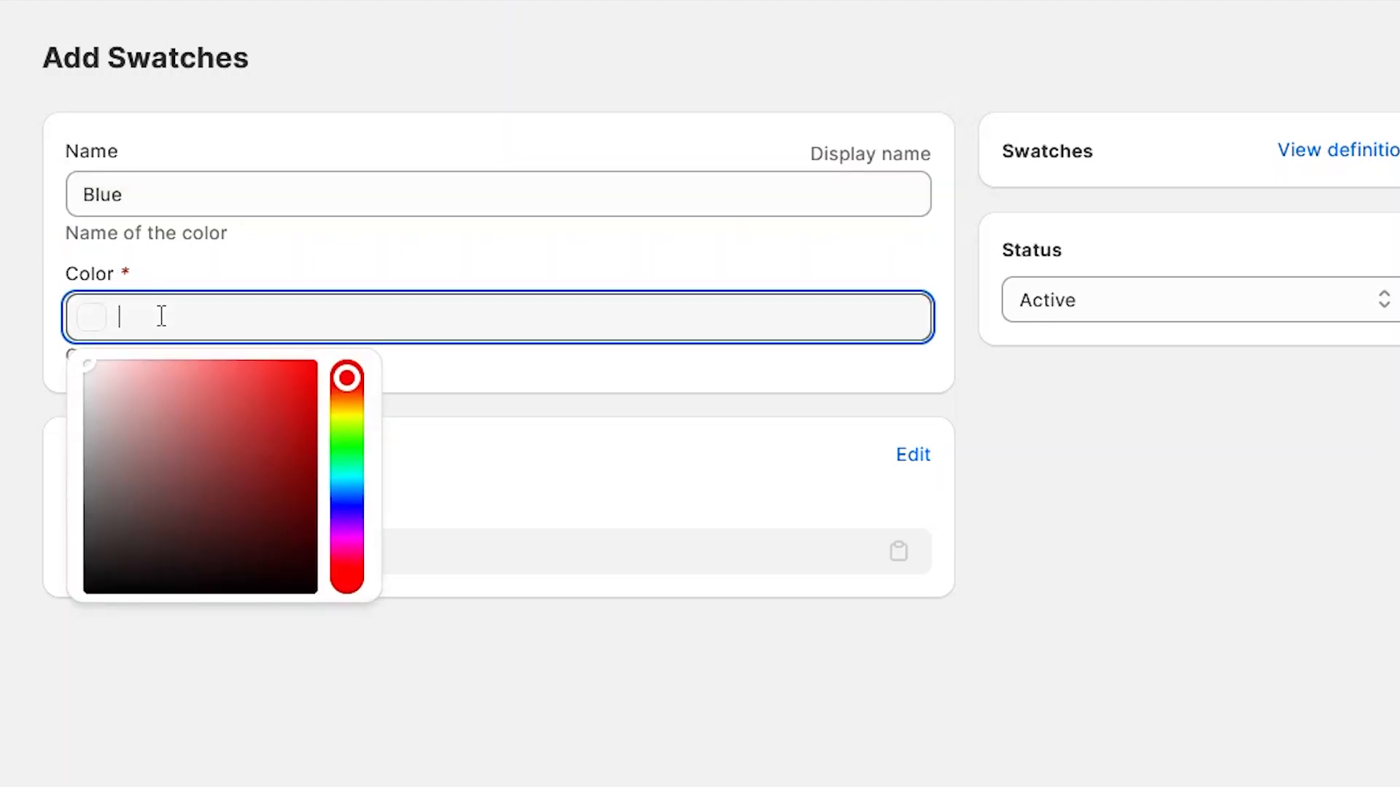
{"action": "mouse_move", "coordinate": [353, 490]}
{"action": "left_mouse_down"}
{"action": "mouse_move", "coordinate": [357, 472]}
{"action": "mouse_move", "coordinate": [363, 500]}
{"action": "mouse_move", "coordinate": [350, 480]}
{"action": "left_mouse_up"}
{"action": "left_click_drag", "start_coordinate": [253, 456], "coordinate": [237, 369]}
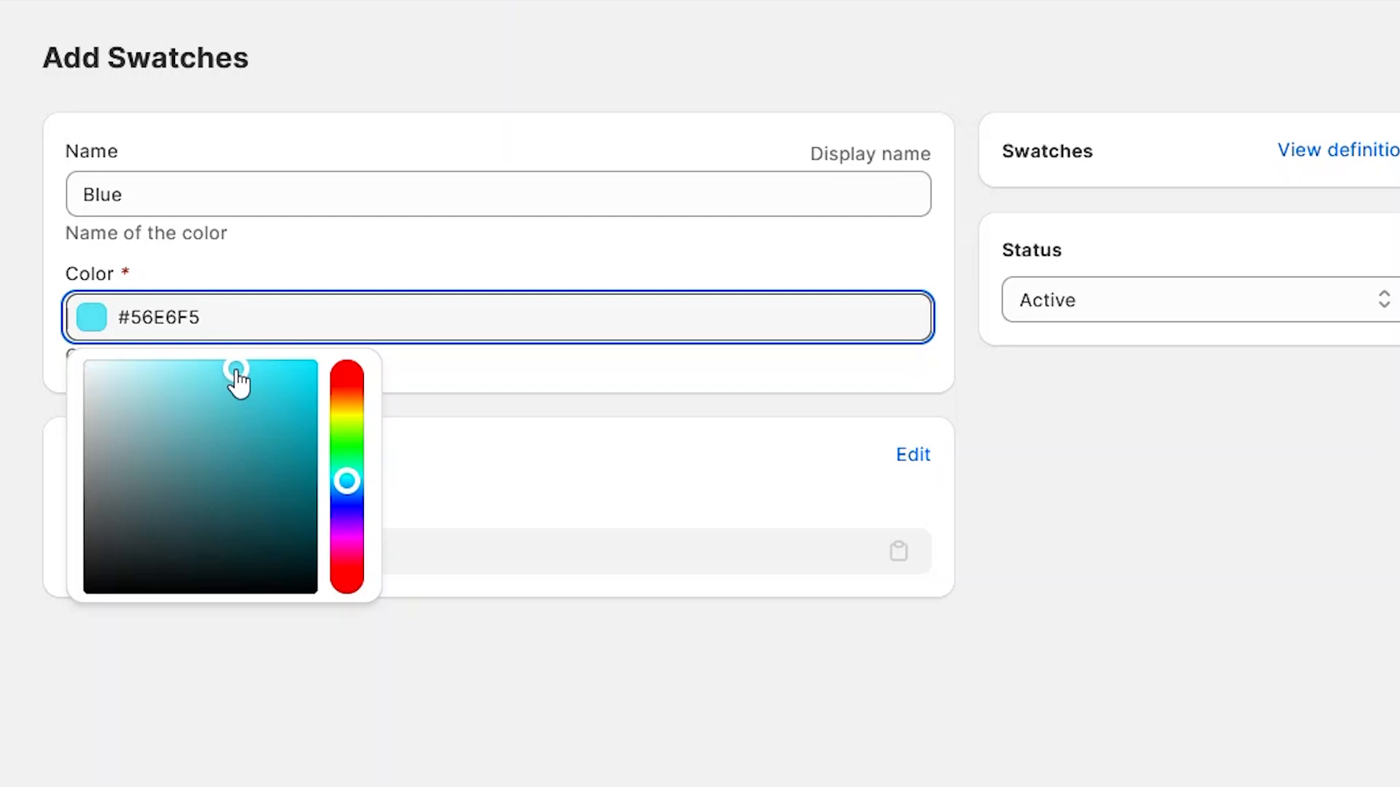
{"action": "left_click_drag", "start_coordinate": [347, 481], "coordinate": [353, 492]}
{"action": "left_click", "coordinate": [603, 653]}
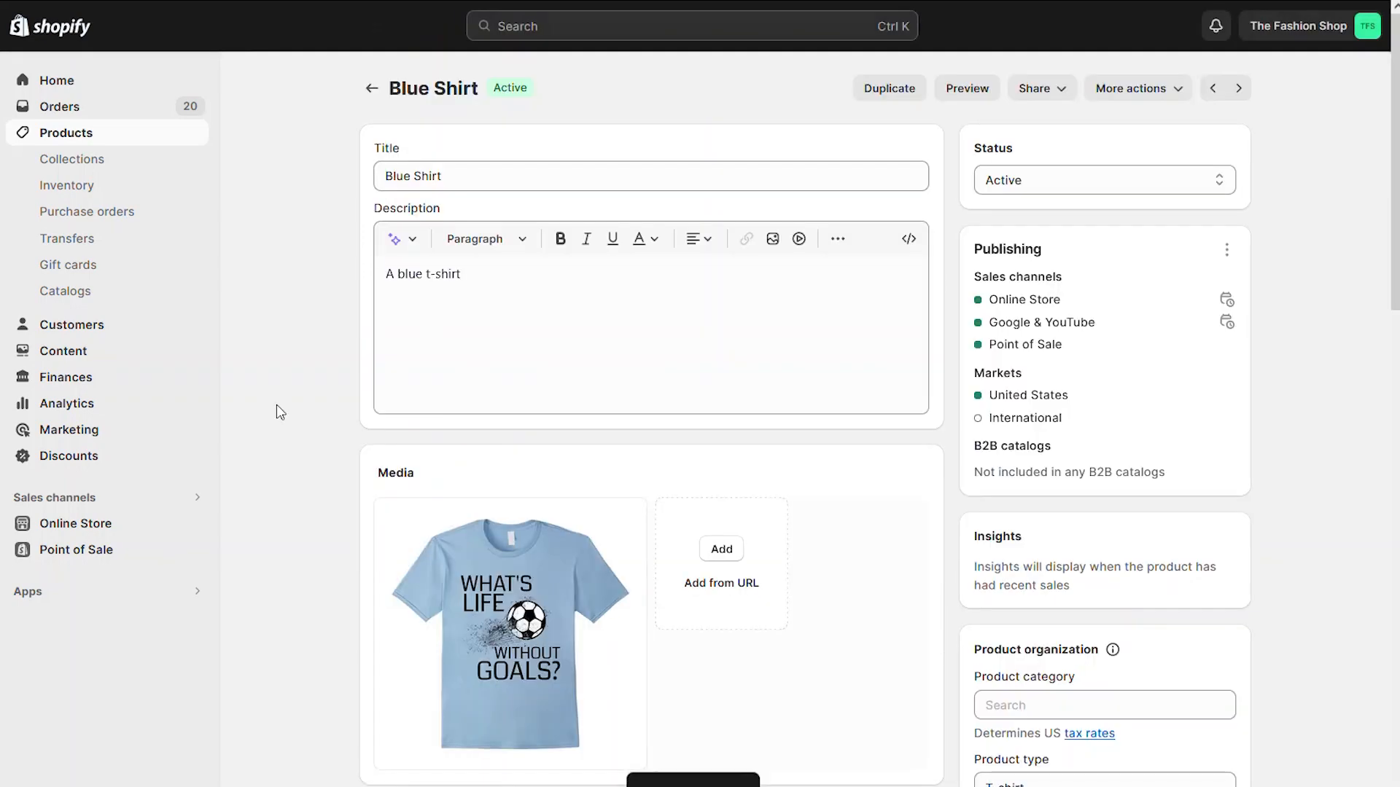
Create a Swatches entry named Orange with color #FA9837 for the Creamsicle Orange Shirt's Color Swatch metafield.
{"action": "left_click", "coordinate": [68, 135]}
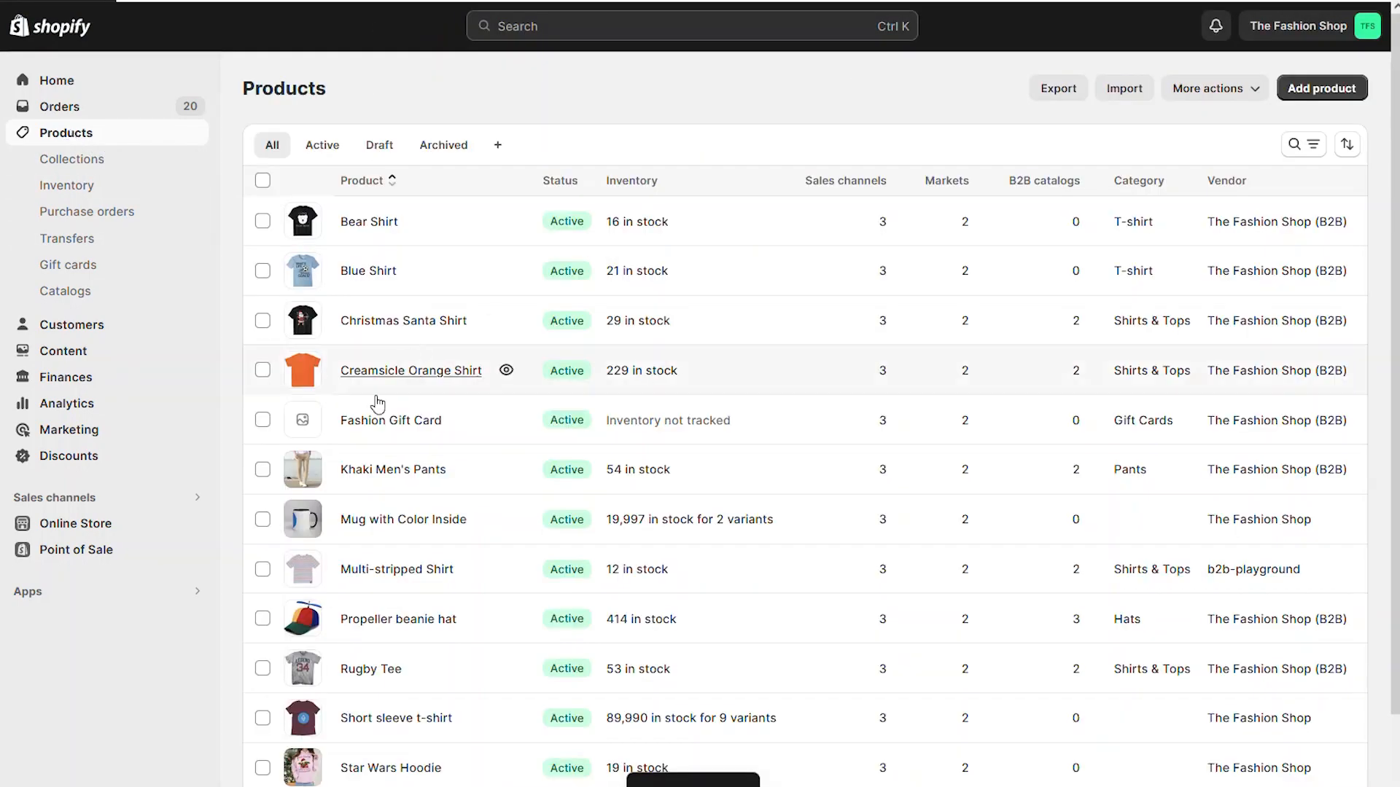
{"action": "left_click", "coordinate": [441, 371]}
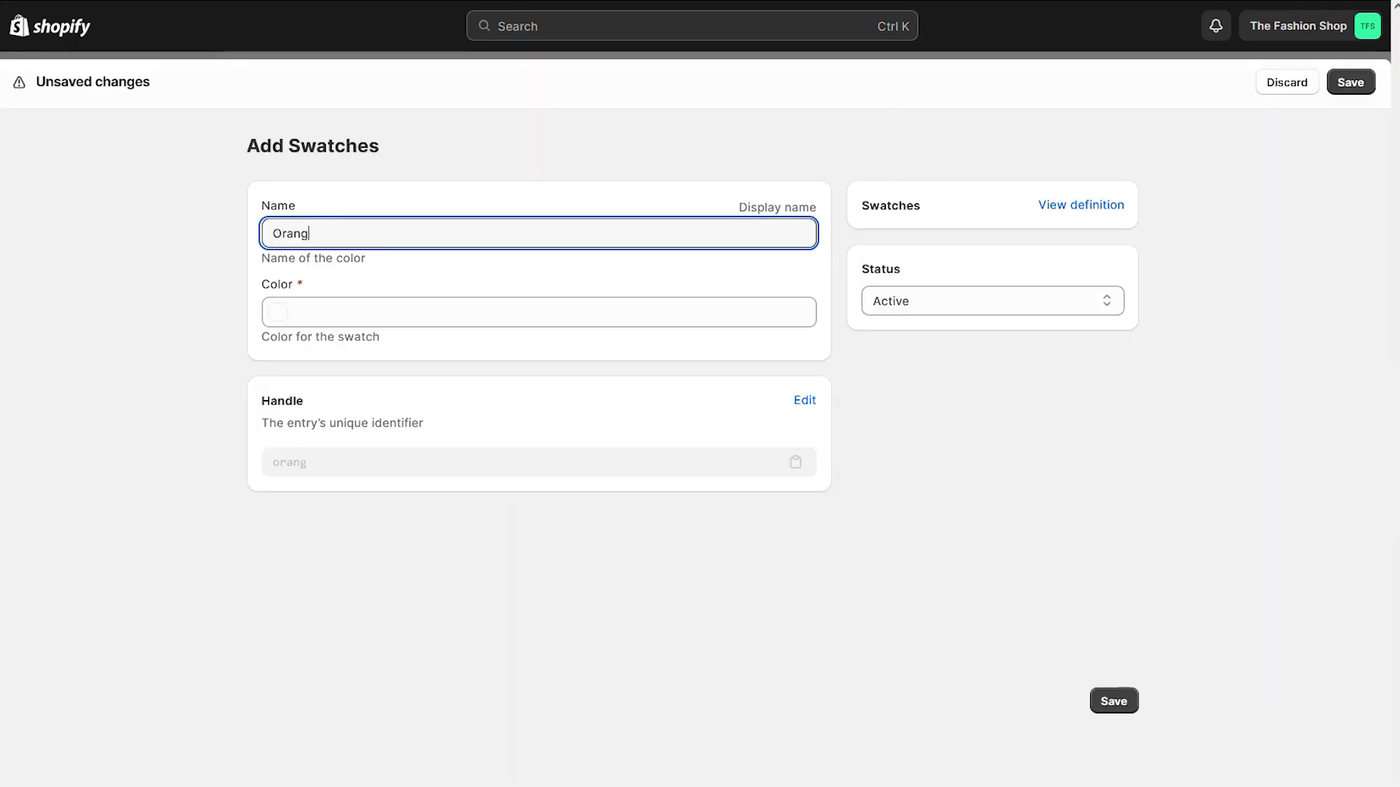
{"action": "type", "text": "e"}
{"action": "left_click", "coordinate": [331, 313]}
{"action": "type", "text": "#FA9837"}
{"action": "left_click", "coordinate": [926, 644]}
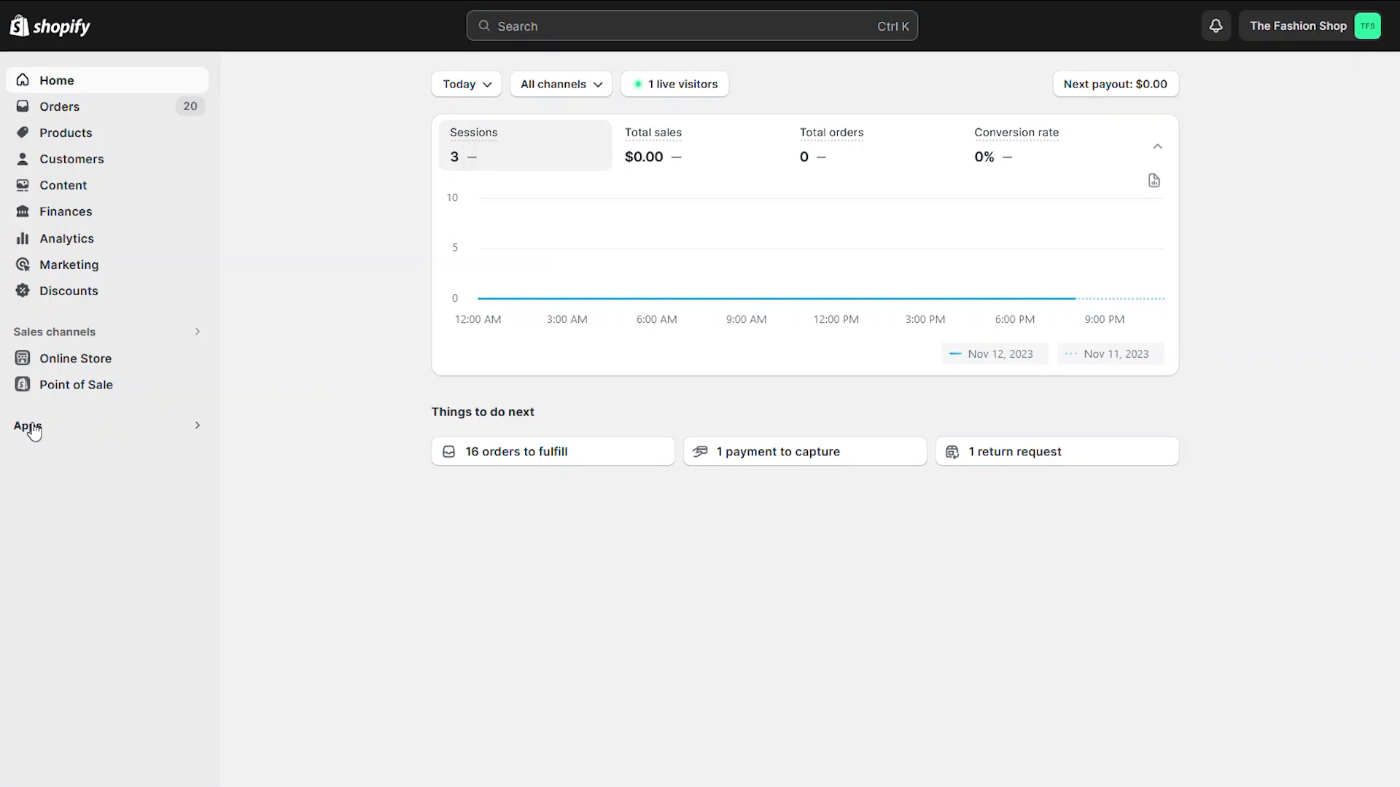
Open the filter settings of the Search & Discovery app.
{"action": "left_click", "coordinate": [32, 429]}
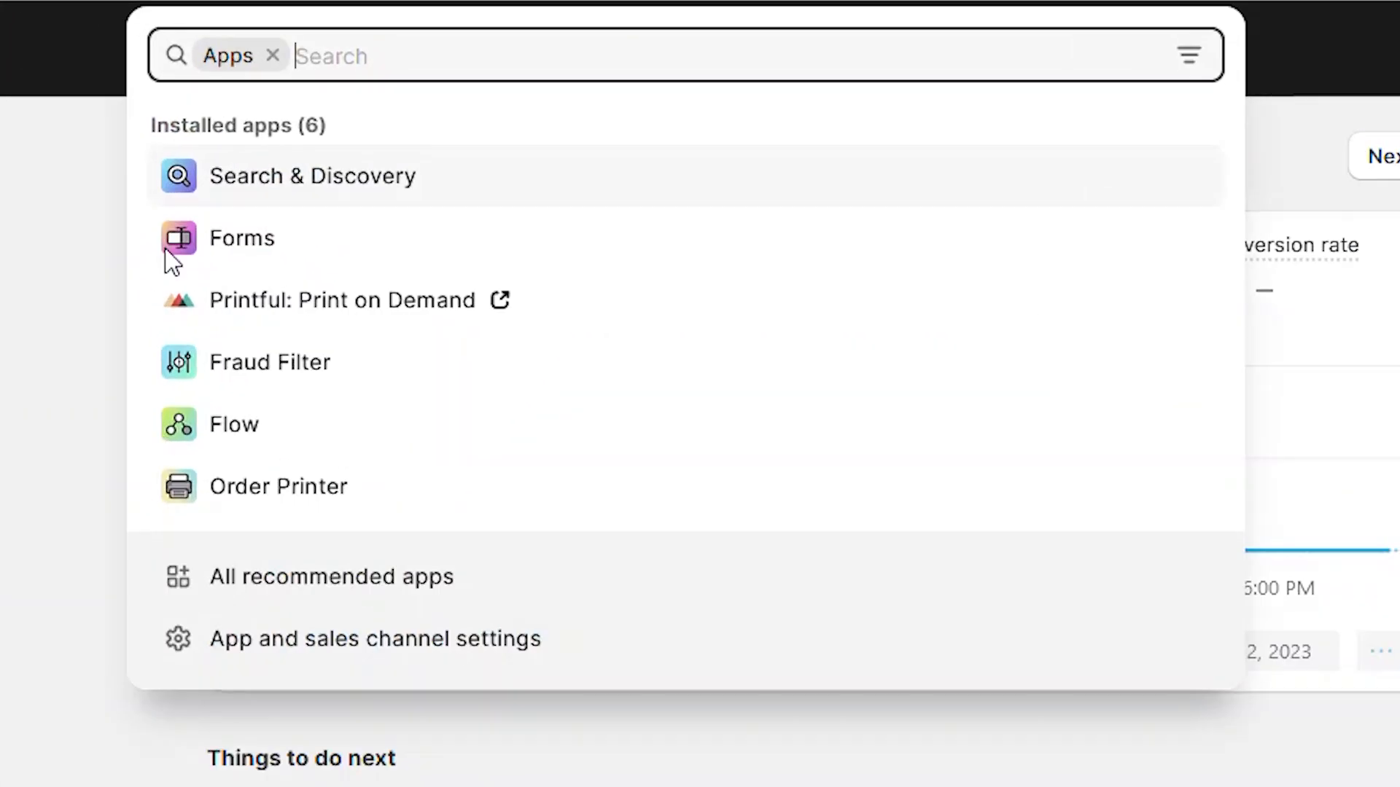
{"action": "left_click", "coordinate": [290, 191]}
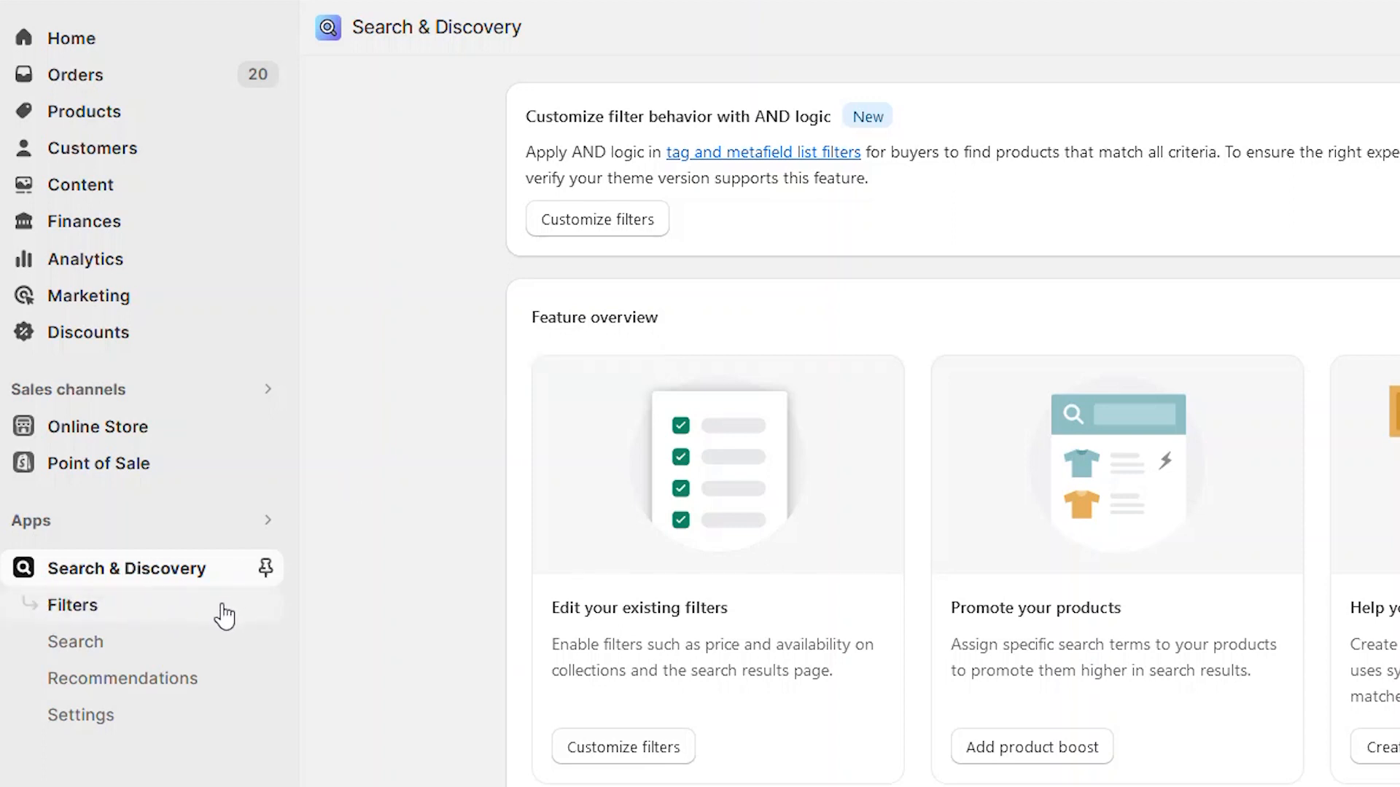
{"action": "left_click", "coordinate": [176, 617]}
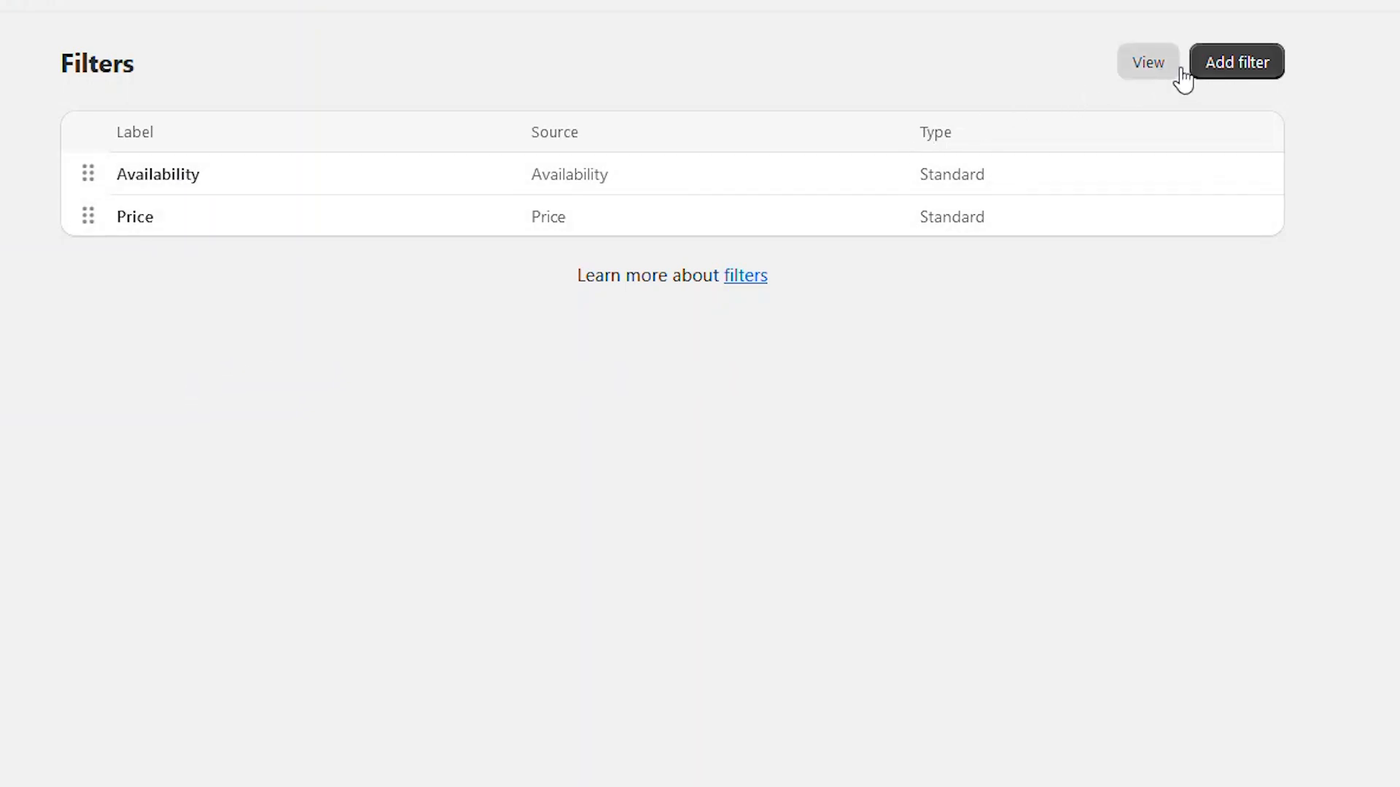
Add a new filter that uses the Color Swatch variant metafield as its source.
{"action": "left_click", "coordinate": [1249, 66]}
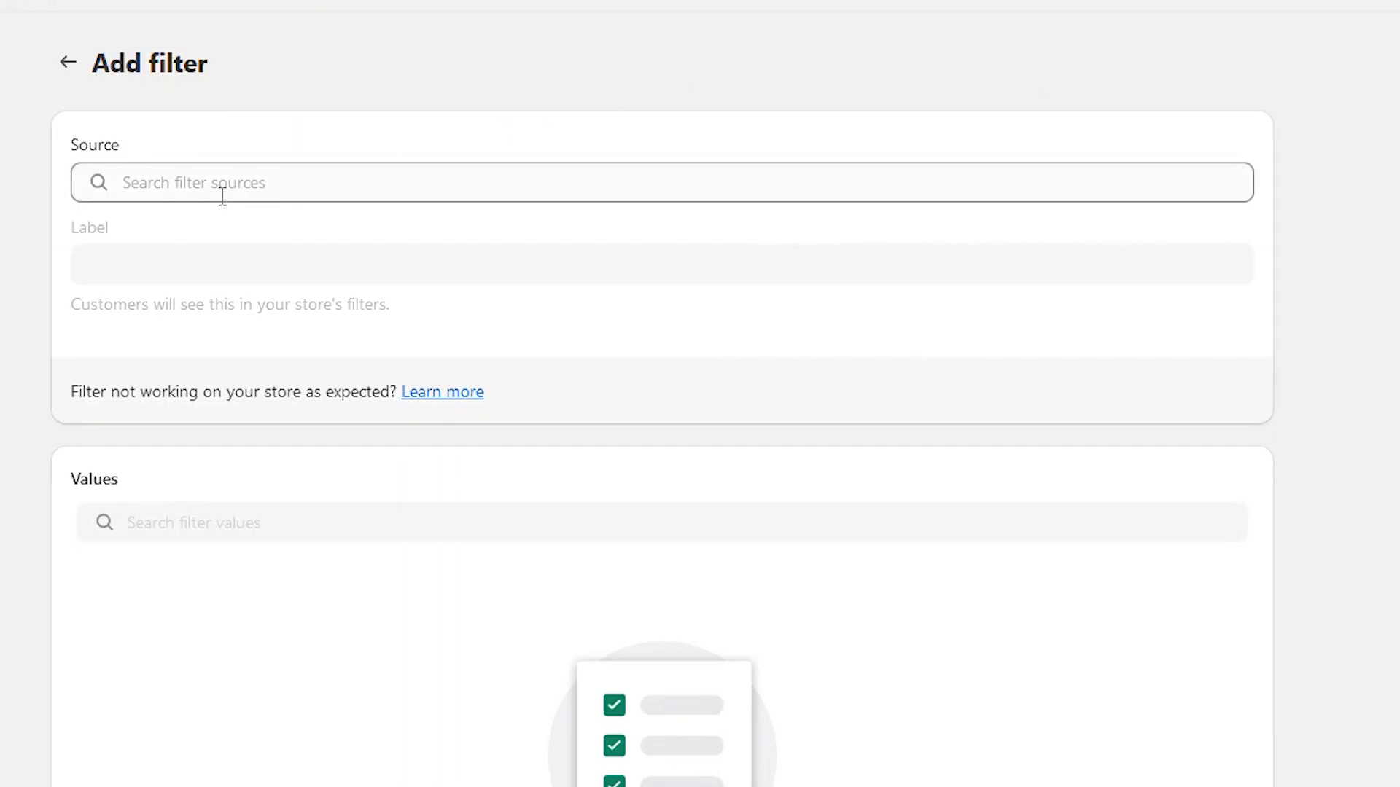
{"action": "left_click", "coordinate": [193, 181]}
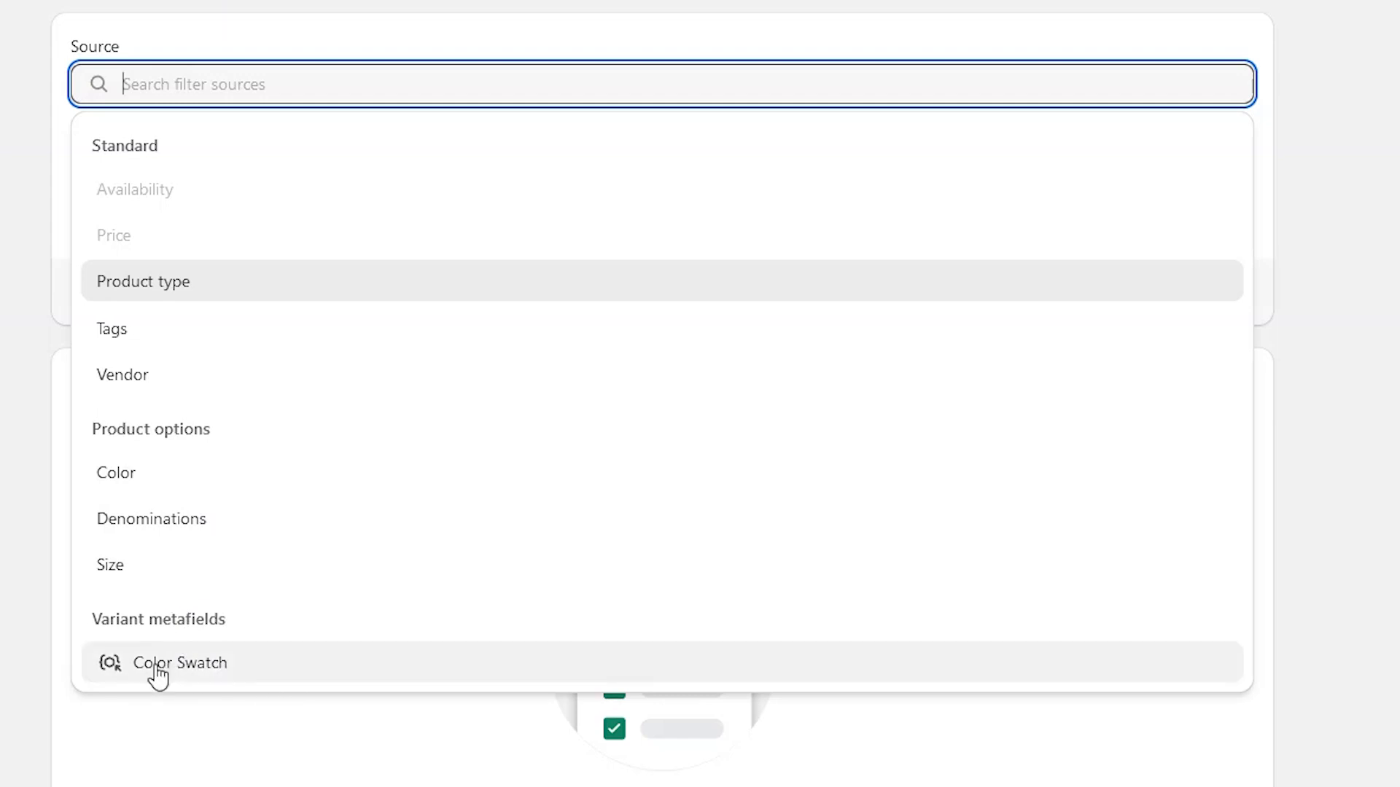
{"action": "left_click", "coordinate": [355, 672]}
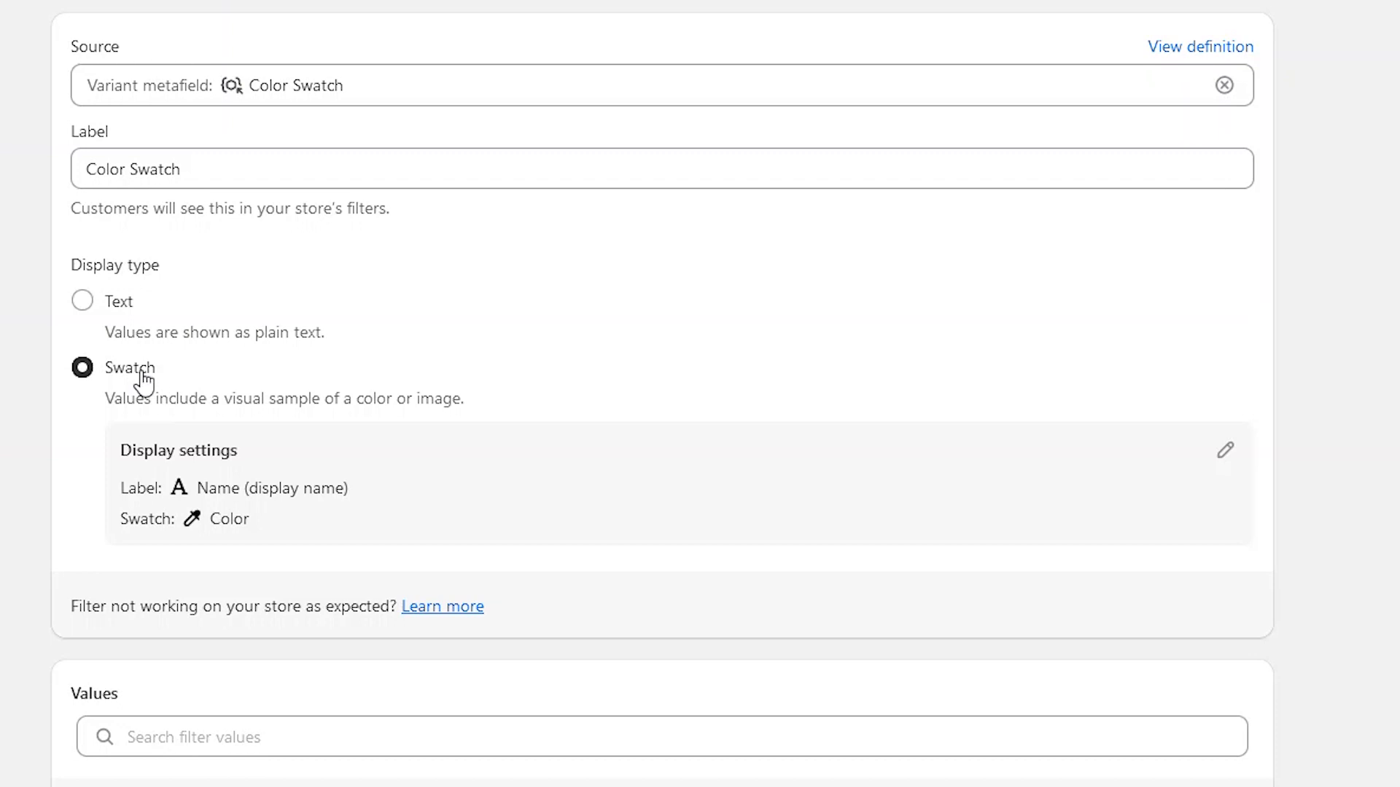
Set the filter's swatch display settings to Name for the label and Color for the swatch, and save the filter.
{"action": "left_click", "coordinate": [1225, 449]}
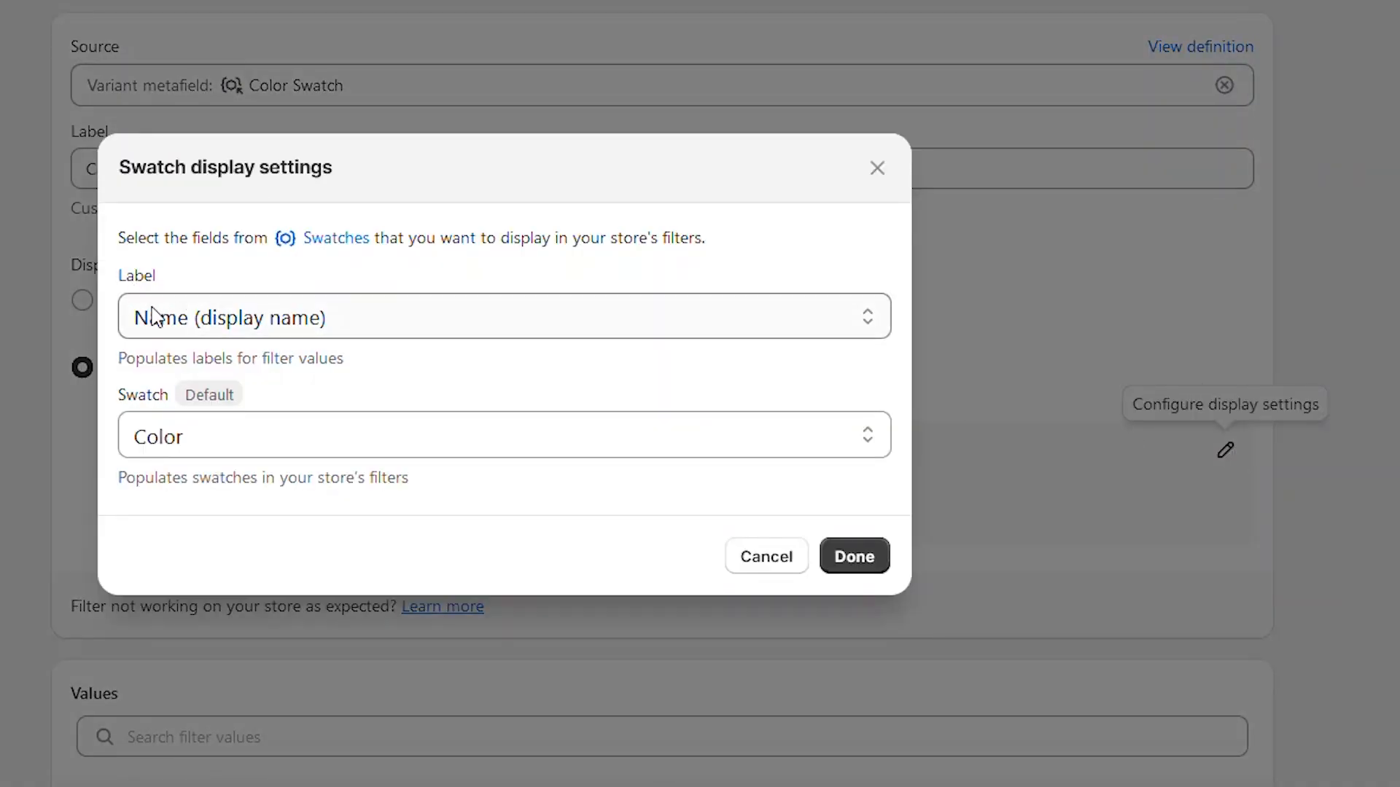
{"action": "left_click", "coordinate": [259, 321]}
{"action": "left_click", "coordinate": [186, 366]}
{"action": "left_click", "coordinate": [182, 438]}
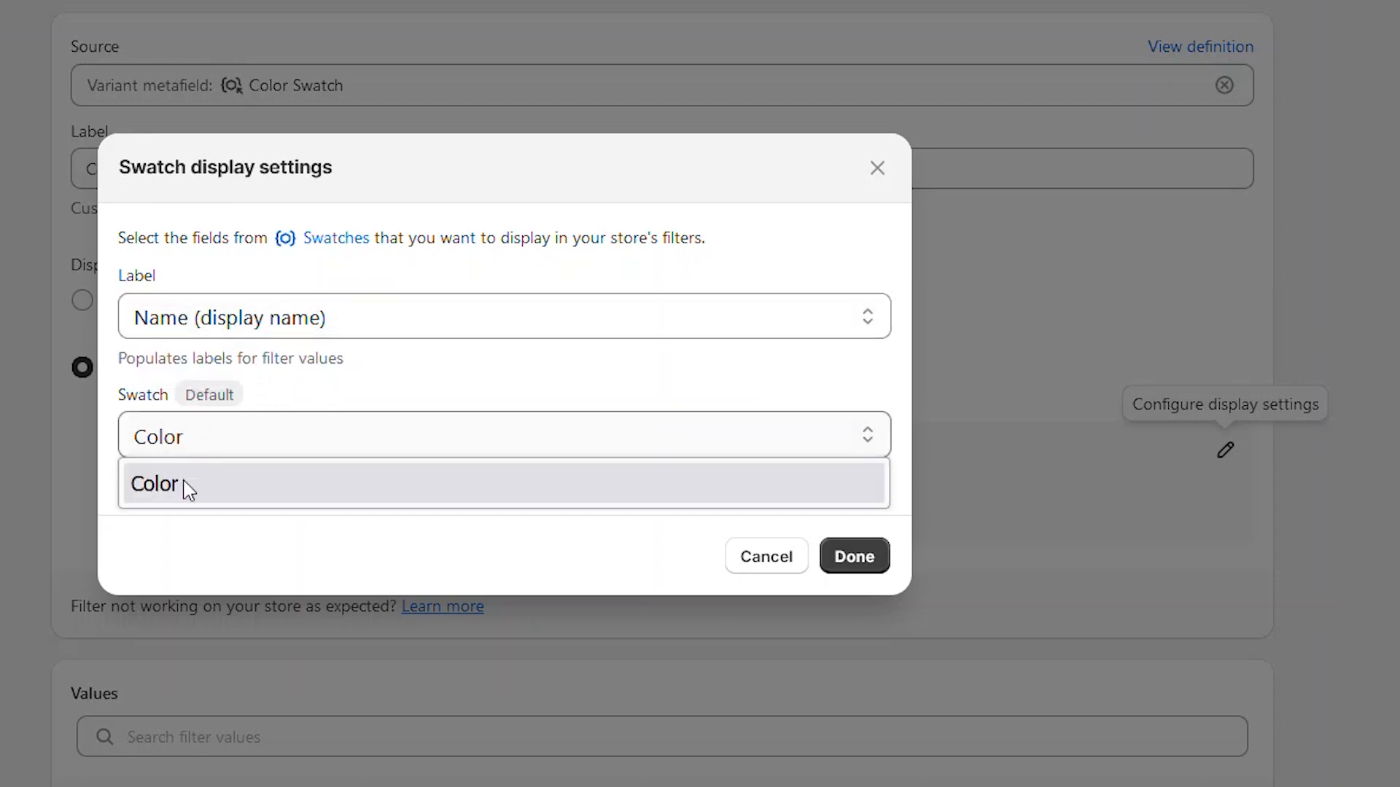
{"action": "left_click", "coordinate": [177, 484]}
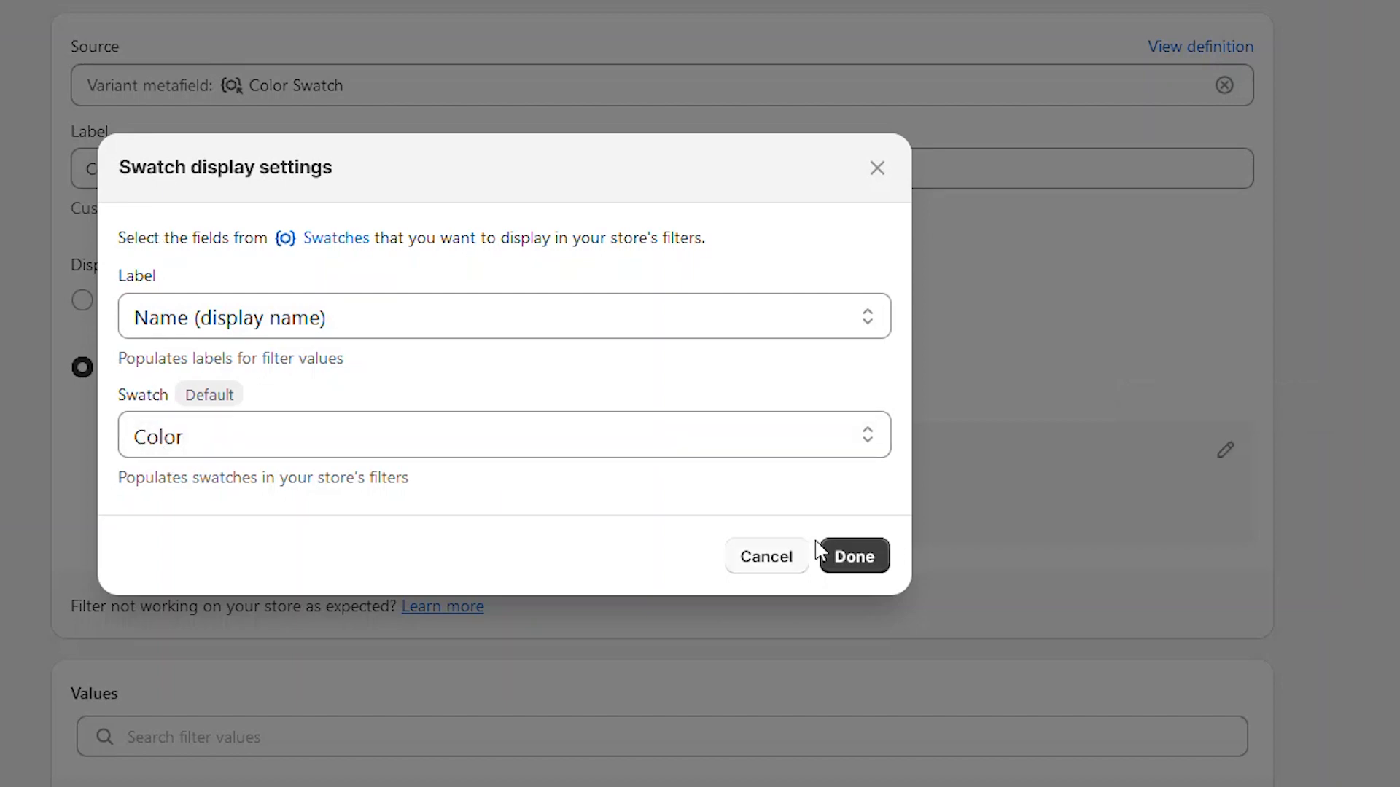
{"action": "left_click", "coordinate": [864, 563]}
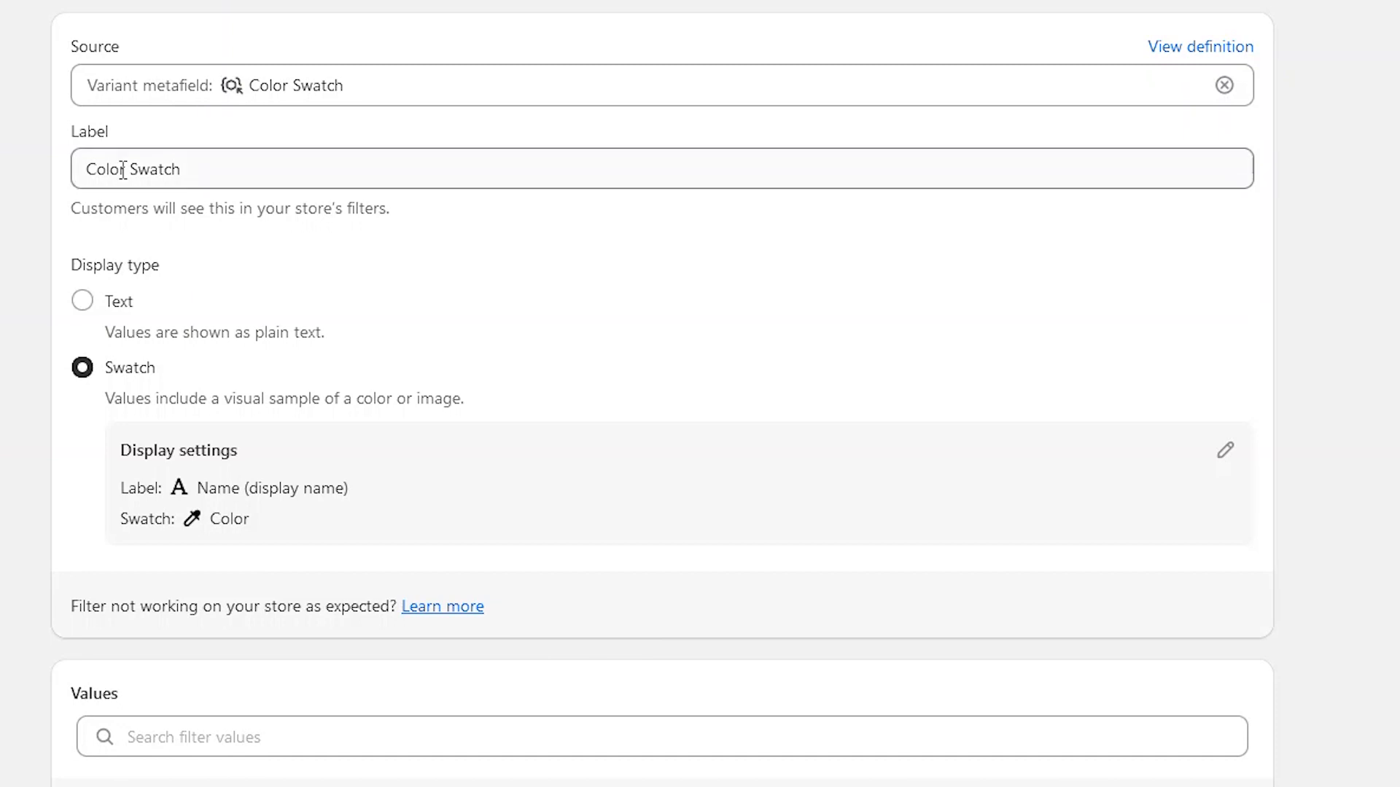
{"action": "scroll", "coordinate": [190, 528], "scroll_direction": "down", "scroll_amount": 5}
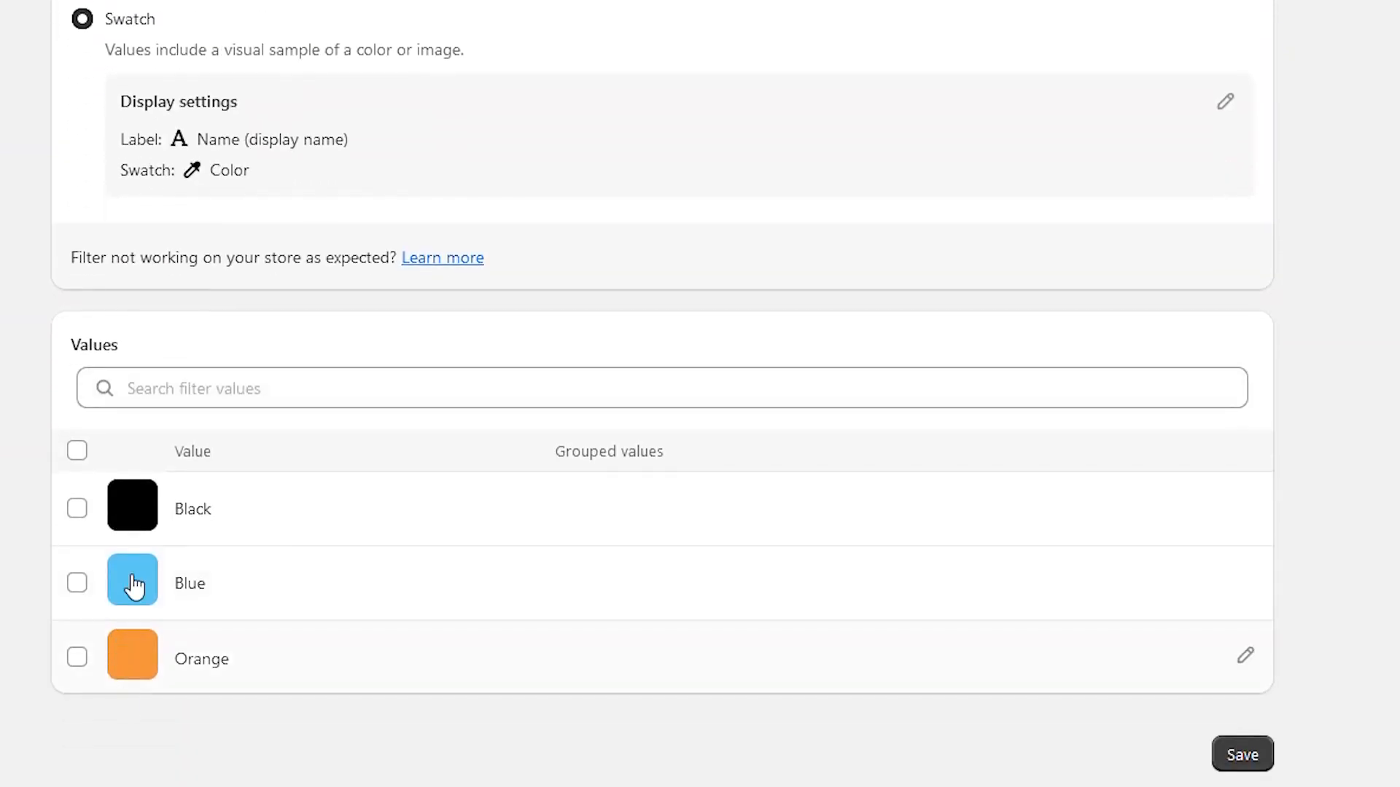
{"action": "left_click", "coordinate": [1243, 755]}
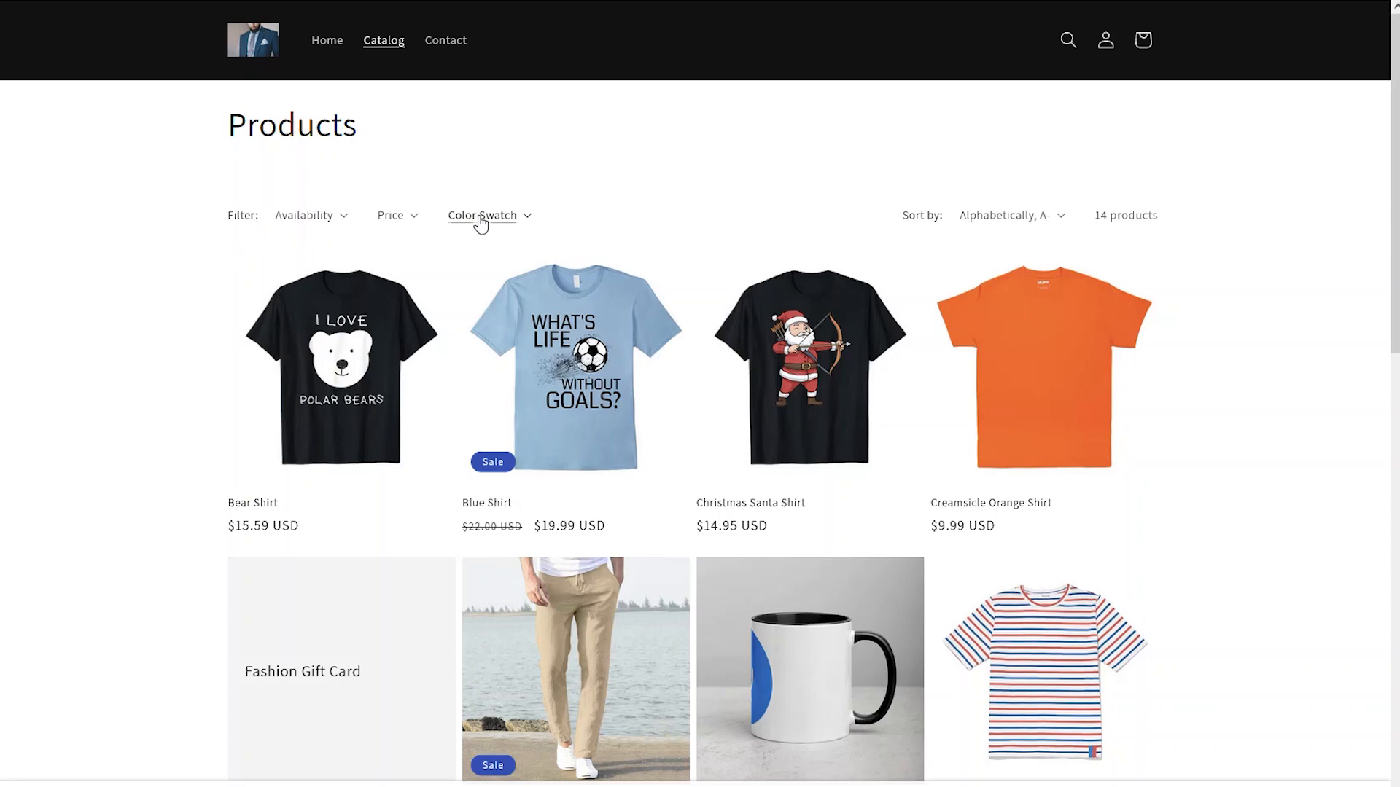
Test the Color Swatch filter on the storefront's Products page with Blue, and switch the selection to Black only.
{"action": "left_click", "coordinate": [523, 218]}
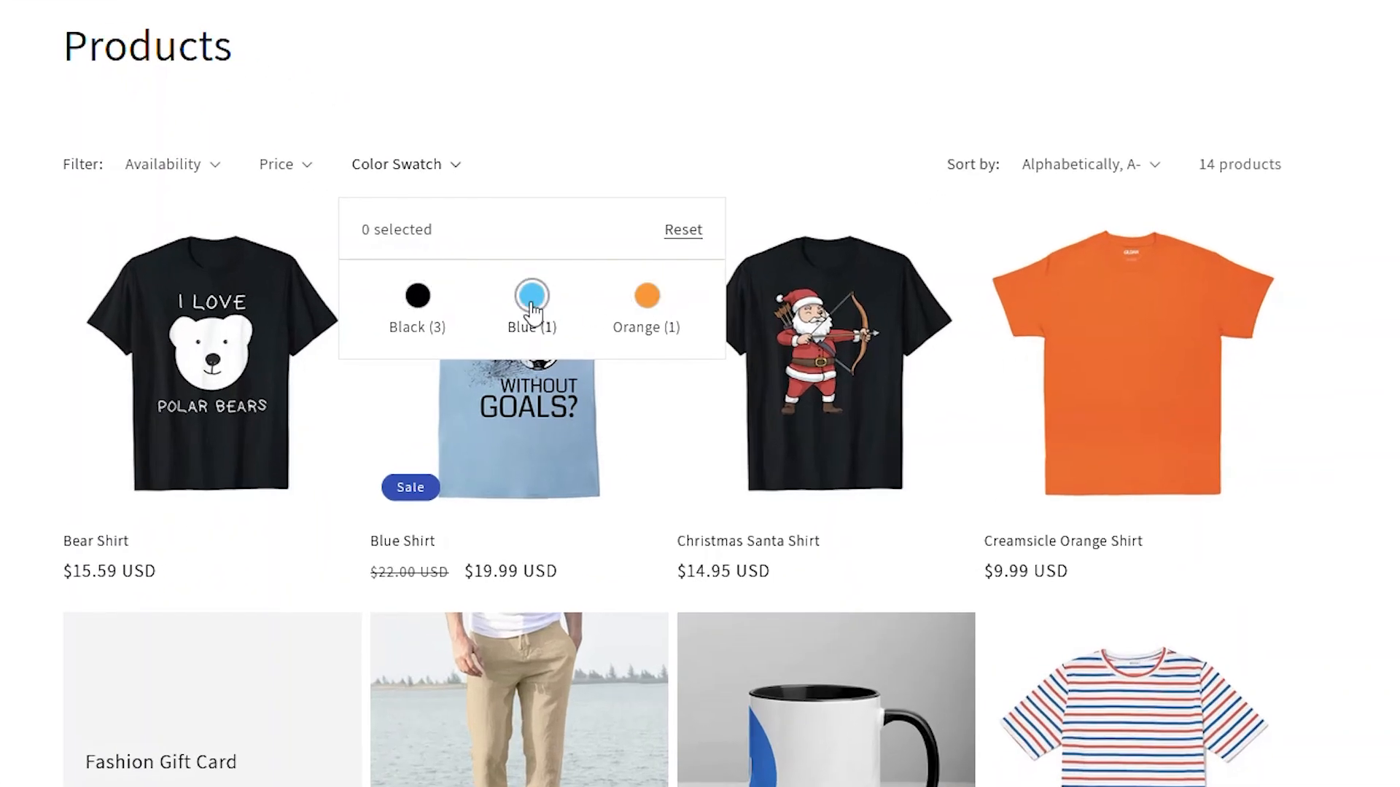
{"action": "left_click", "coordinate": [537, 299]}
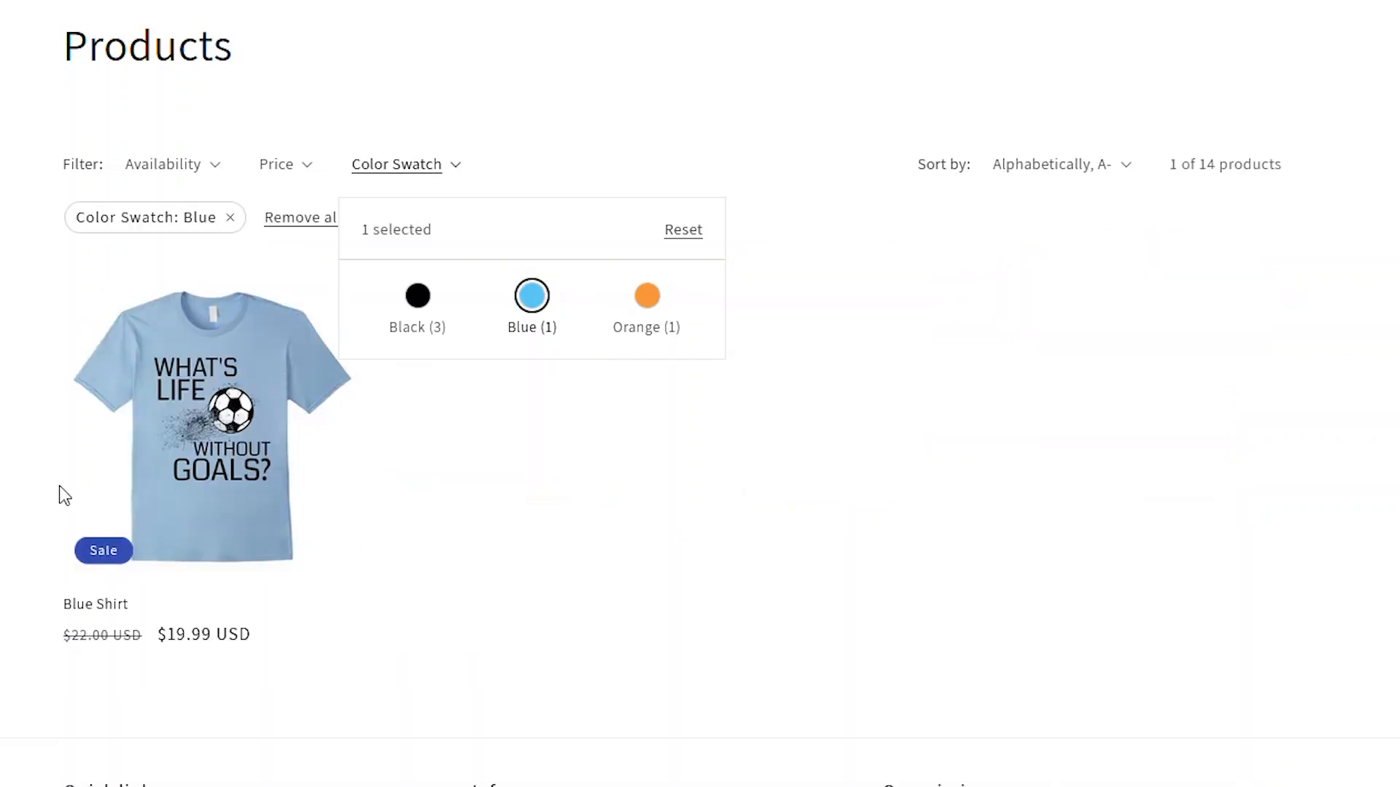
{"action": "left_click", "coordinate": [59, 492]}
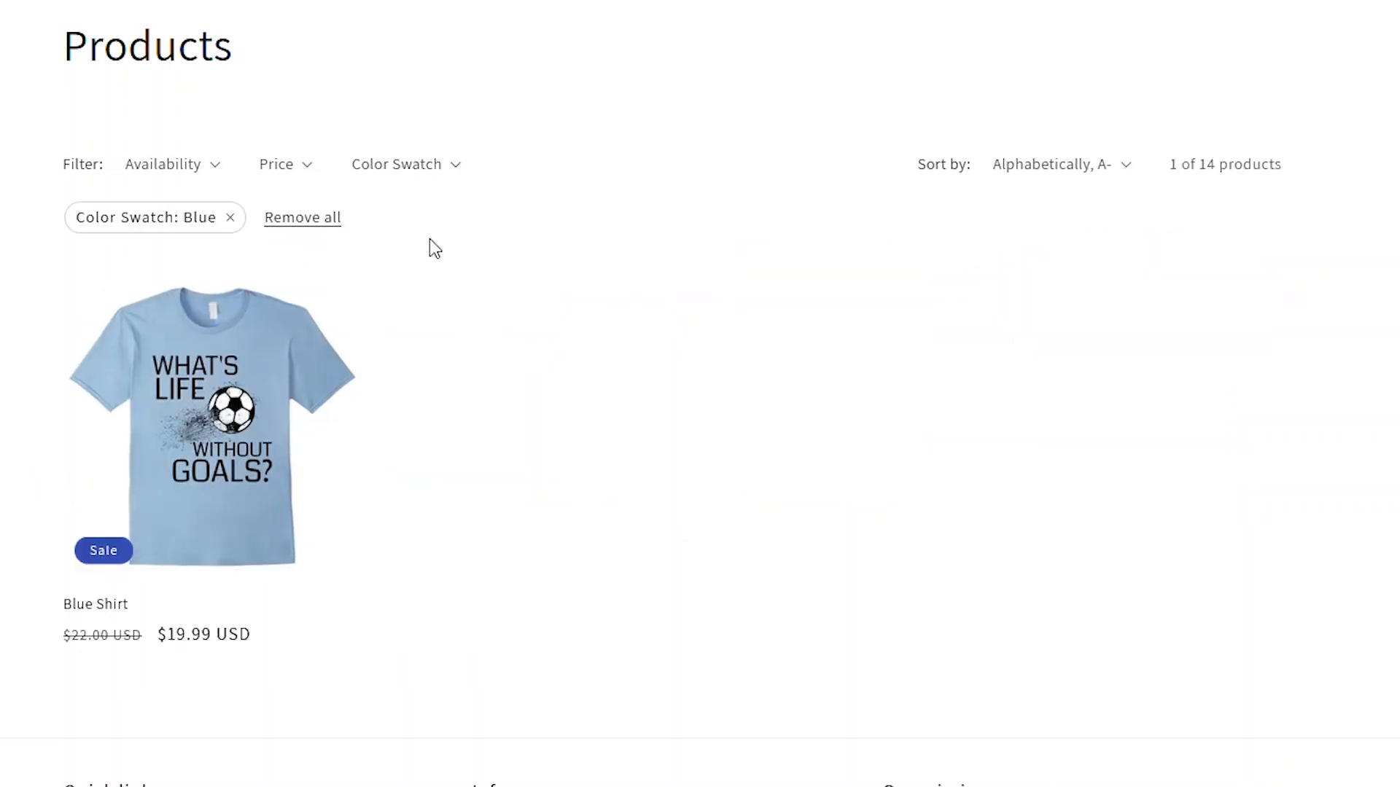
{"action": "left_click", "coordinate": [453, 169]}
{"action": "left_click", "coordinate": [418, 299]}
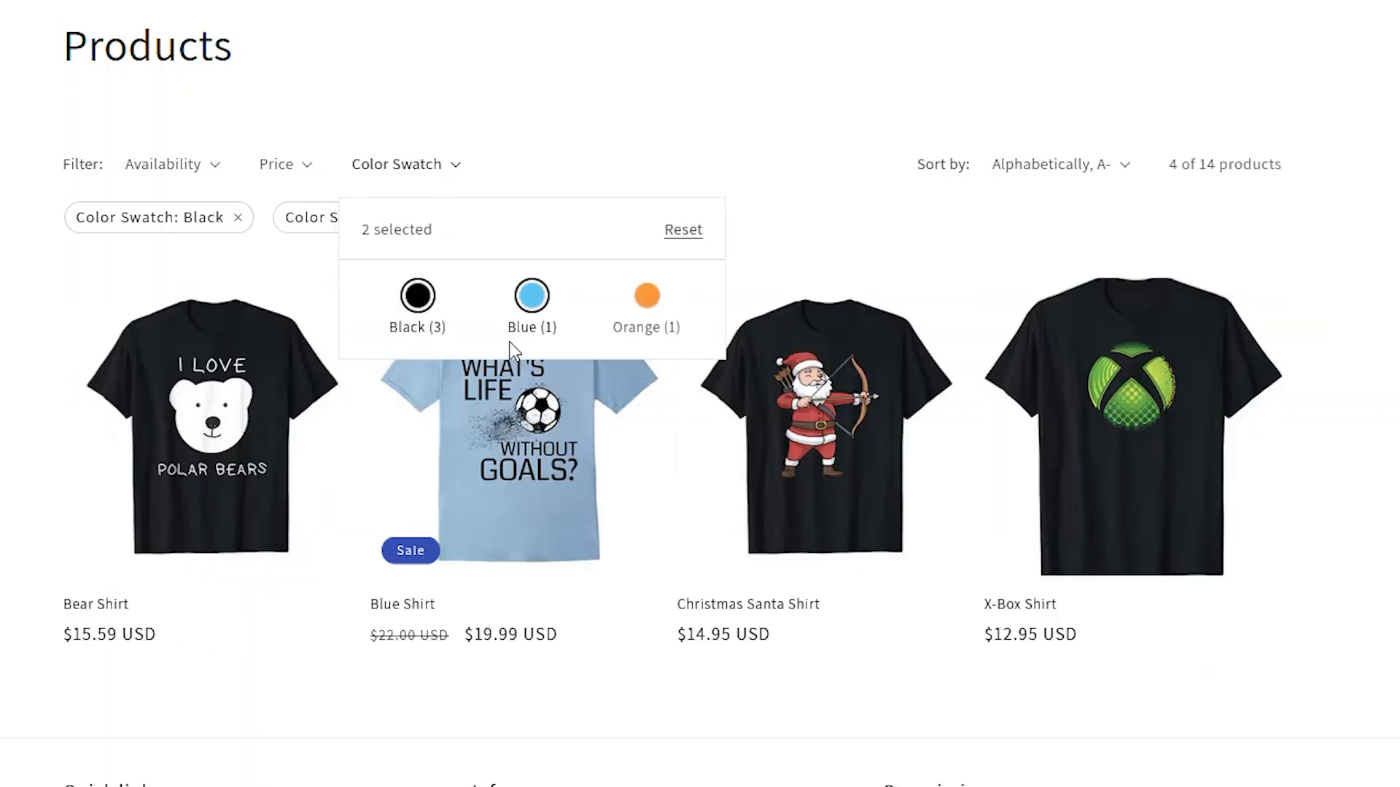
{"action": "left_click", "coordinate": [532, 299]}
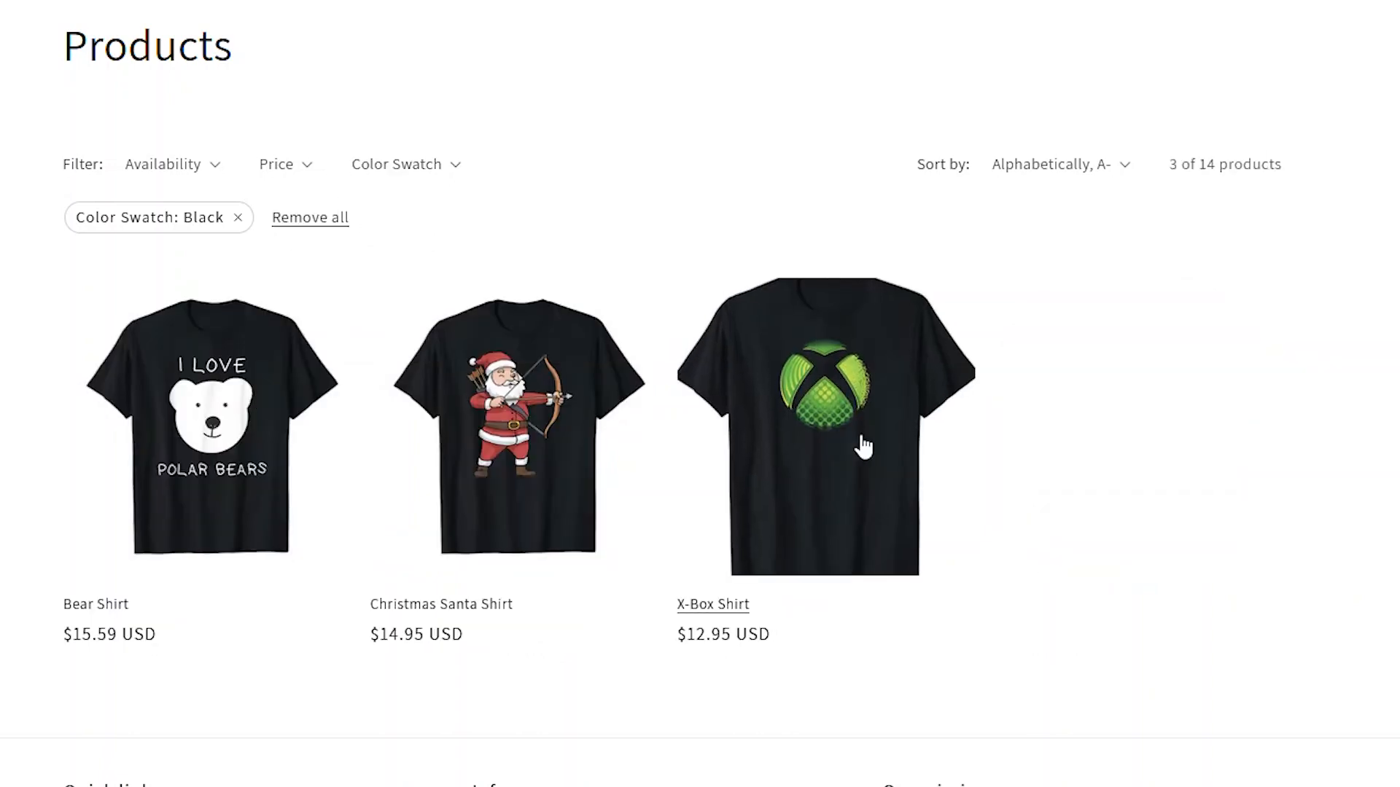
Add Orange to the storefront's Color Swatch selection, reset the filter, and filter the products by Orange alone.
{"action": "left_click", "coordinate": [415, 169]}
{"action": "left_click", "coordinate": [647, 295]}
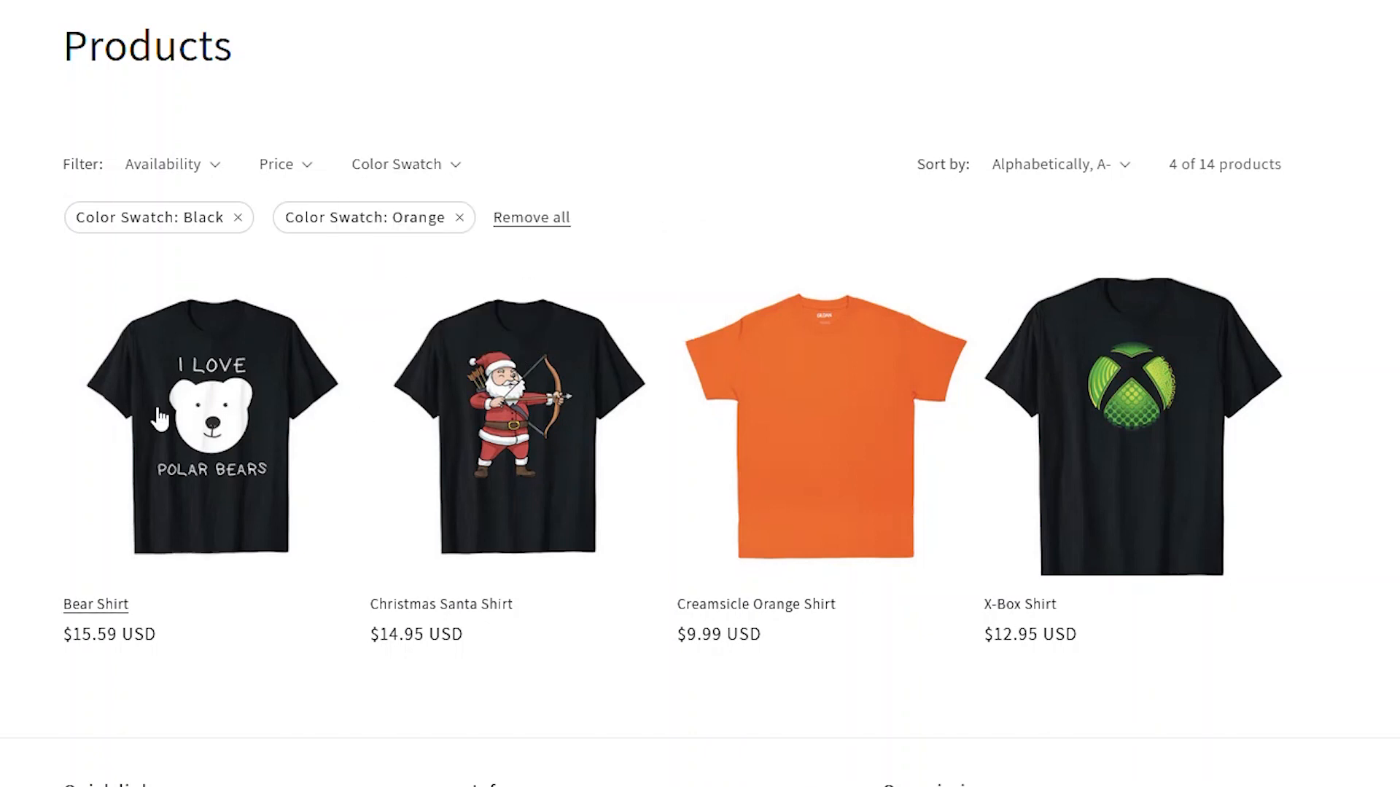
{"action": "left_click", "coordinate": [437, 167]}
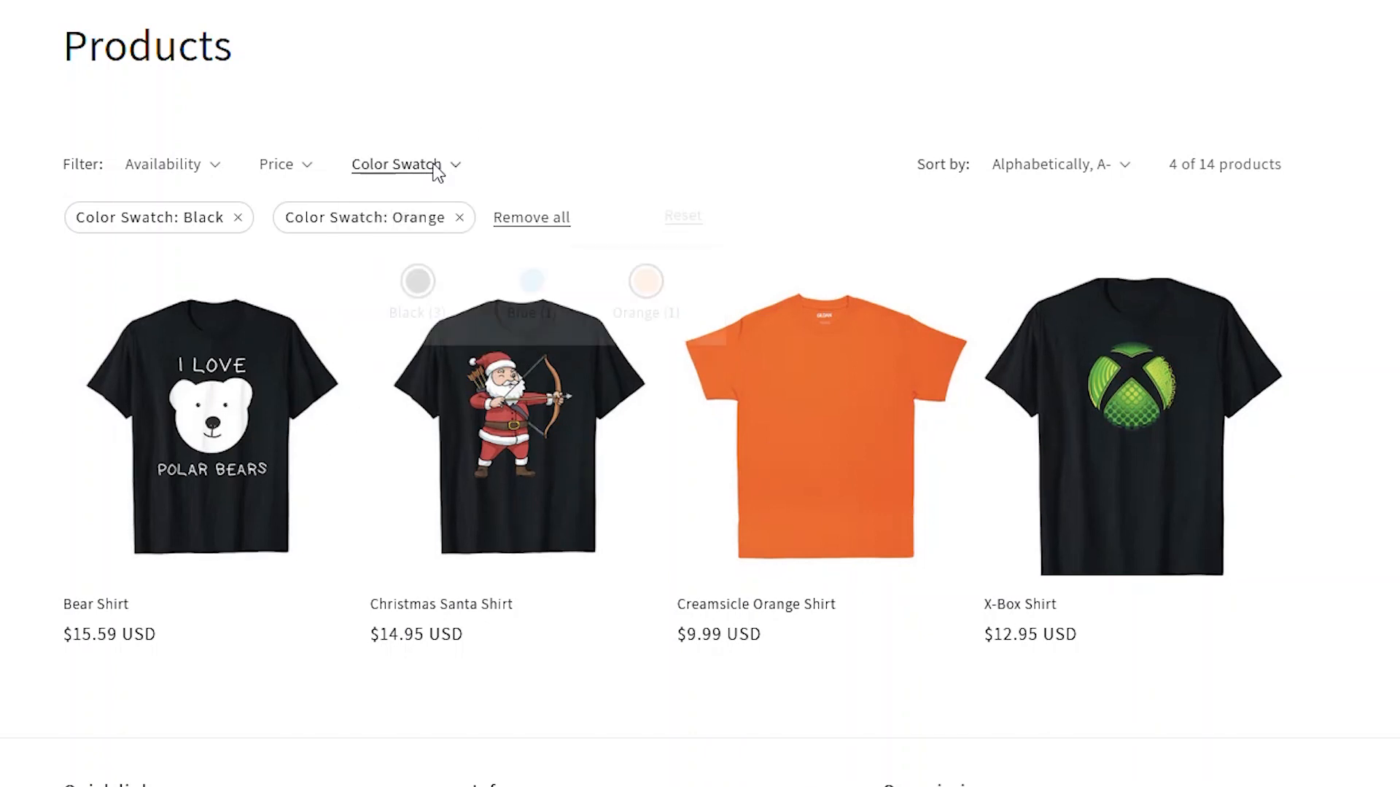
{"action": "left_click", "coordinate": [676, 235]}
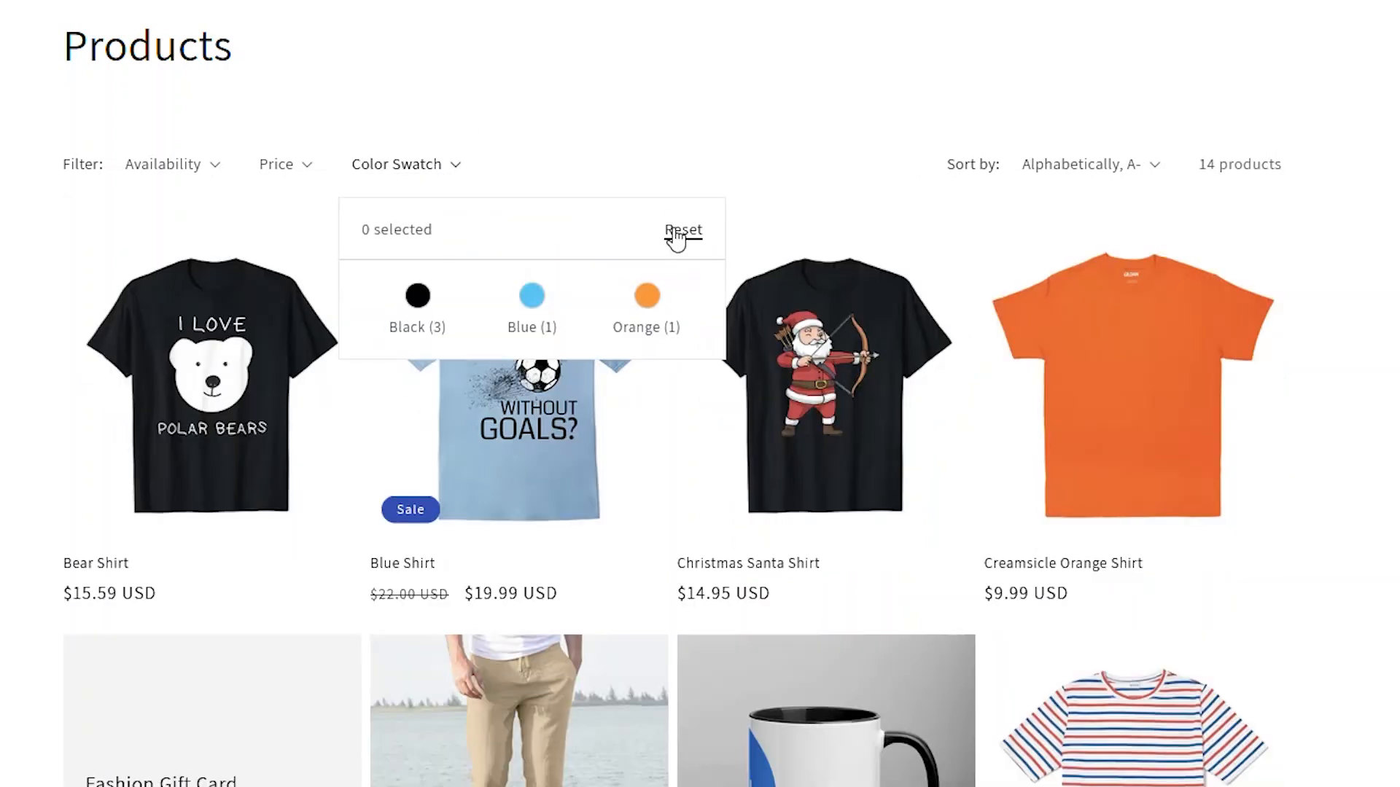
{"action": "left_click", "coordinate": [665, 305]}
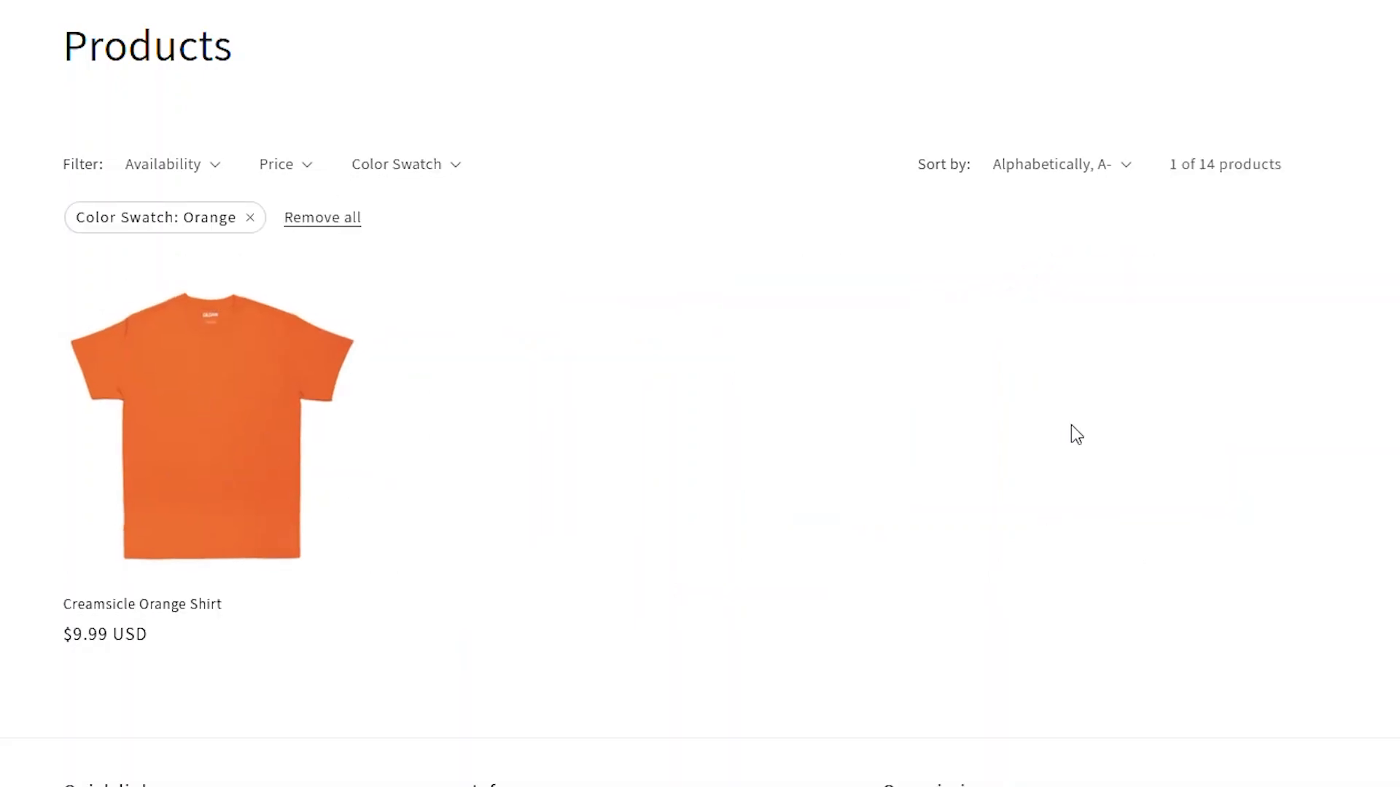
{"action": "left_click", "coordinate": [412, 169]}
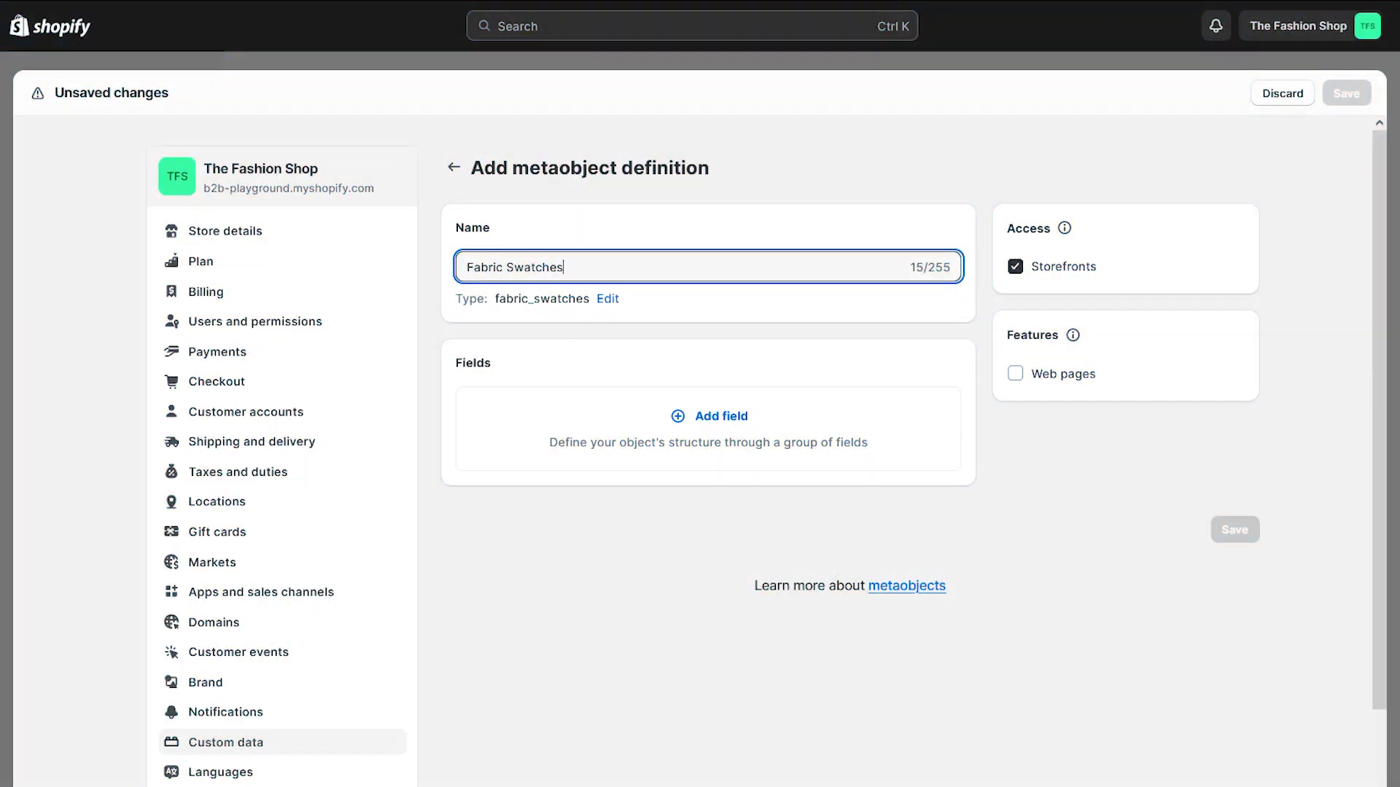
Add a one-value single line text field called Name with the description "name of the fabric" to the Fabric Swatches metaobject definition.
{"action": "left_click", "coordinate": [713, 413]}
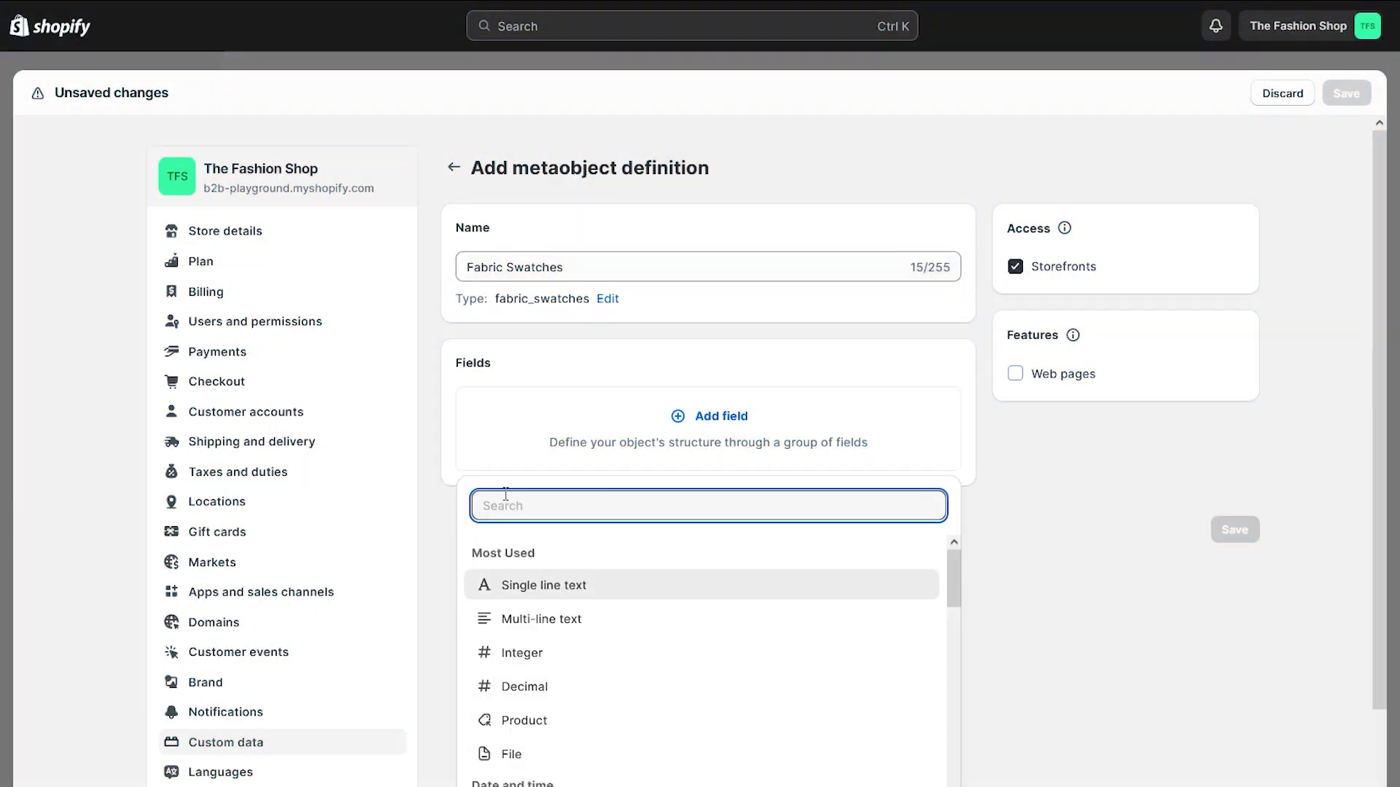
{"action": "left_click", "coordinate": [549, 592]}
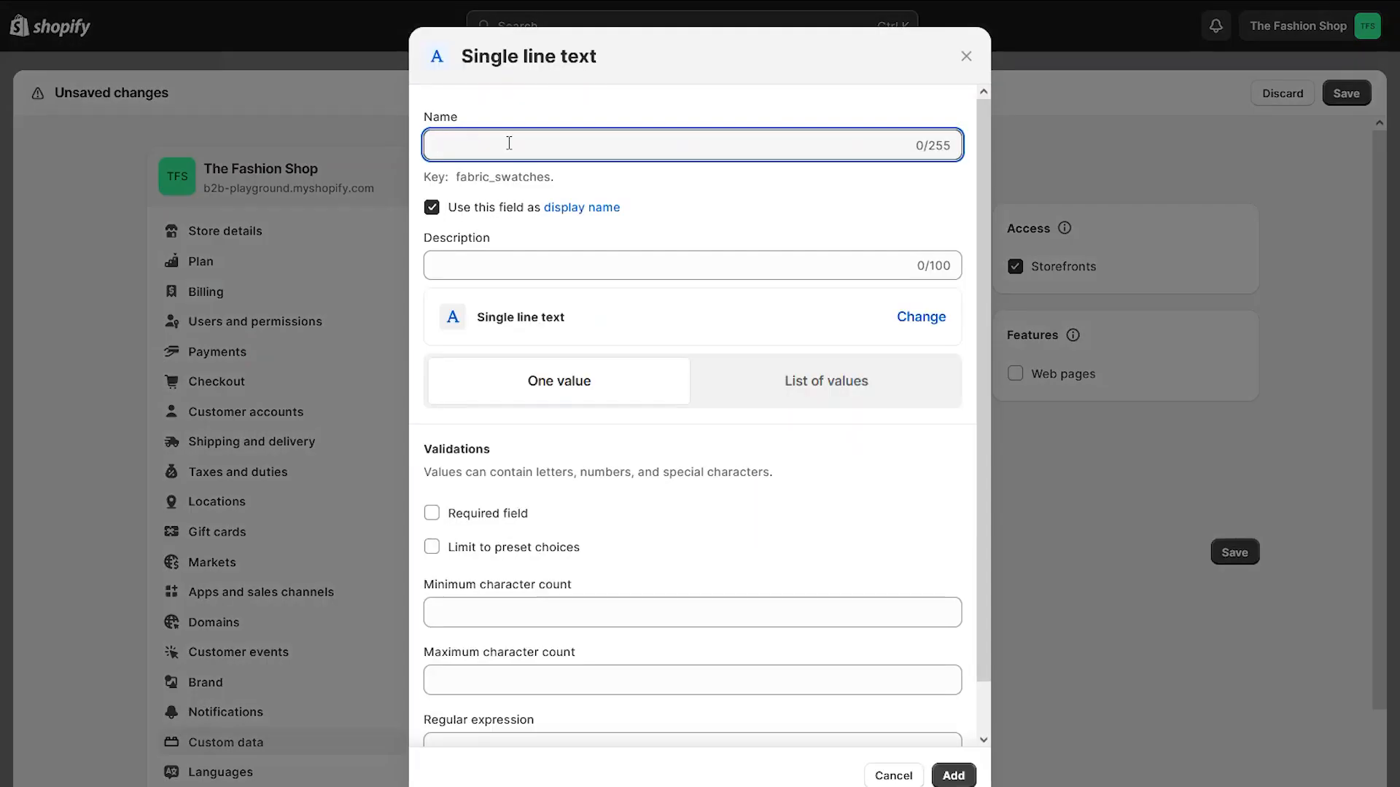
{"action": "type", "text": "Name"}
{"action": "key", "text": "Tab"}
{"action": "type", "text": "name of the"}
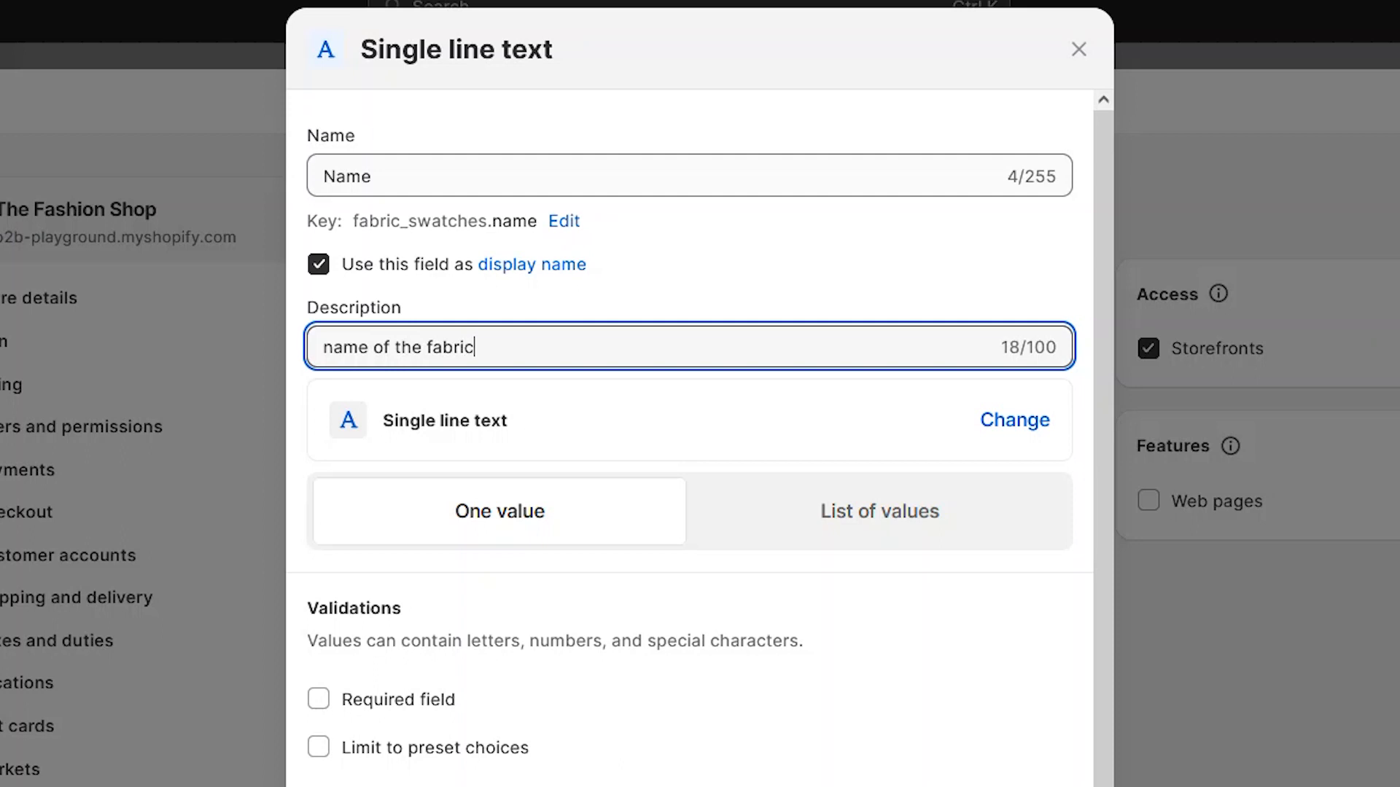
{"action": "left_click", "coordinate": [414, 514]}
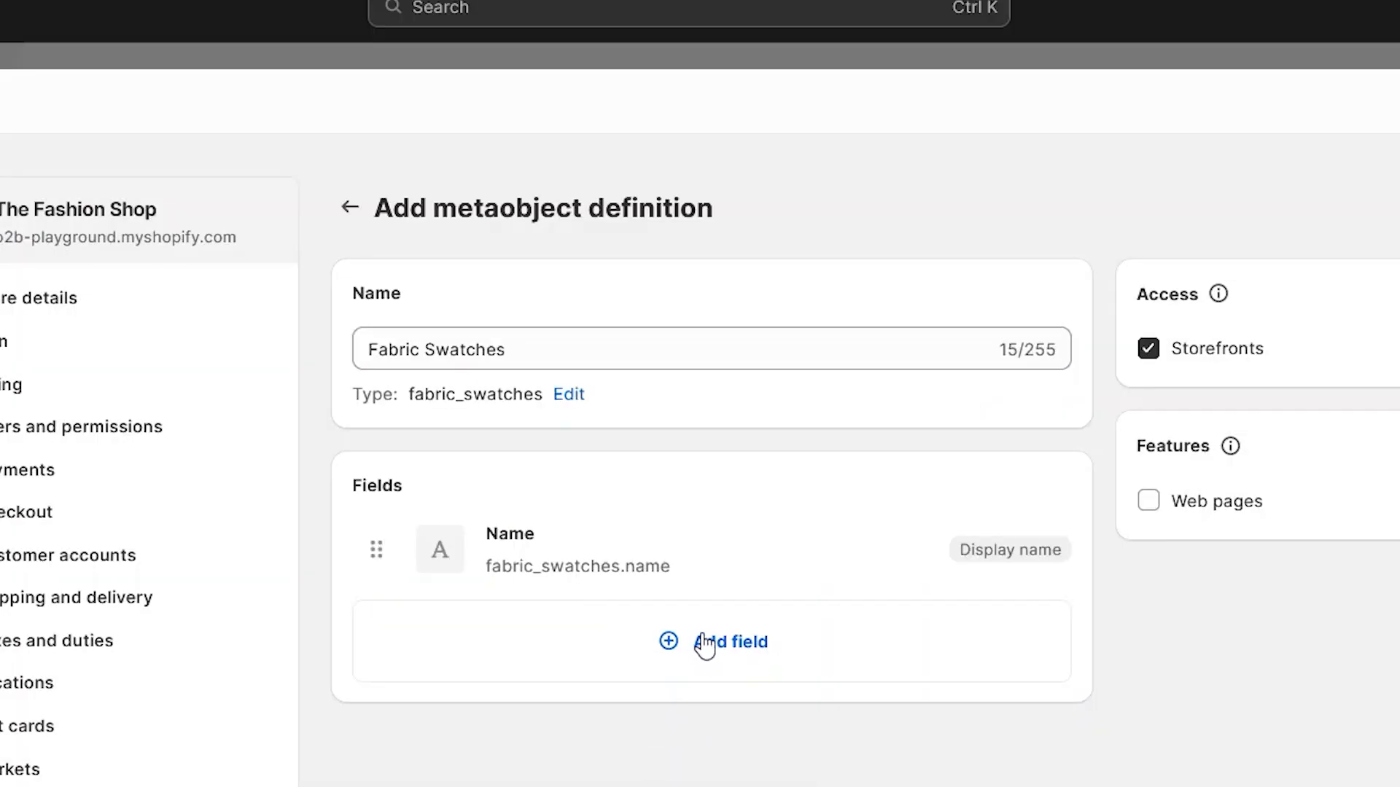
Add a one-file File field named Fabric Swatch with the description "Image of the fabric" to the metaobject definition.
{"action": "left_click", "coordinate": [728, 653]}
{"action": "scroll", "coordinate": [547, 460], "scroll_direction": "down", "scroll_amount": 10}
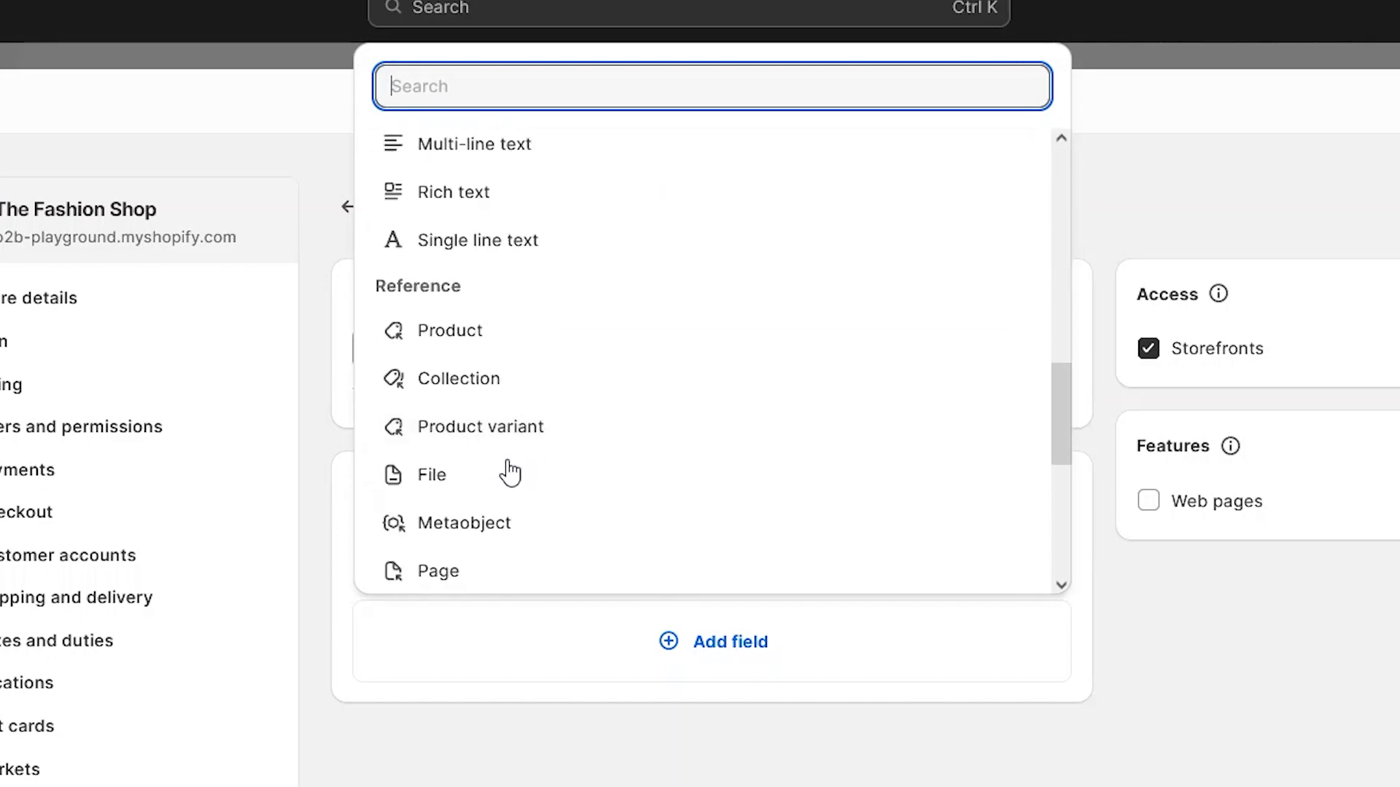
{"action": "left_click", "coordinate": [460, 487]}
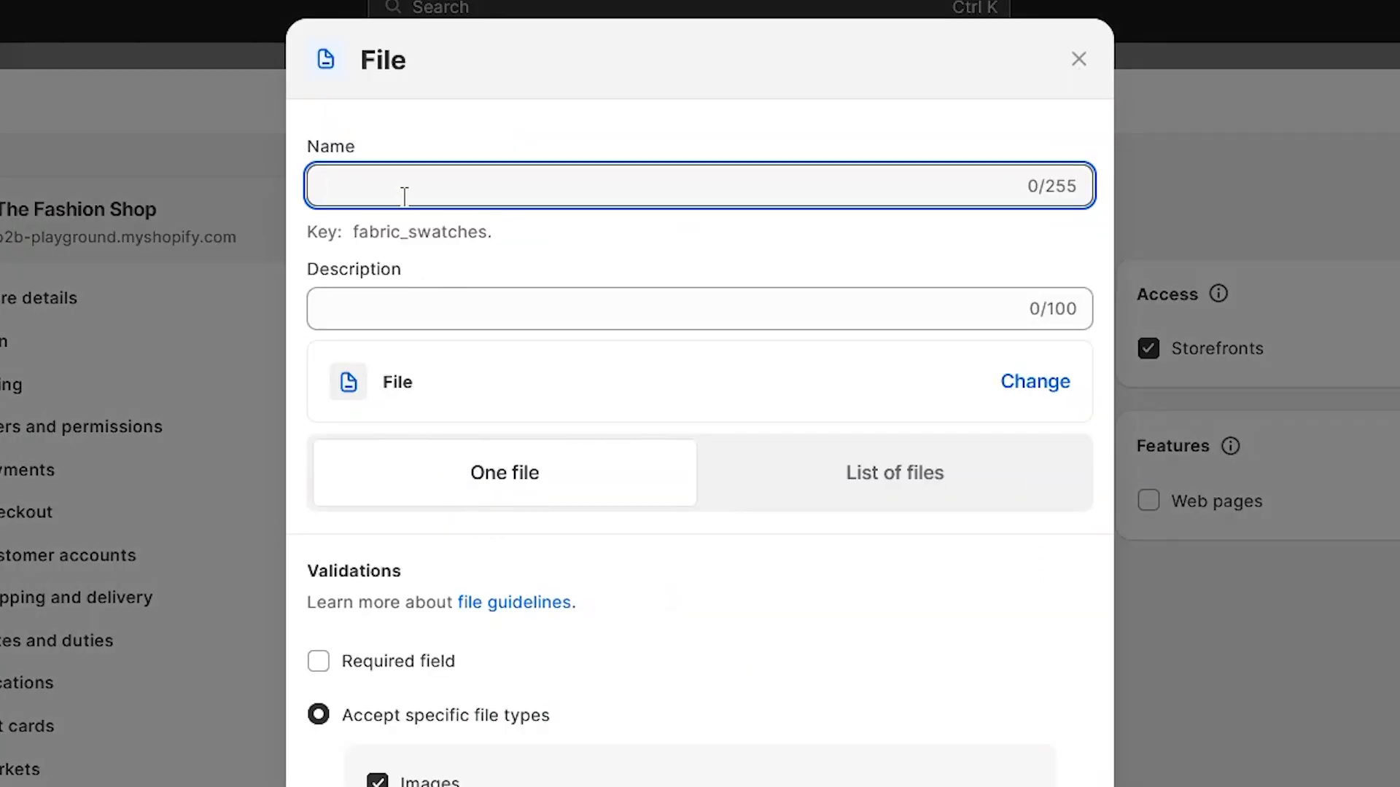
{"action": "type", "text": "Fab"}
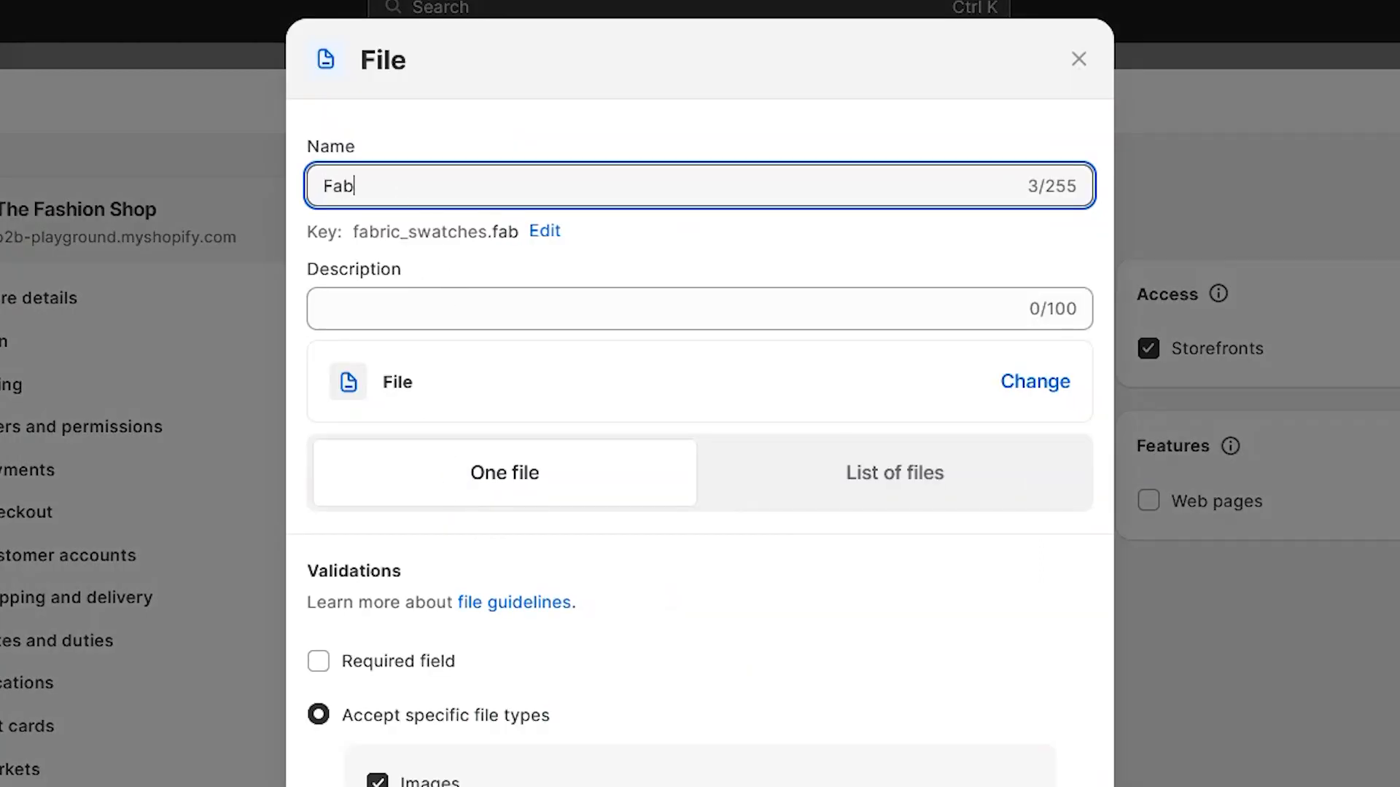
{"action": "type", "text": "ric Swatch"}
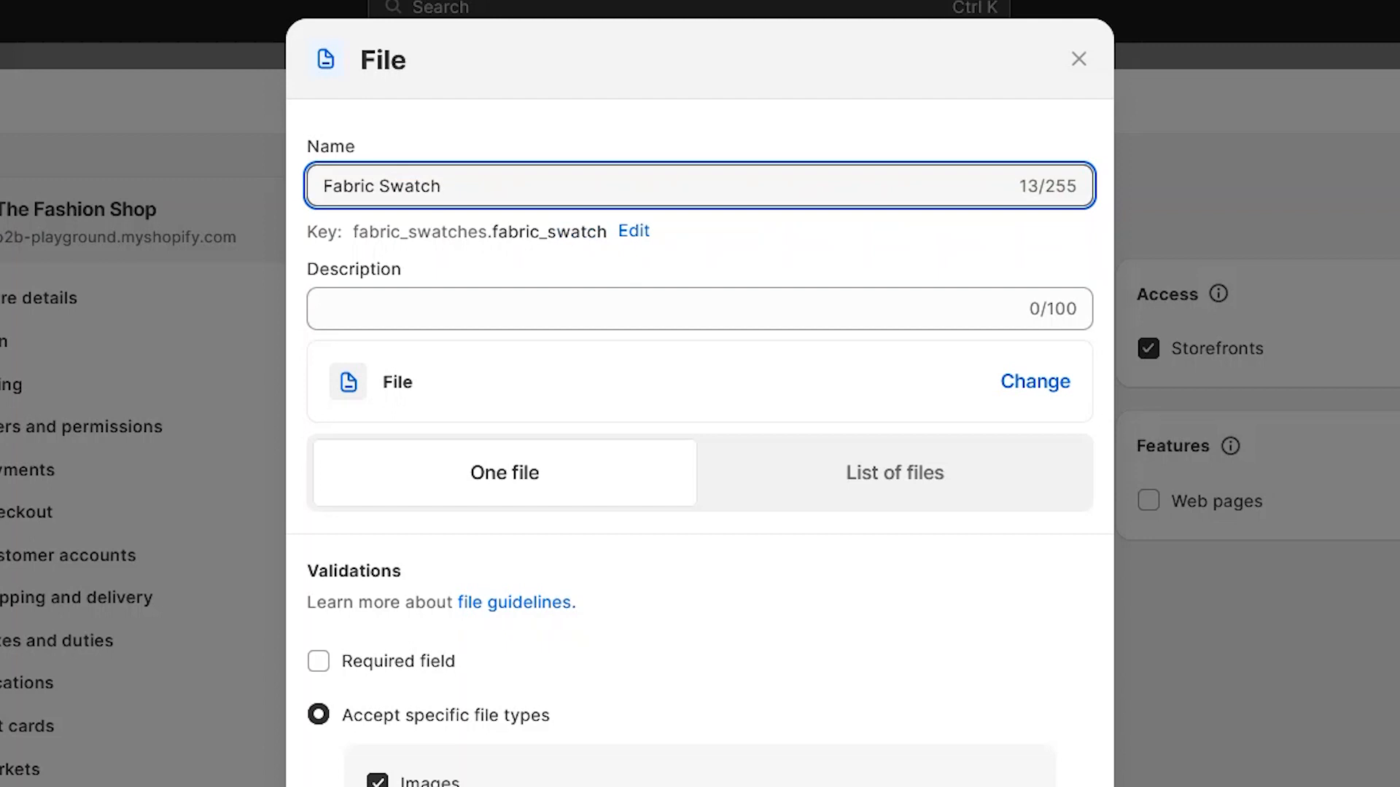
{"action": "left_click", "coordinate": [388, 315]}
{"action": "type", "text": "Image of the fabric"}
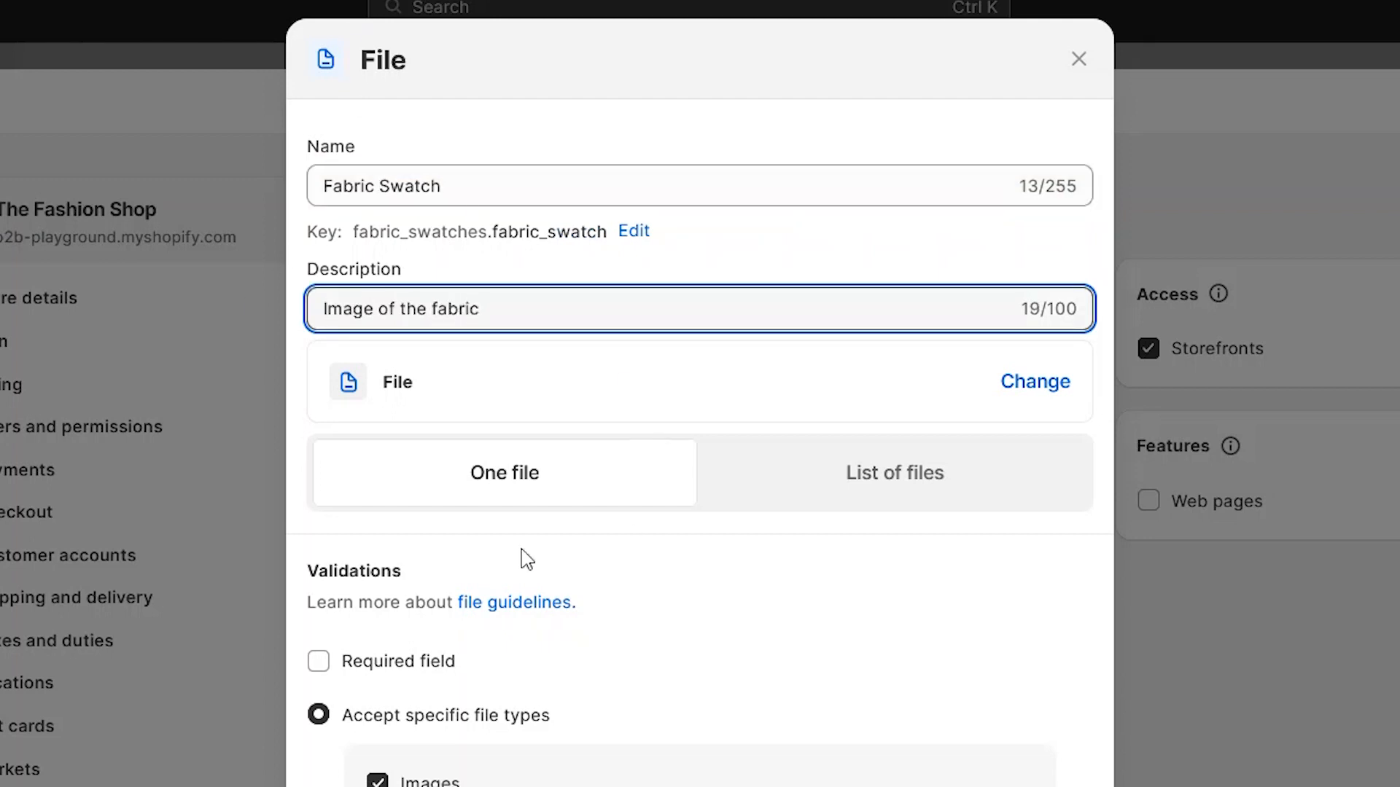
{"action": "left_click", "coordinate": [527, 560]}
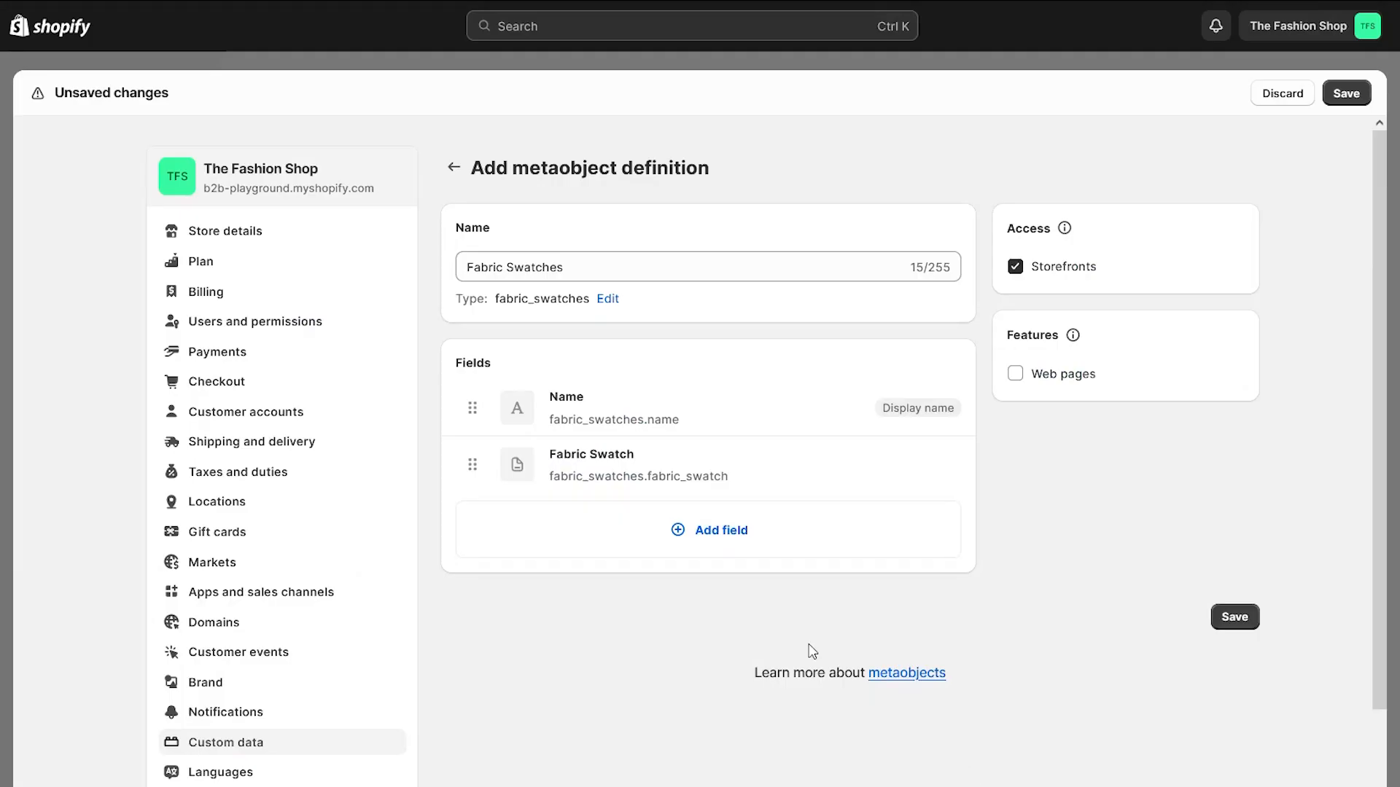
Add a Color field named "Color preview" with the description "Preview of the color", and save the Fabric Swatches definition.
{"action": "left_click", "coordinate": [719, 537]}
{"action": "scroll", "coordinate": [675, 422], "scroll_direction": "down", "scroll_amount": 5}
{"action": "scroll", "coordinate": [678, 423], "scroll_direction": "down", "scroll_amount": 2}
{"action": "left_click", "coordinate": [528, 410]}
{"action": "type", "text": "Col"}
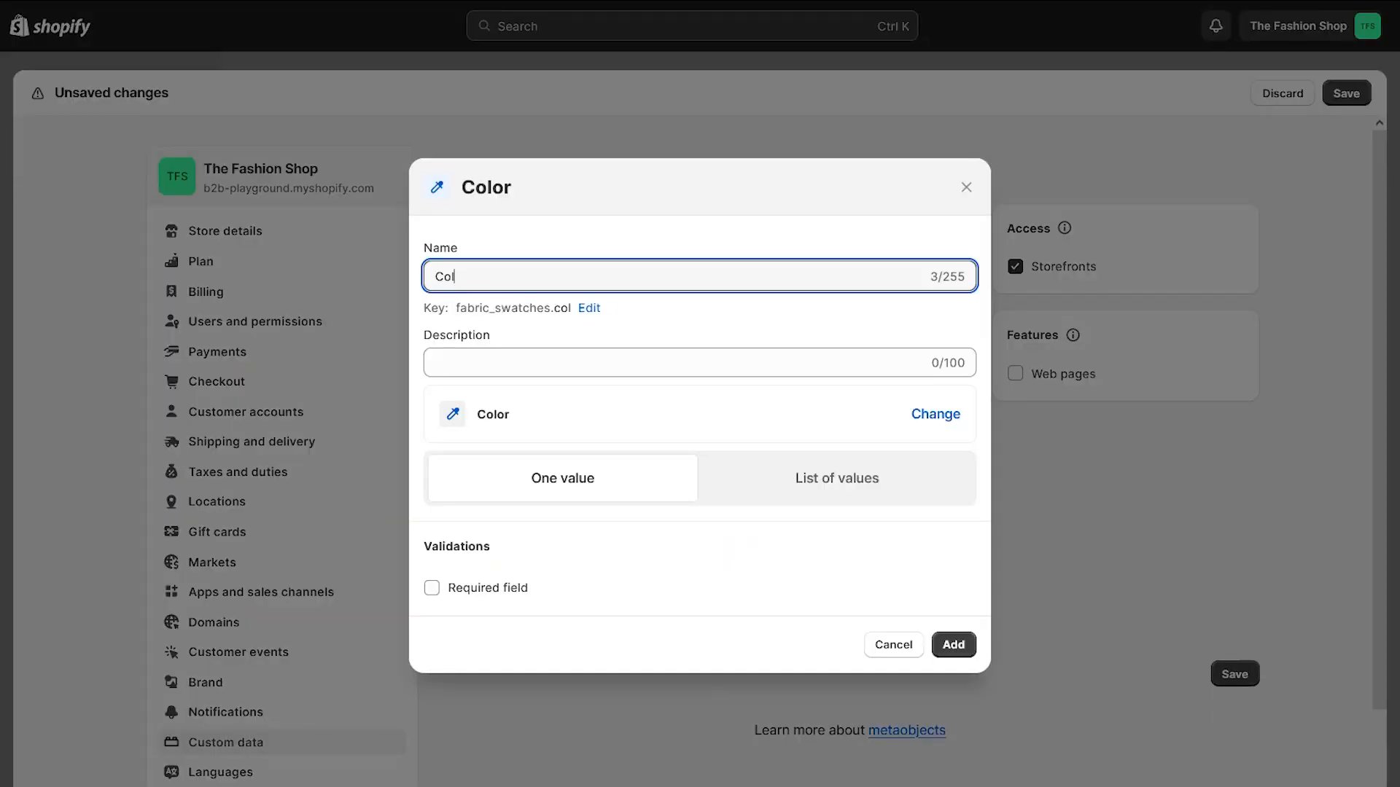
{"action": "type", "text": "or prevoi"}
{"action": "key", "text": "BackSpace"}
{"action": "type", "text": "iew"}
{"action": "key", "text": "Tab"}
{"action": "key", "text": "Tab"}
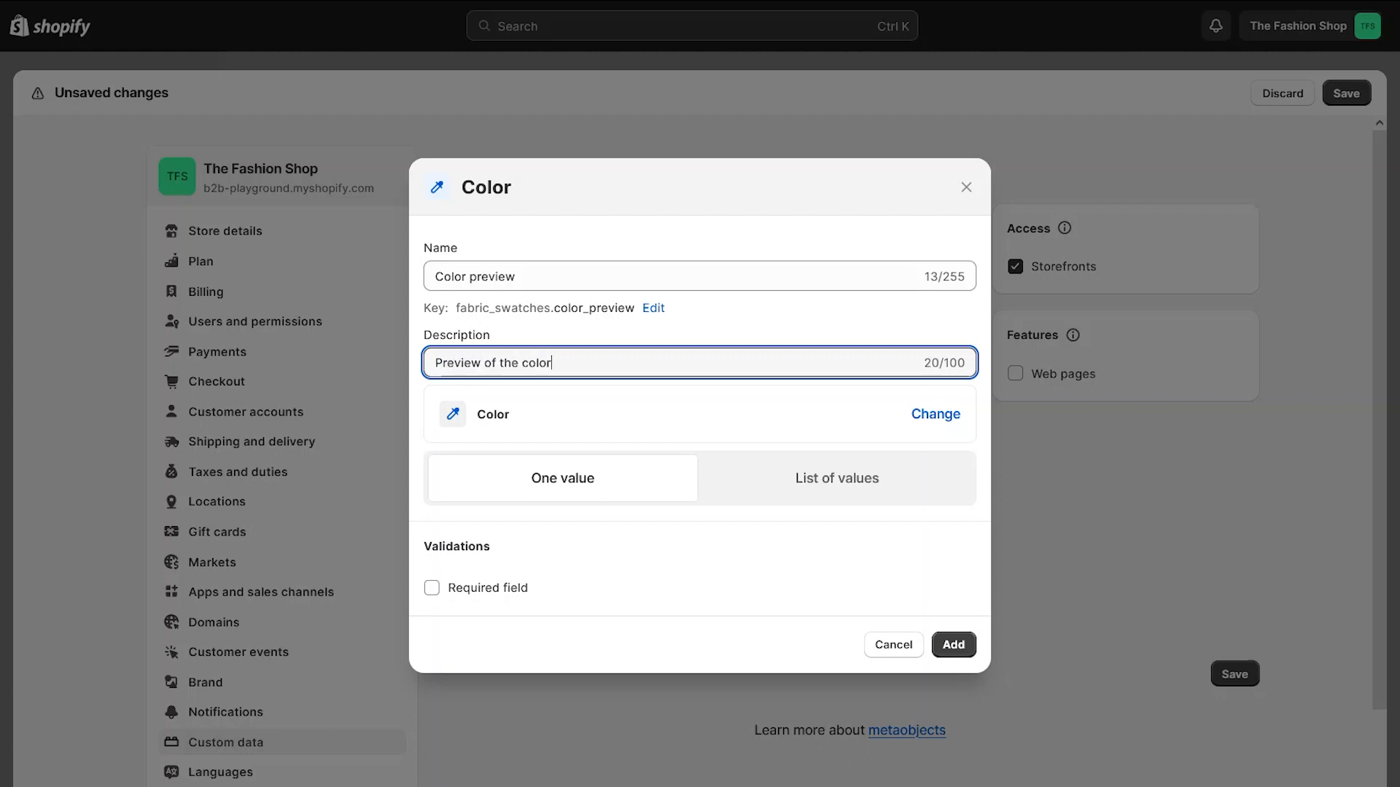
{"action": "left_click", "coordinate": [960, 647]}
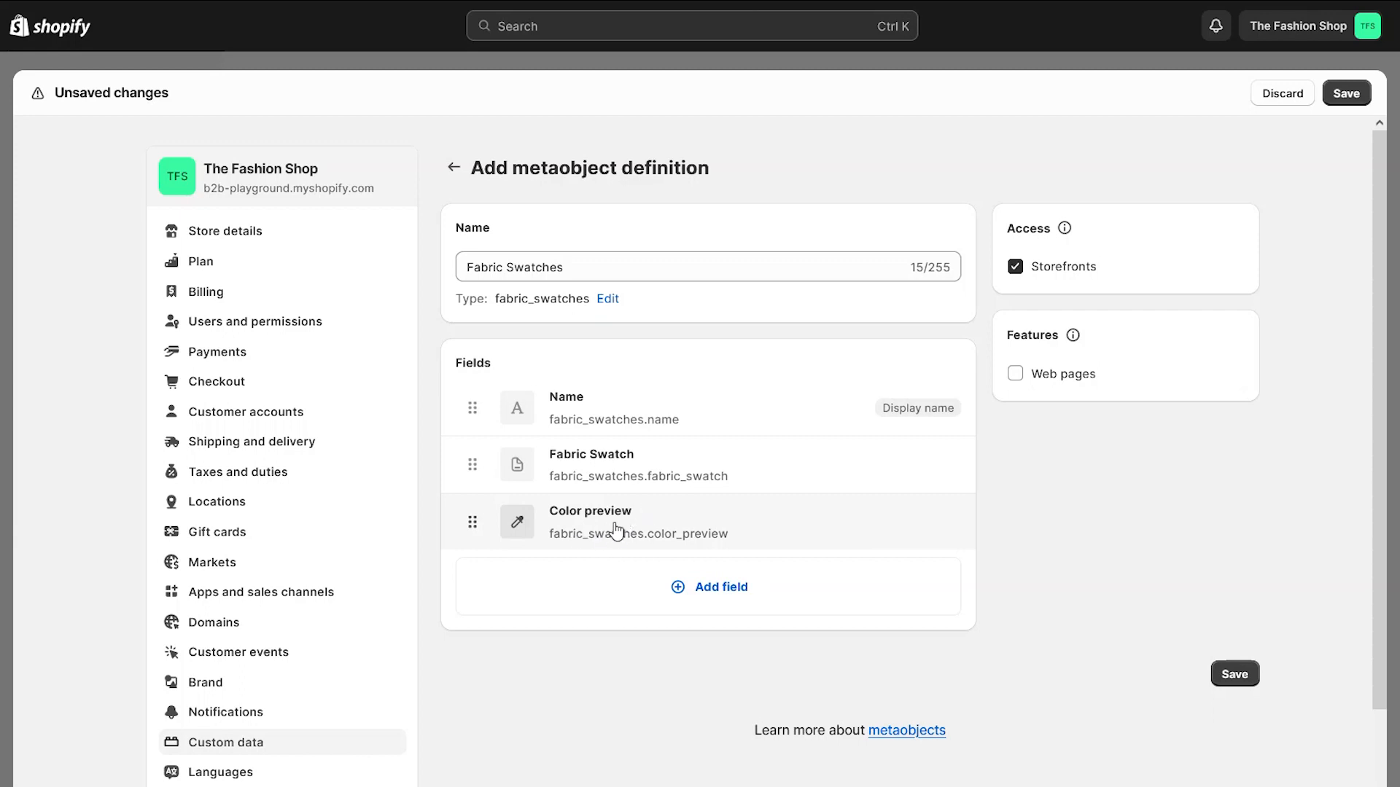
{"action": "left_click", "coordinate": [1236, 675]}
Start a new variant metafield definition and name it Fabric Swatch.
{"action": "left_click", "coordinate": [594, 382]}
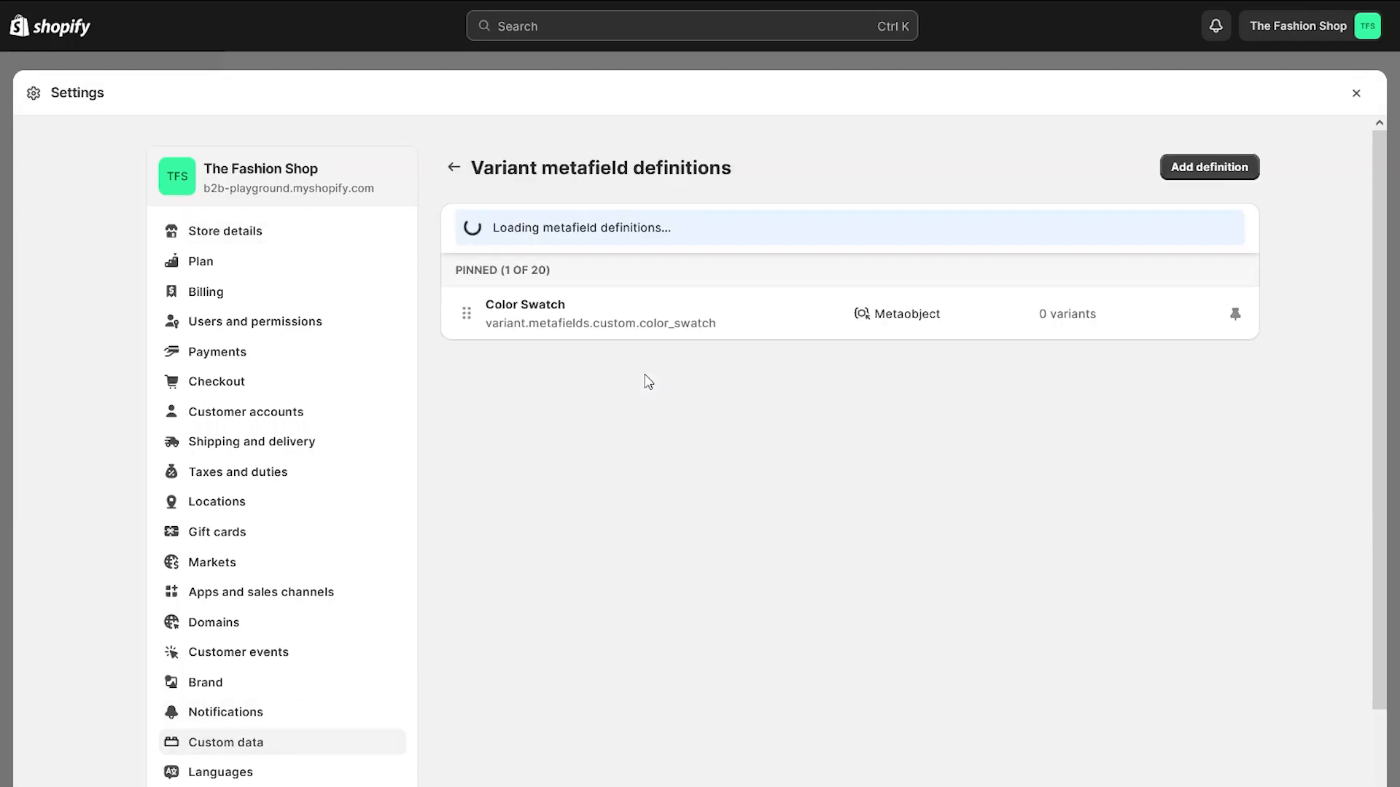
{"action": "left_click", "coordinate": [1196, 167]}
{"action": "left_click", "coordinate": [515, 249]}
{"action": "type", "text": "Fabric Swatch"}
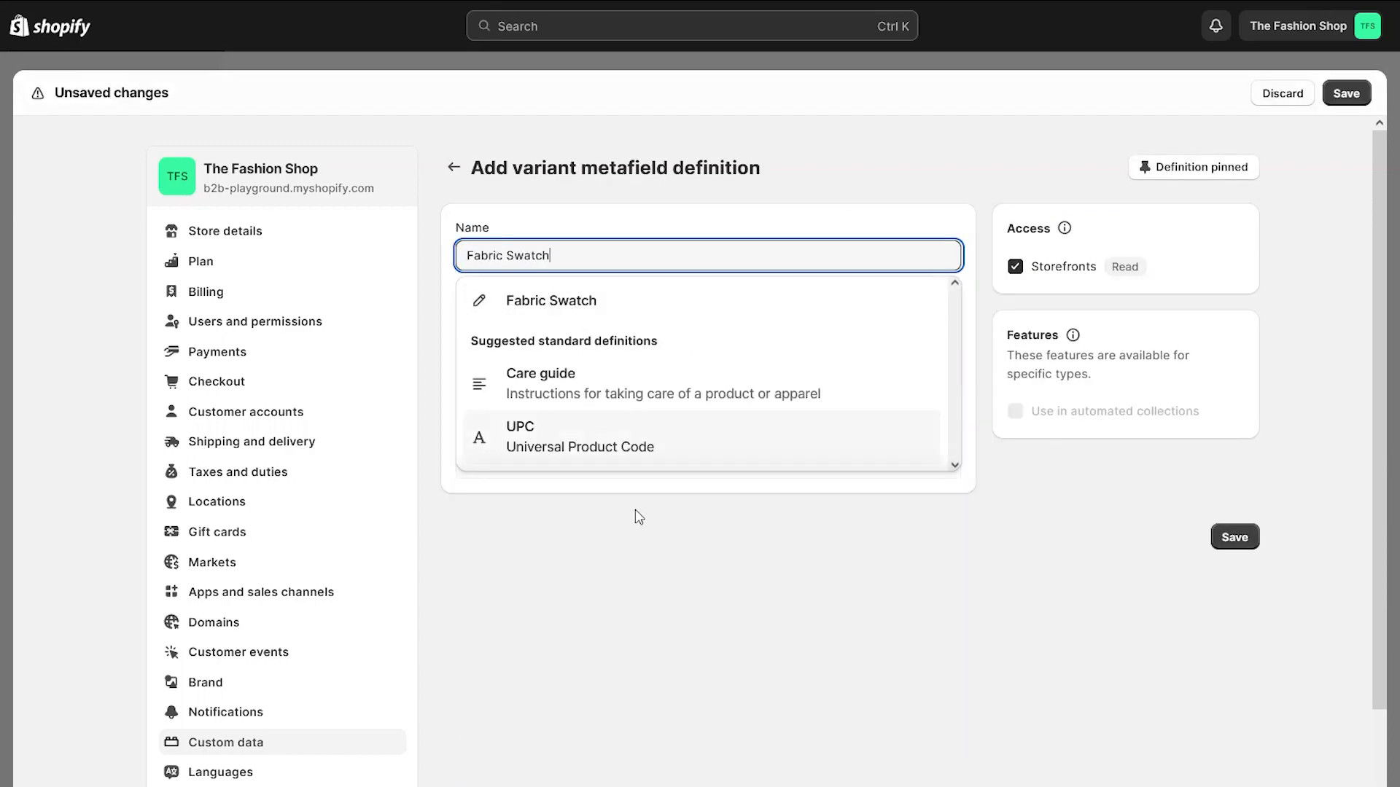
{"action": "left_click", "coordinate": [642, 300]}
Set the Fabric Swatch metafield's type to Metaobject, reference the Fabric Swatches definition, and save it.
{"action": "scroll", "coordinate": [670, 383], "scroll_direction": "down", "scroll_amount": 6}
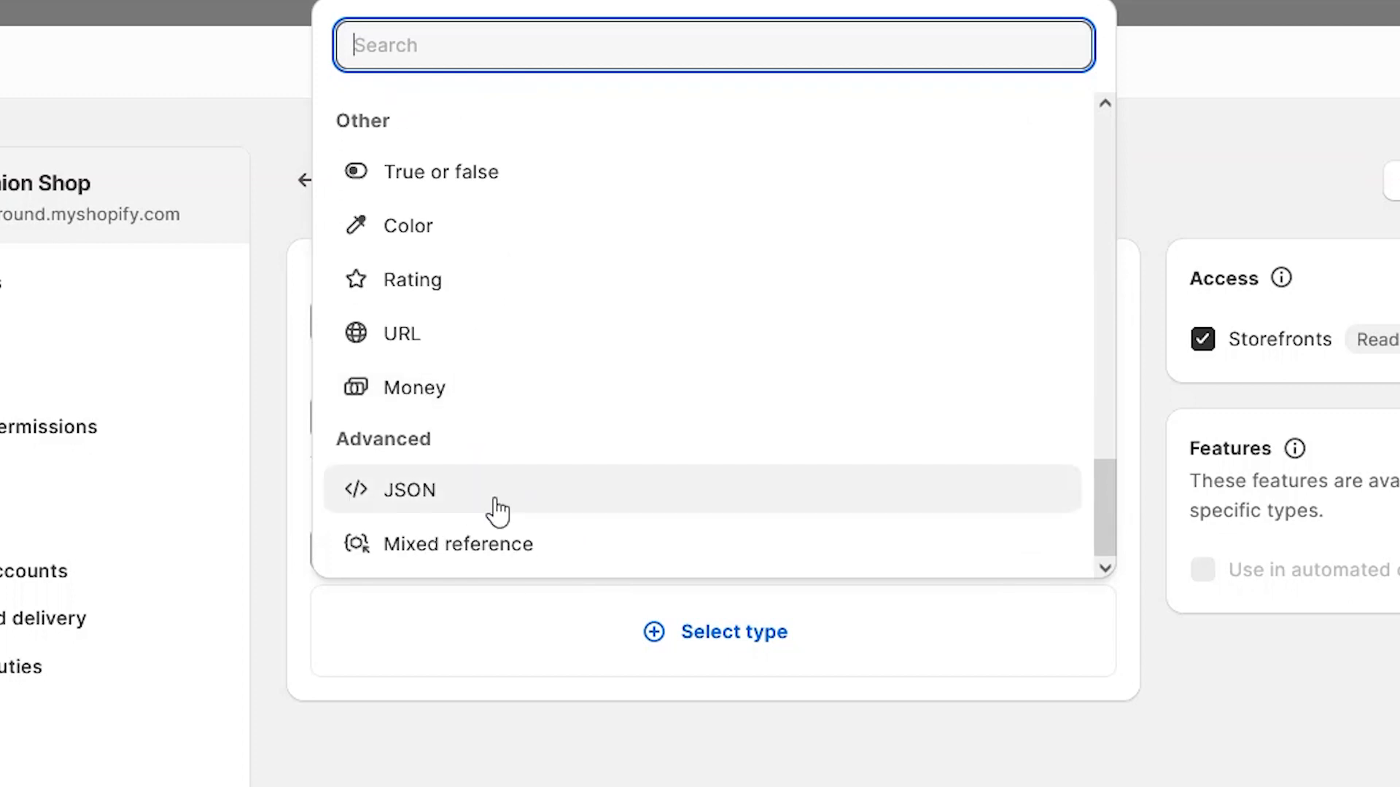
{"action": "scroll", "coordinate": [498, 513], "scroll_direction": "up", "scroll_amount": 5}
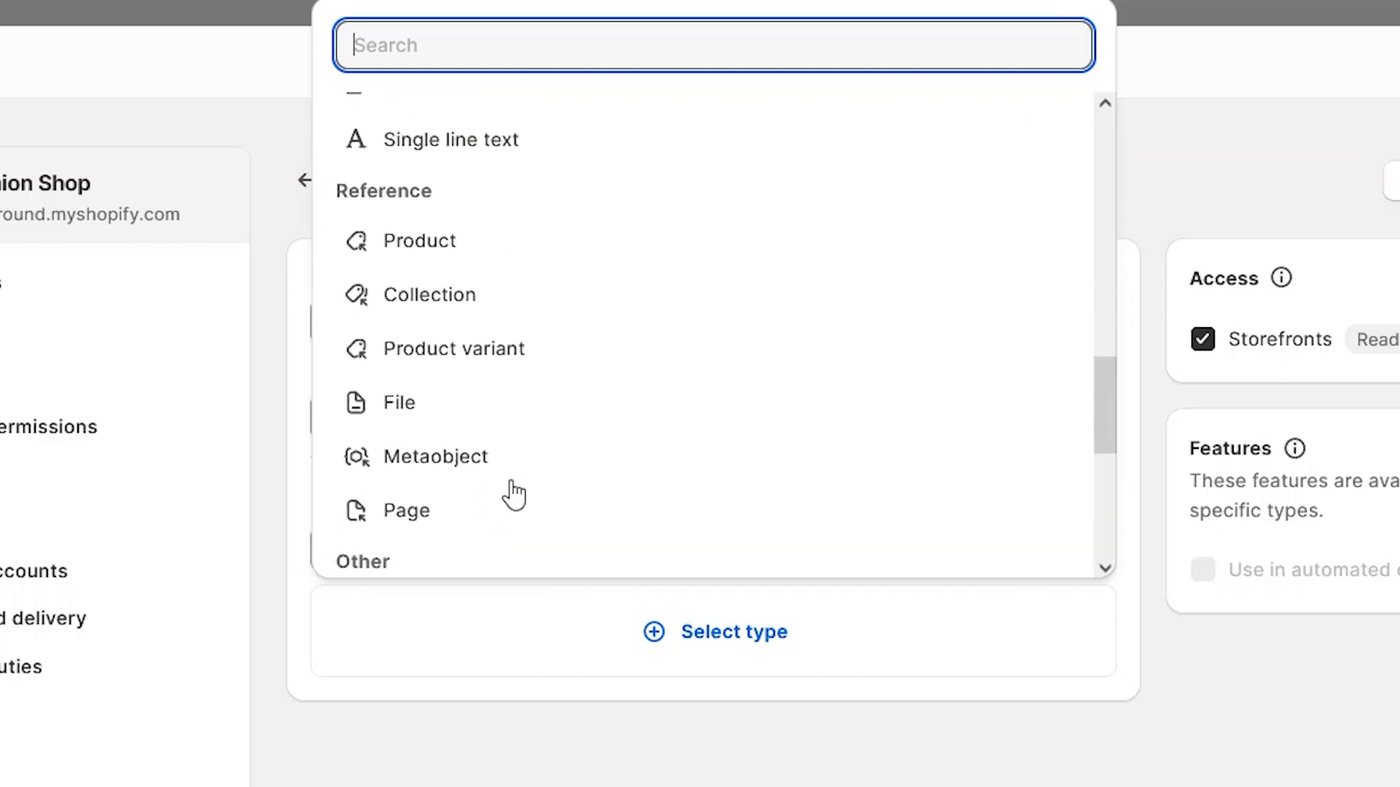
{"action": "left_click", "coordinate": [510, 467]}
{"action": "left_click", "coordinate": [503, 754]}
{"action": "left_click", "coordinate": [481, 733]}
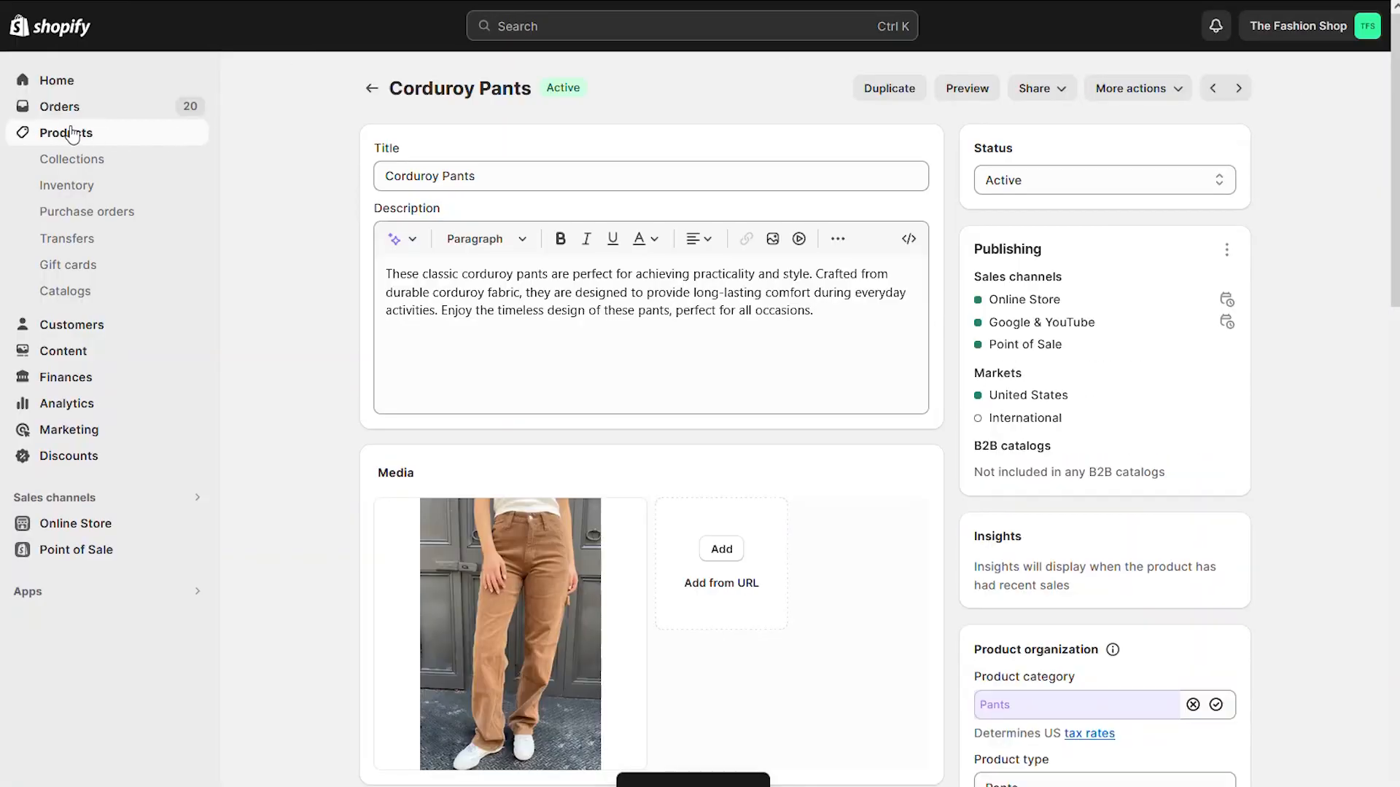
Open the Corduroy Pants product and start a new entry for its Fabric Swatch variant metafield.
{"action": "left_click", "coordinate": [69, 133]}
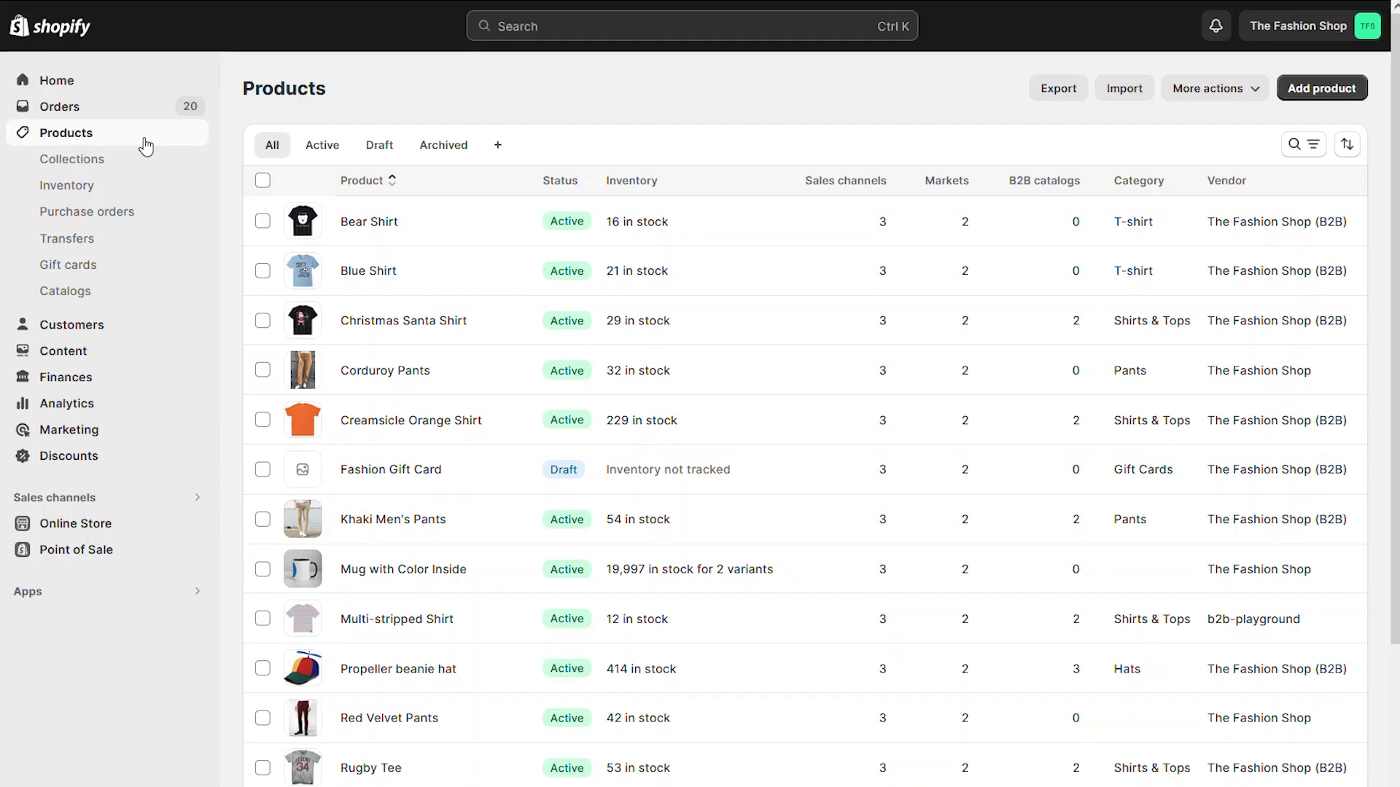
{"action": "left_click", "coordinate": [375, 370]}
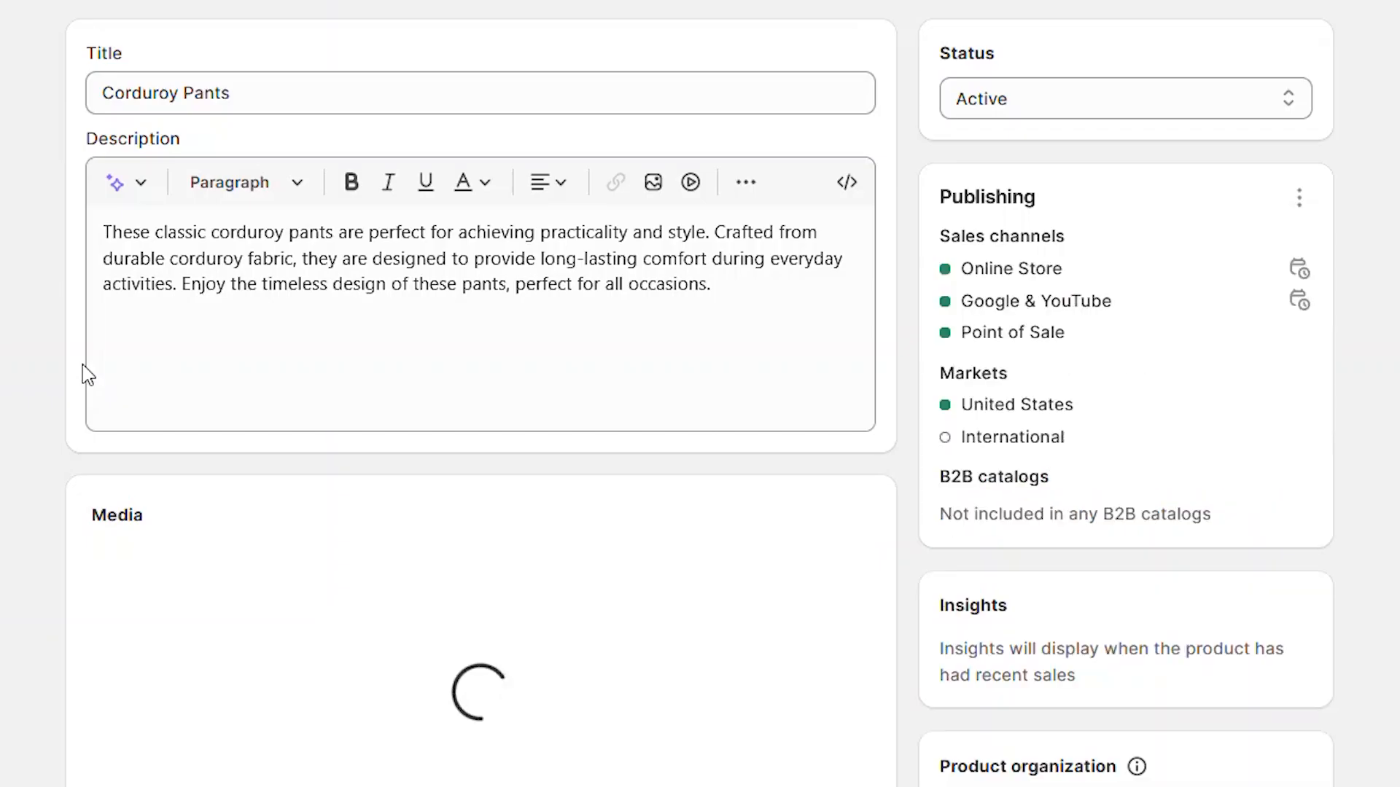
{"action": "scroll", "coordinate": [87, 375], "scroll_direction": "down", "scroll_amount": 15}
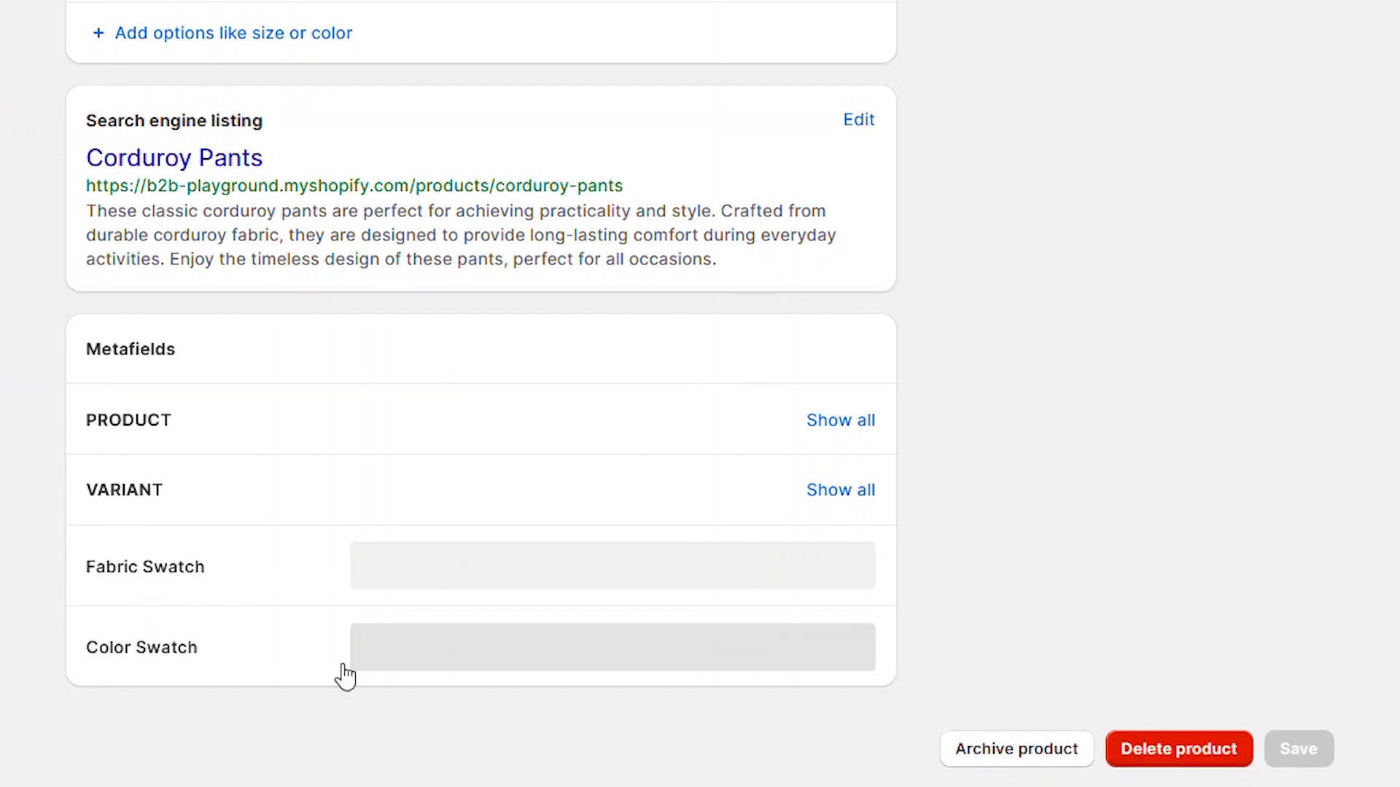
{"action": "left_click", "coordinate": [410, 581]}
{"action": "left_click", "coordinate": [427, 581]}
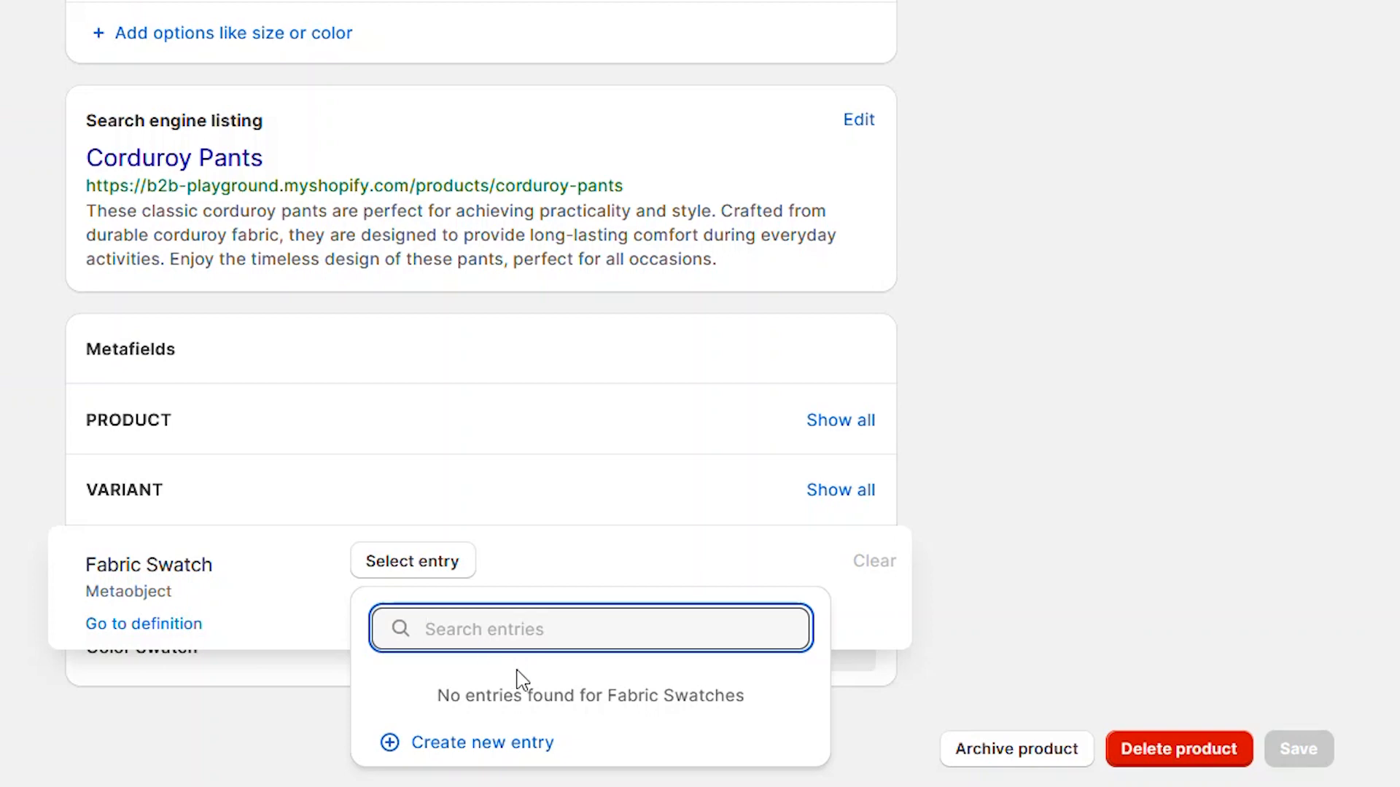
{"action": "left_click", "coordinate": [510, 748]}
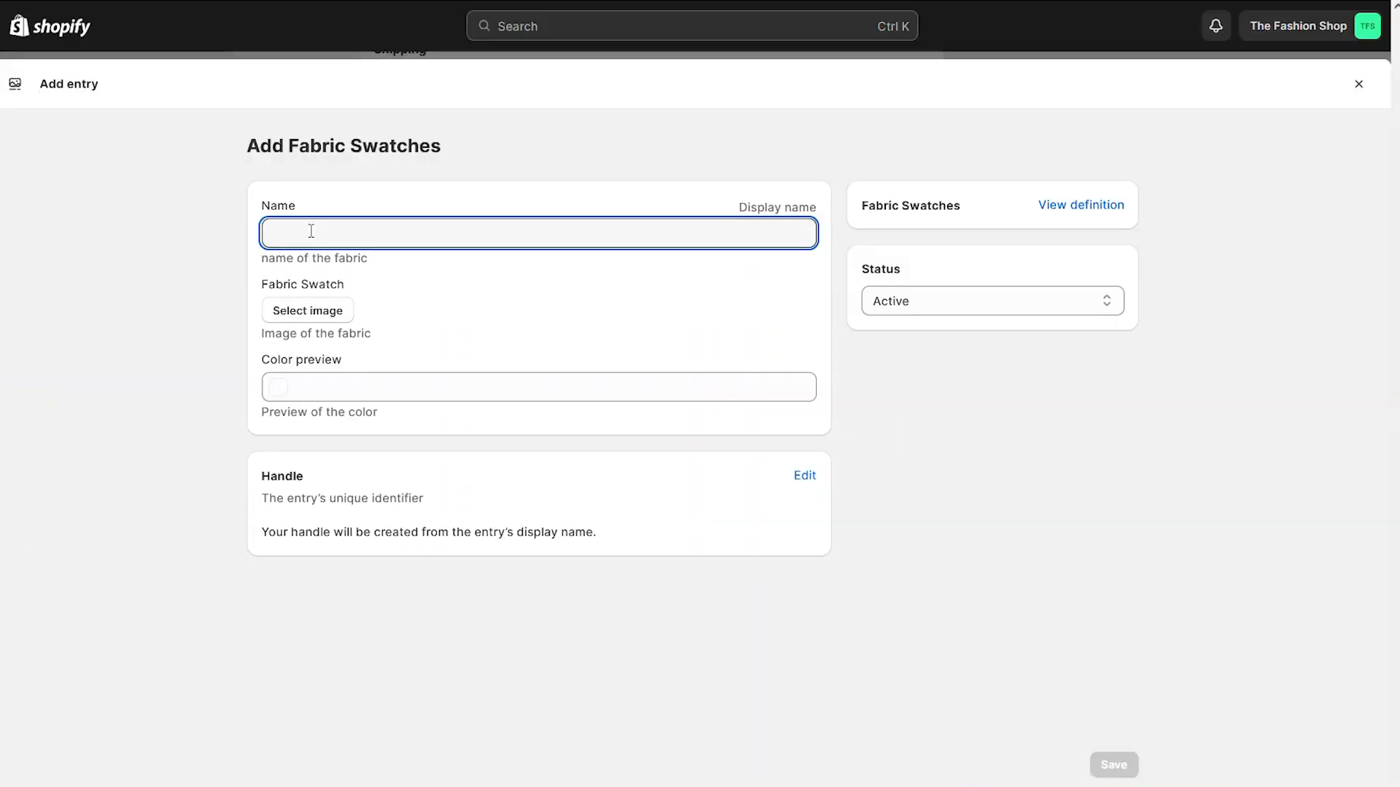
Name the fabric swatch entry Corduroy and upload coruroy.jpg from the Swatches folder as its image.
{"action": "type", "text": "Corduroy"}
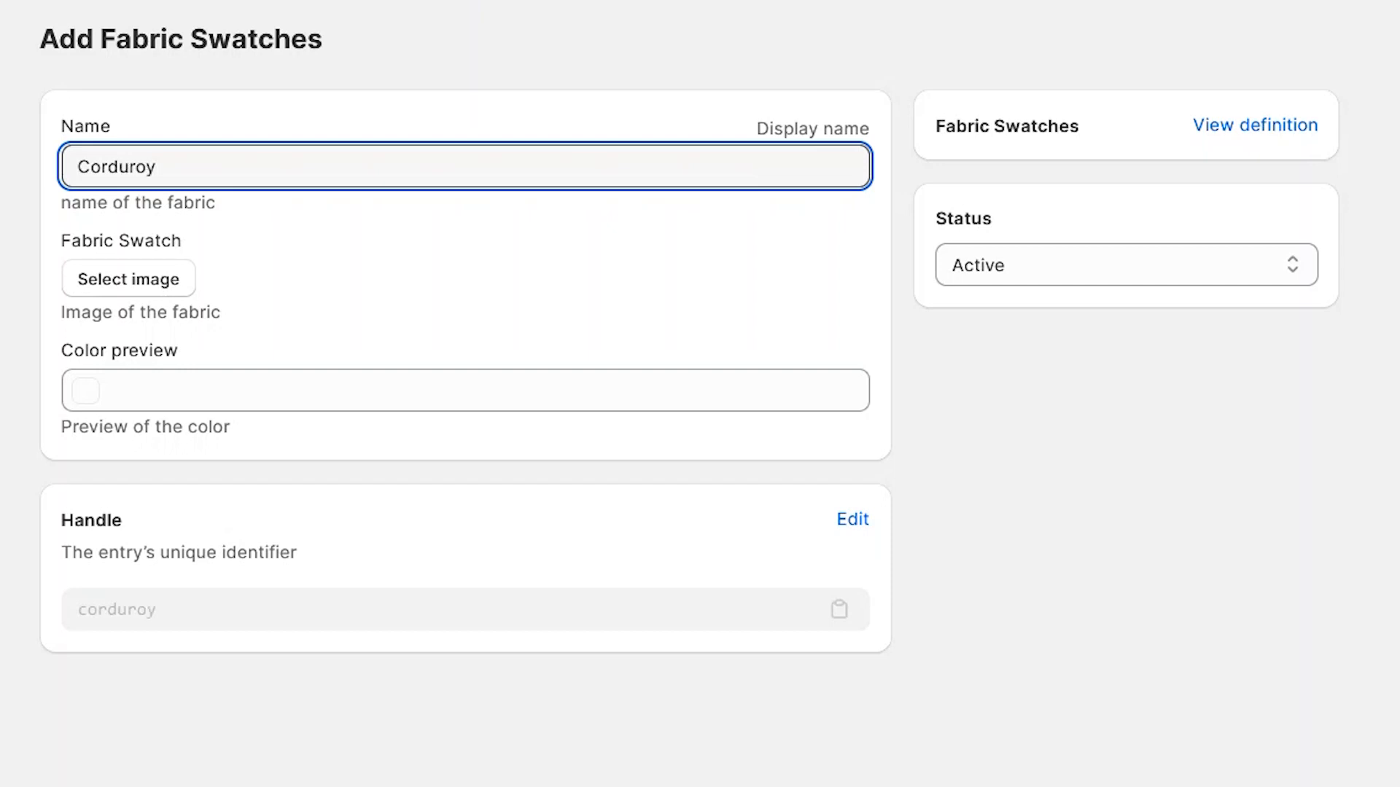
{"action": "left_click", "coordinate": [170, 282]}
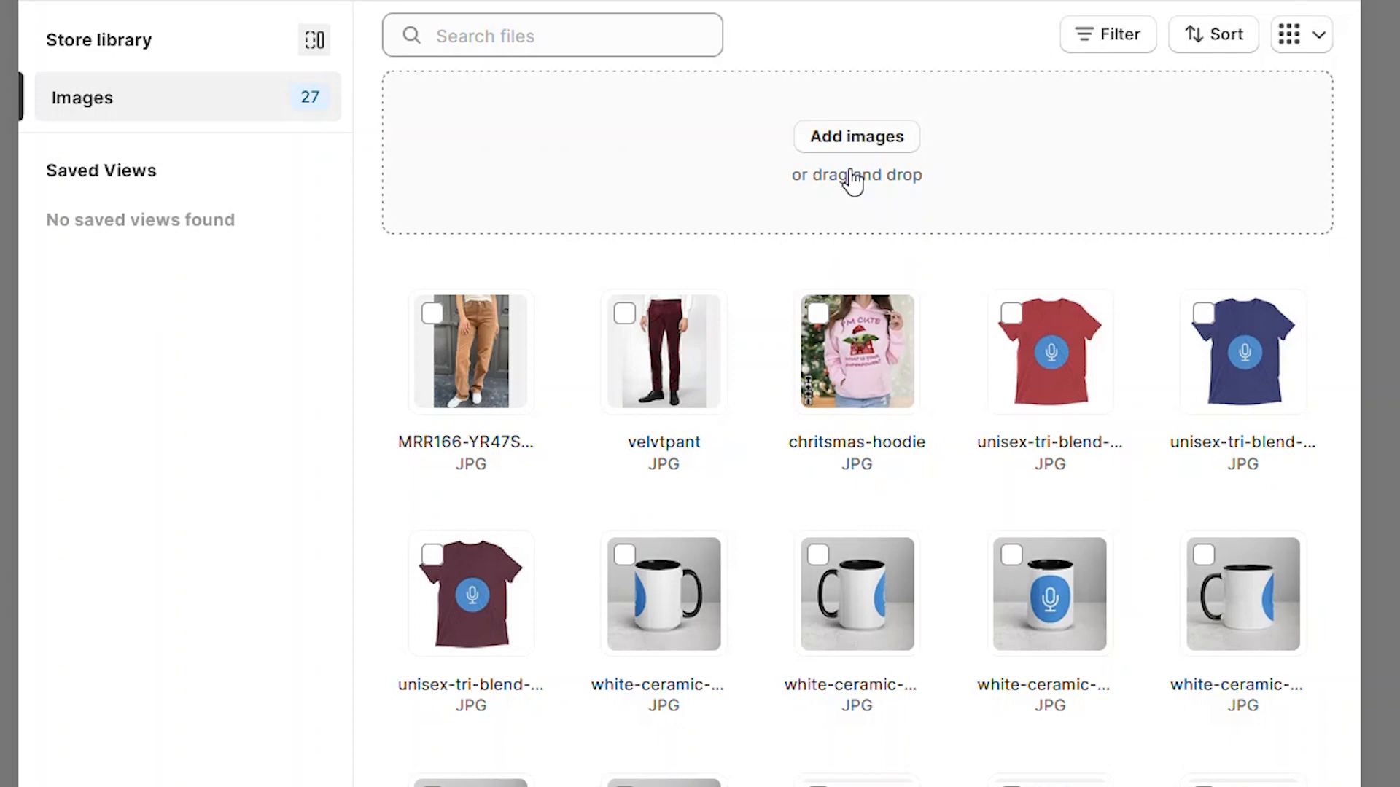
{"action": "left_click", "coordinate": [874, 148]}
{"action": "double_click", "coordinate": [364, 196]}
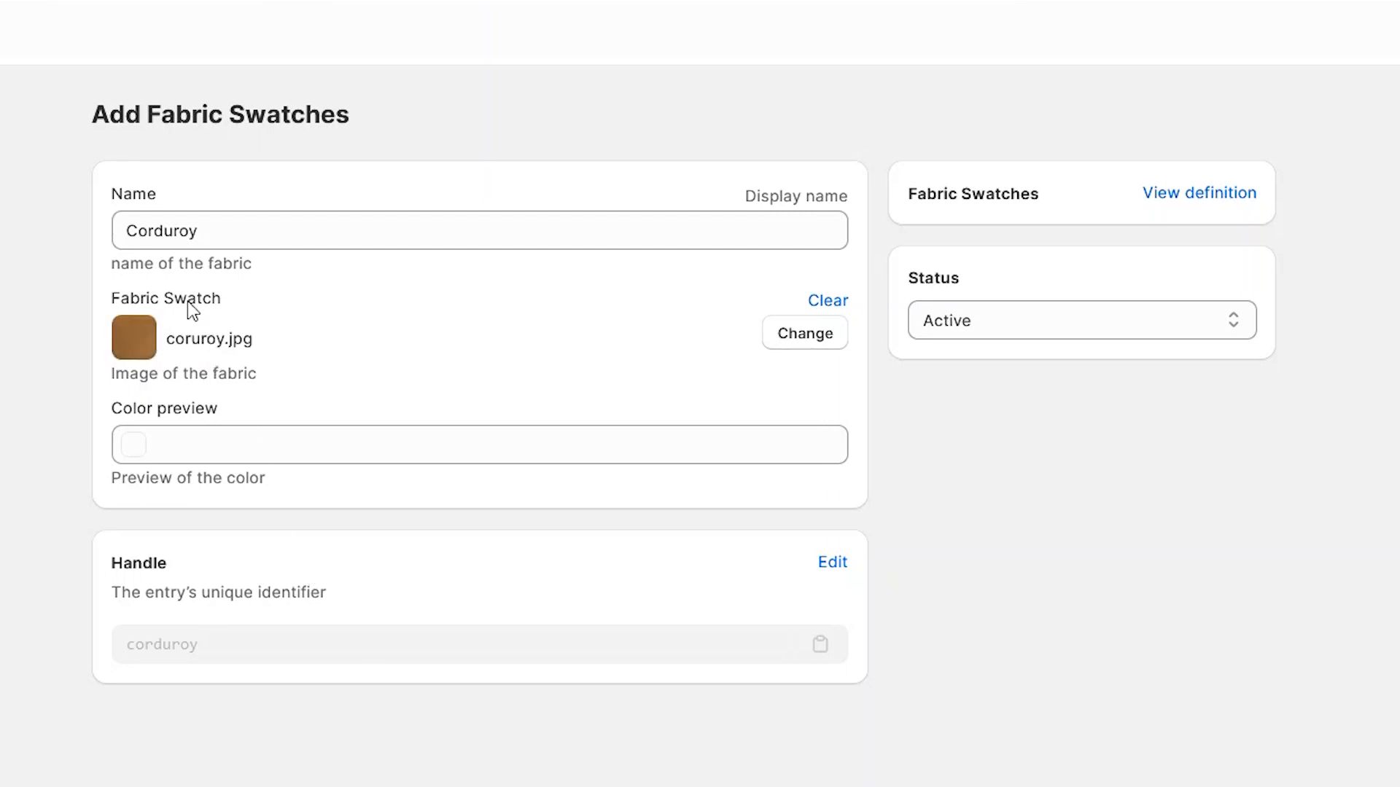
Set the Corduroy entry's Color preview to #A26F16, then save the entry and the Corduroy Pants product.
{"action": "left_click", "coordinate": [206, 444]}
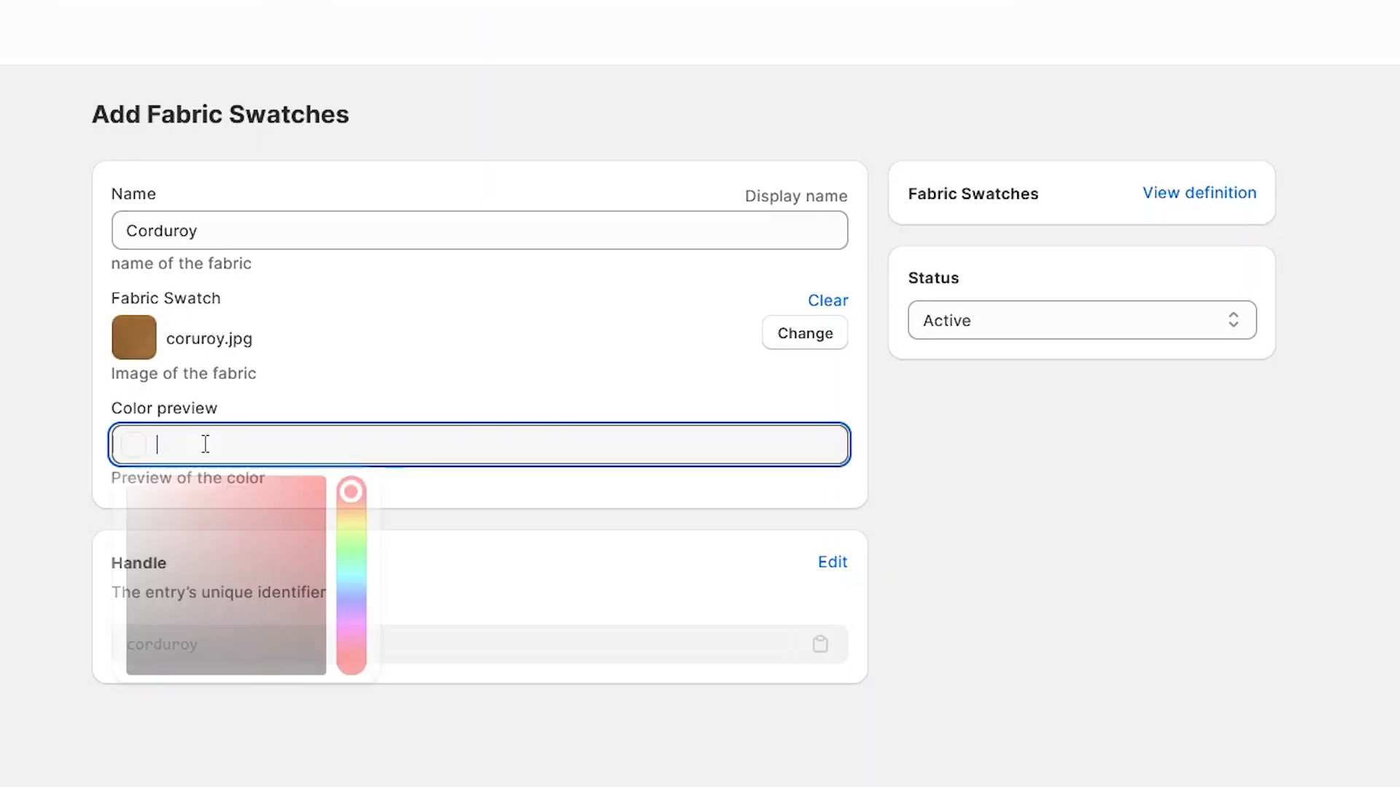
{"action": "left_click_drag", "start_coordinate": [354, 502], "coordinate": [298, 554]}
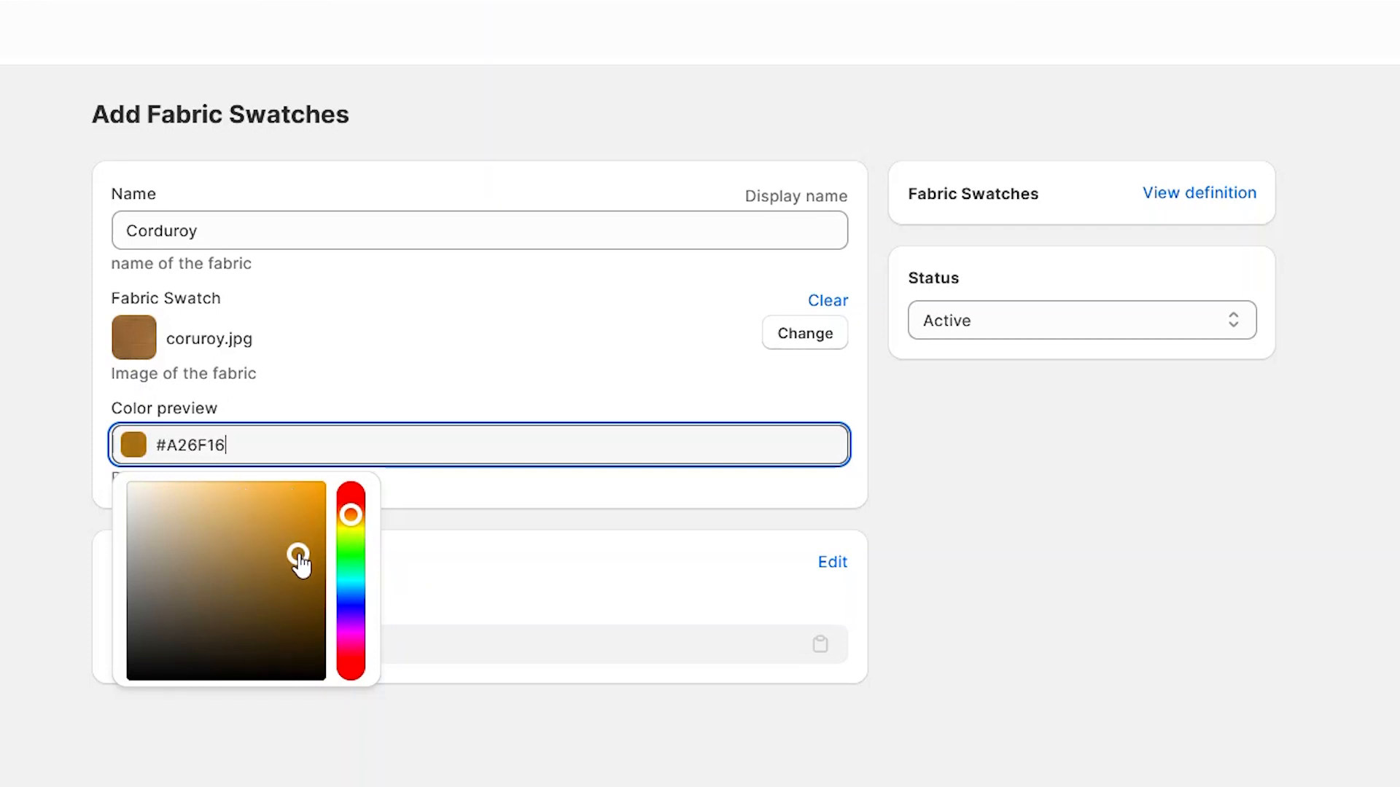
{"action": "left_click", "coordinate": [408, 766]}
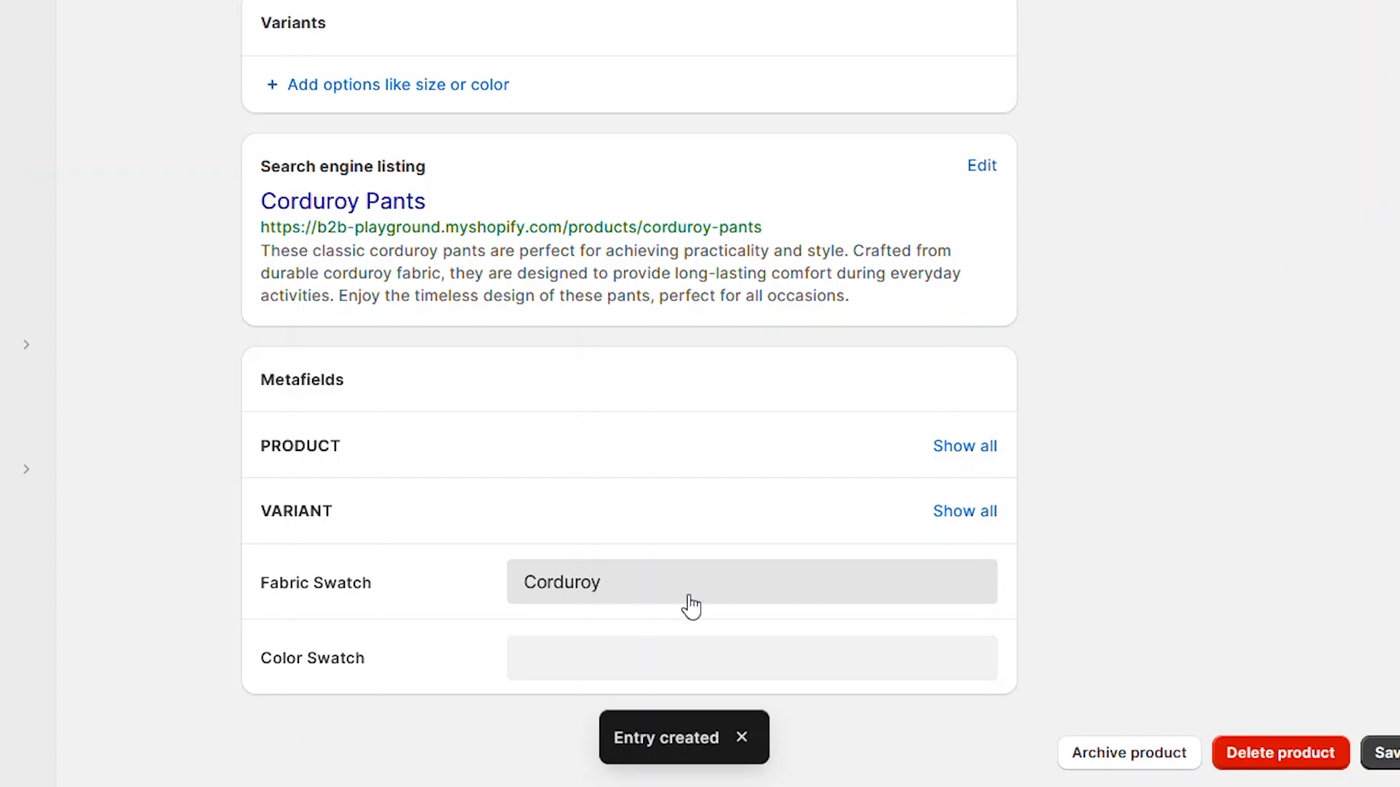
{"action": "left_click", "coordinate": [1386, 758]}
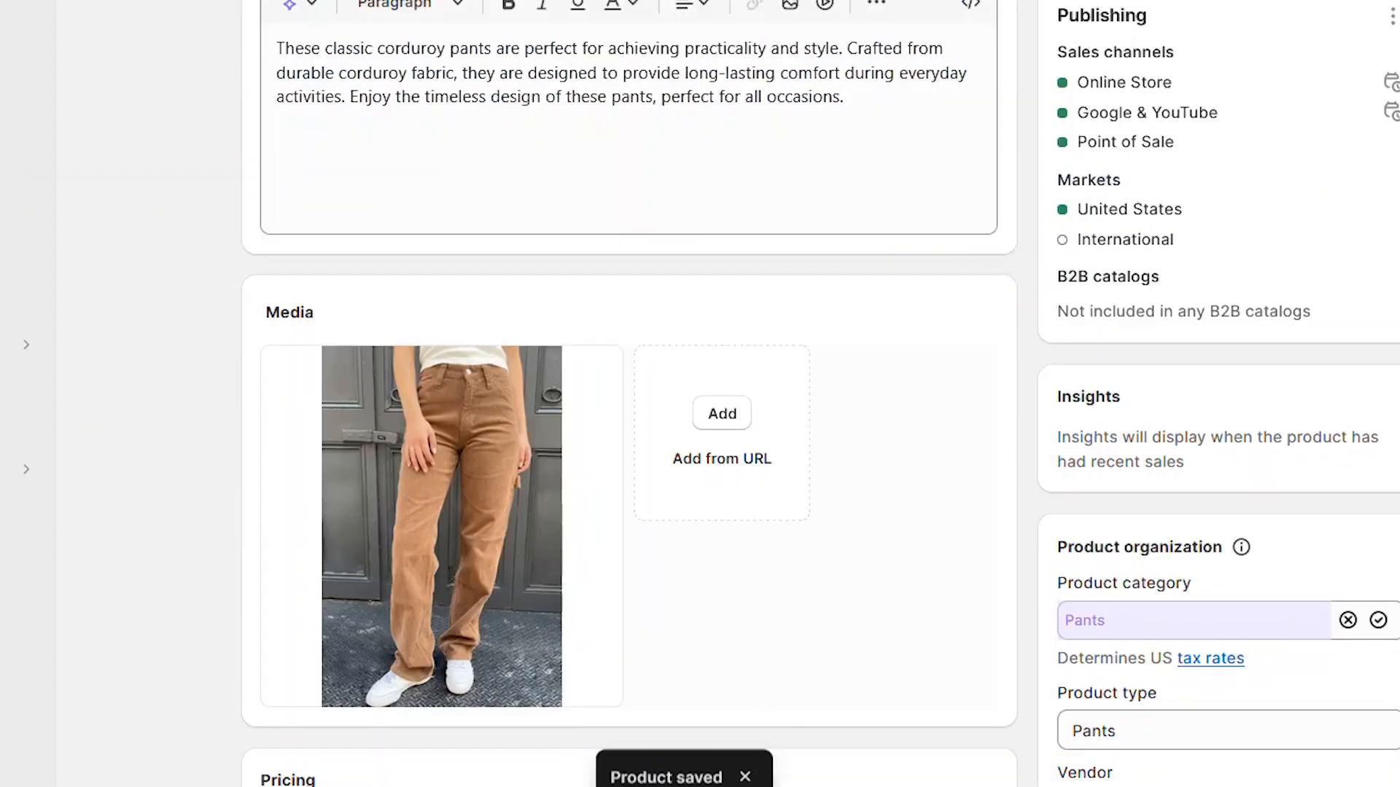
Open the Red Velvet Pants product and start a new entry for its Fabric Swatch variant metafield.
{"action": "left_click", "coordinate": [66, 133]}
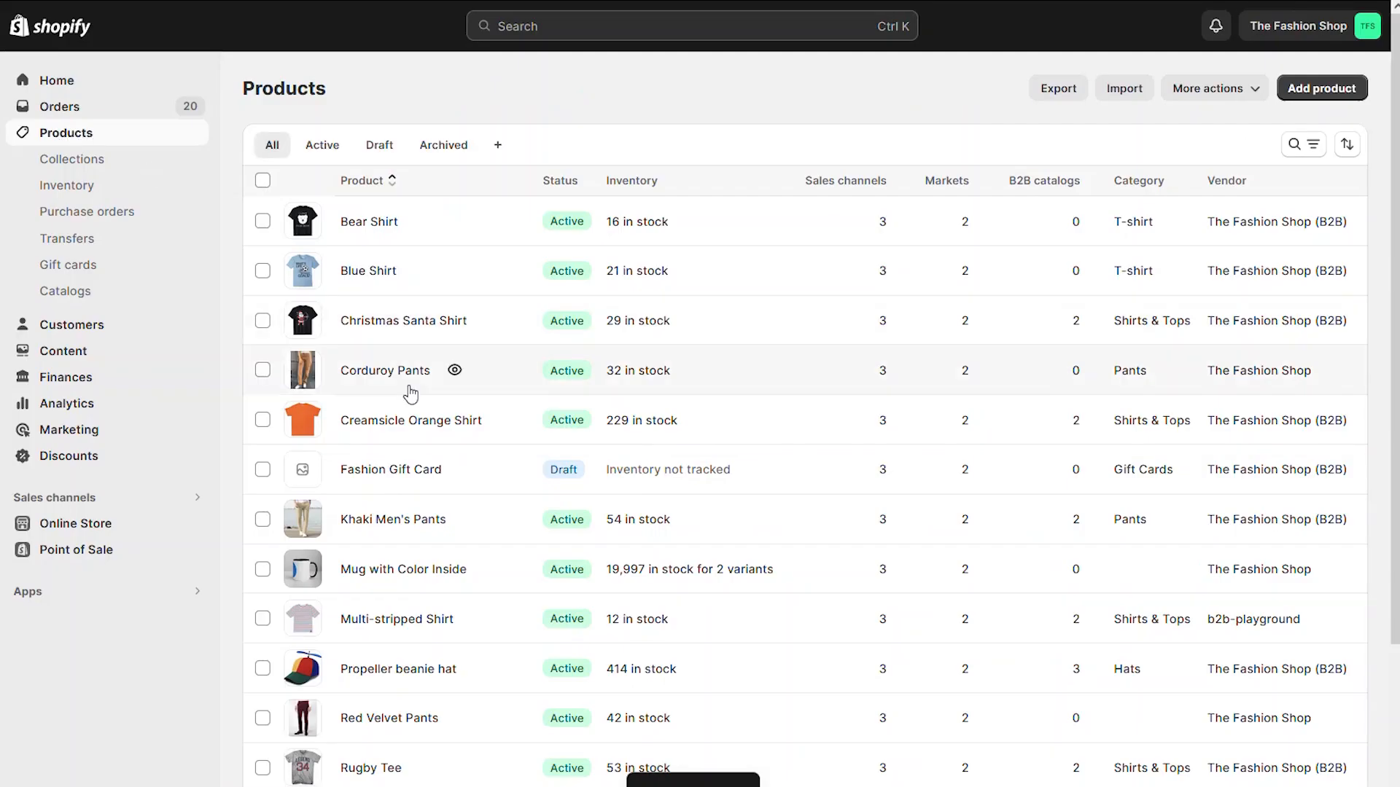
{"action": "left_click", "coordinate": [387, 721]}
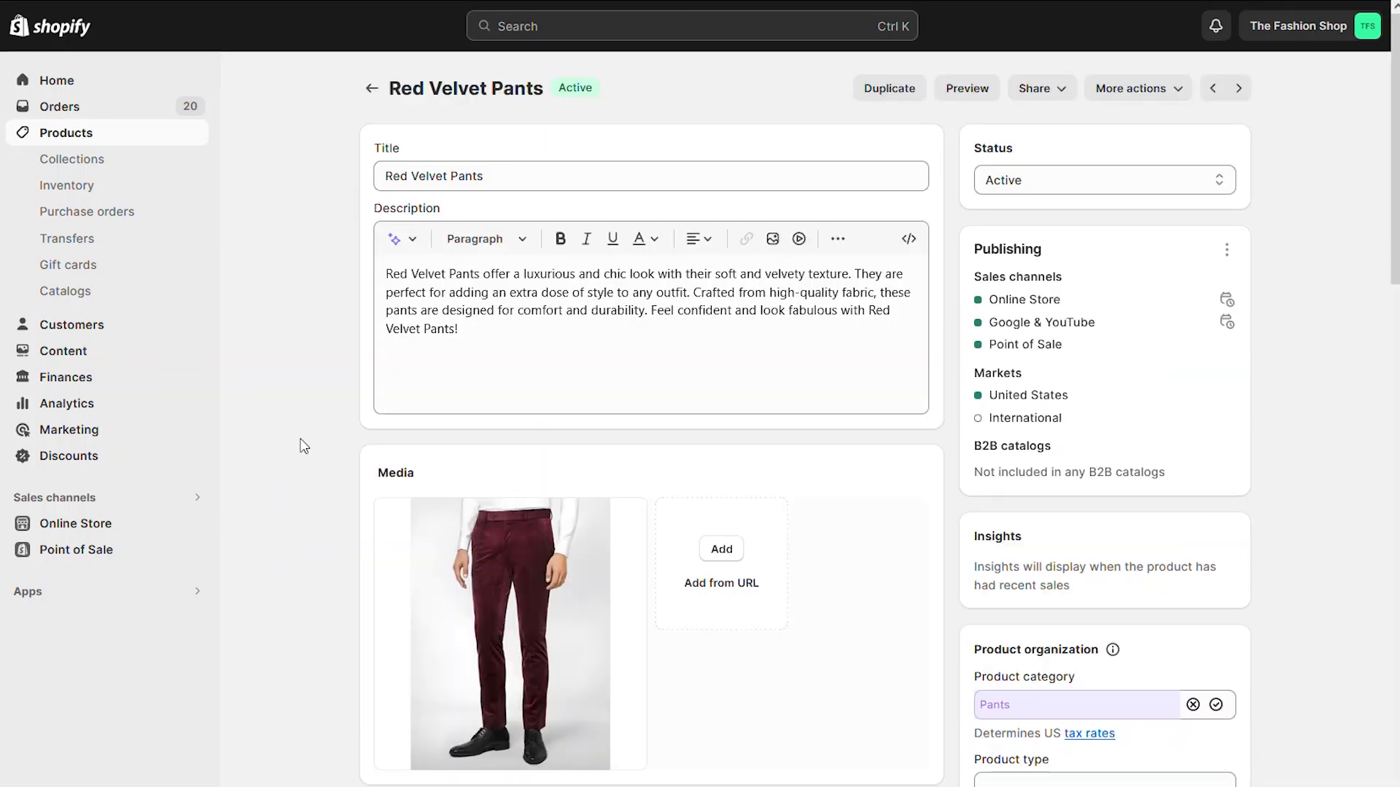
{"action": "scroll", "coordinate": [282, 541], "scroll_direction": "down", "scroll_amount": 10}
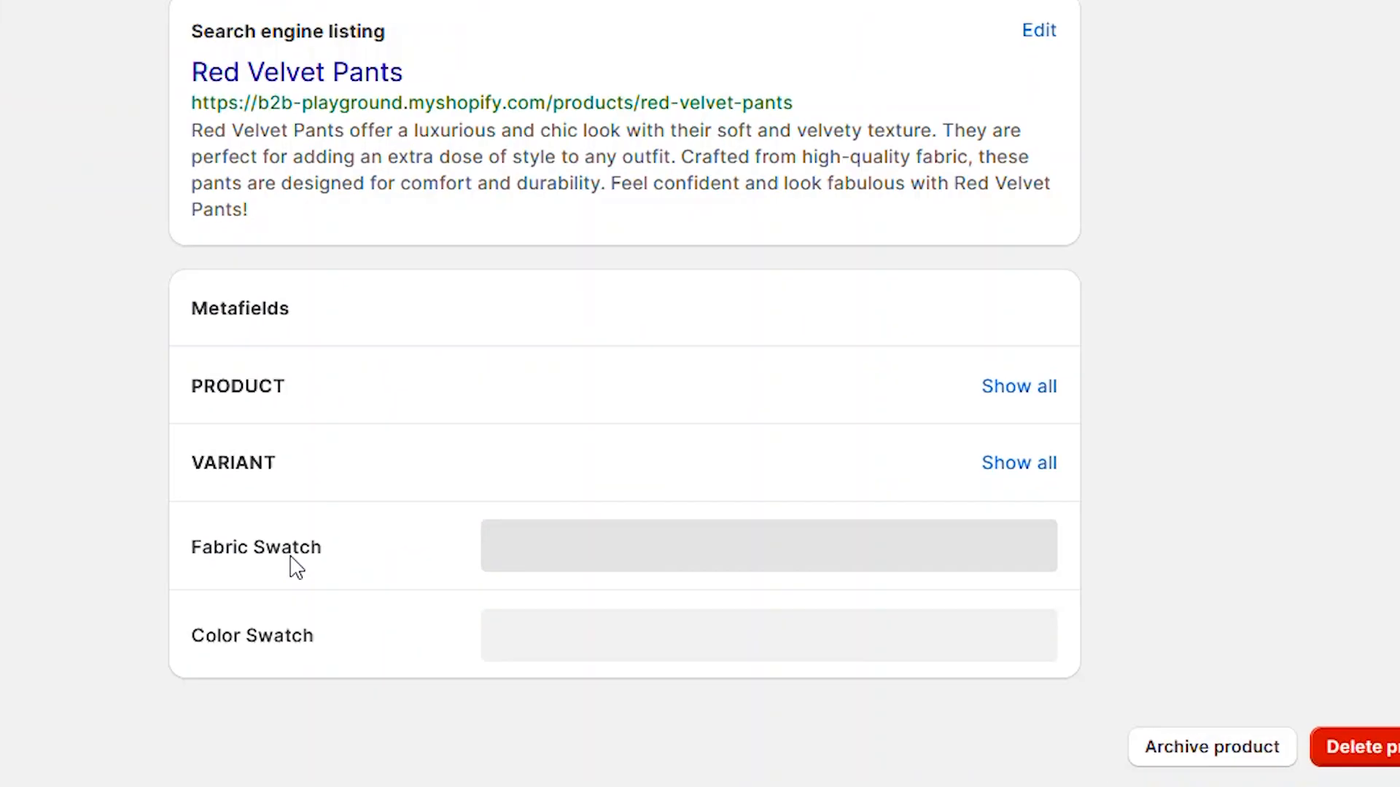
{"action": "left_click", "coordinate": [626, 751]}
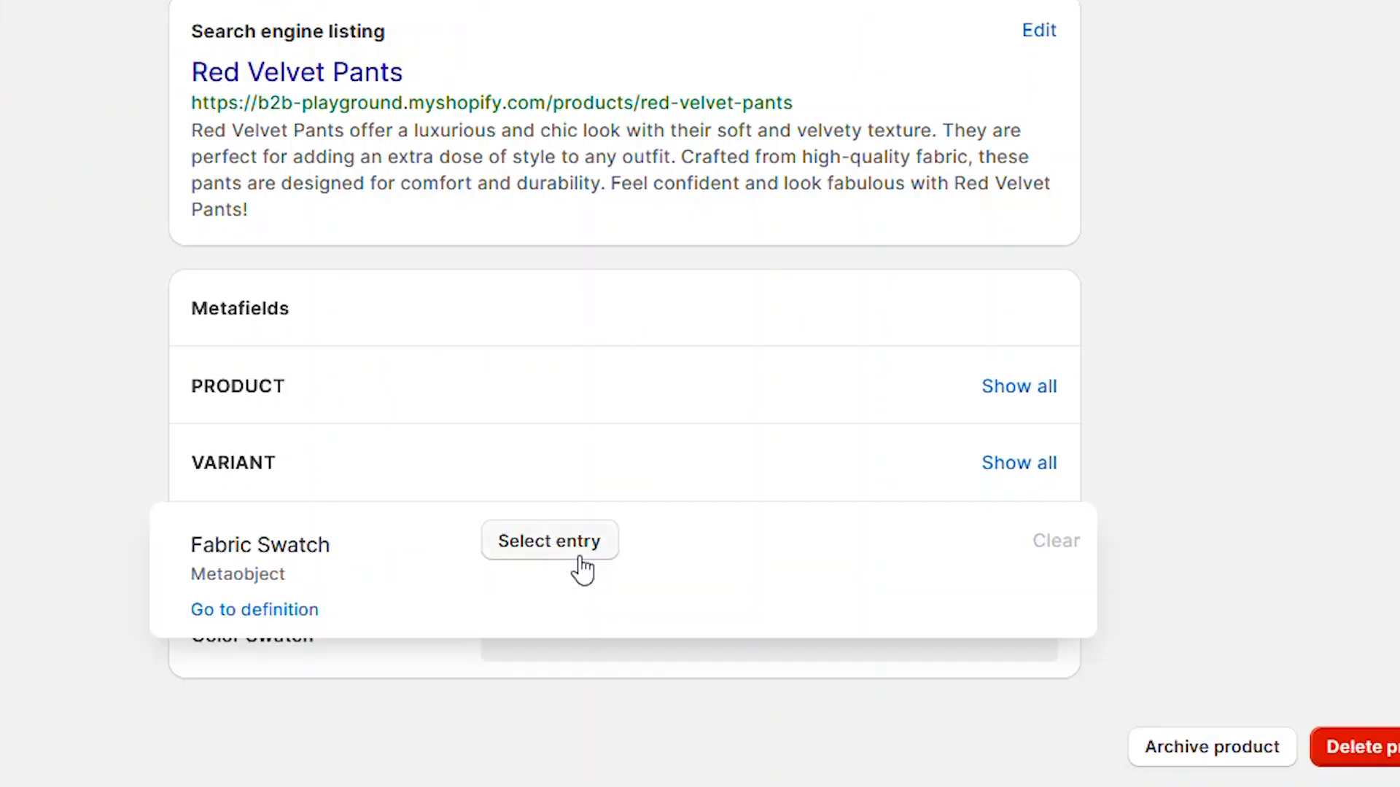
{"action": "left_click", "coordinate": [581, 559]}
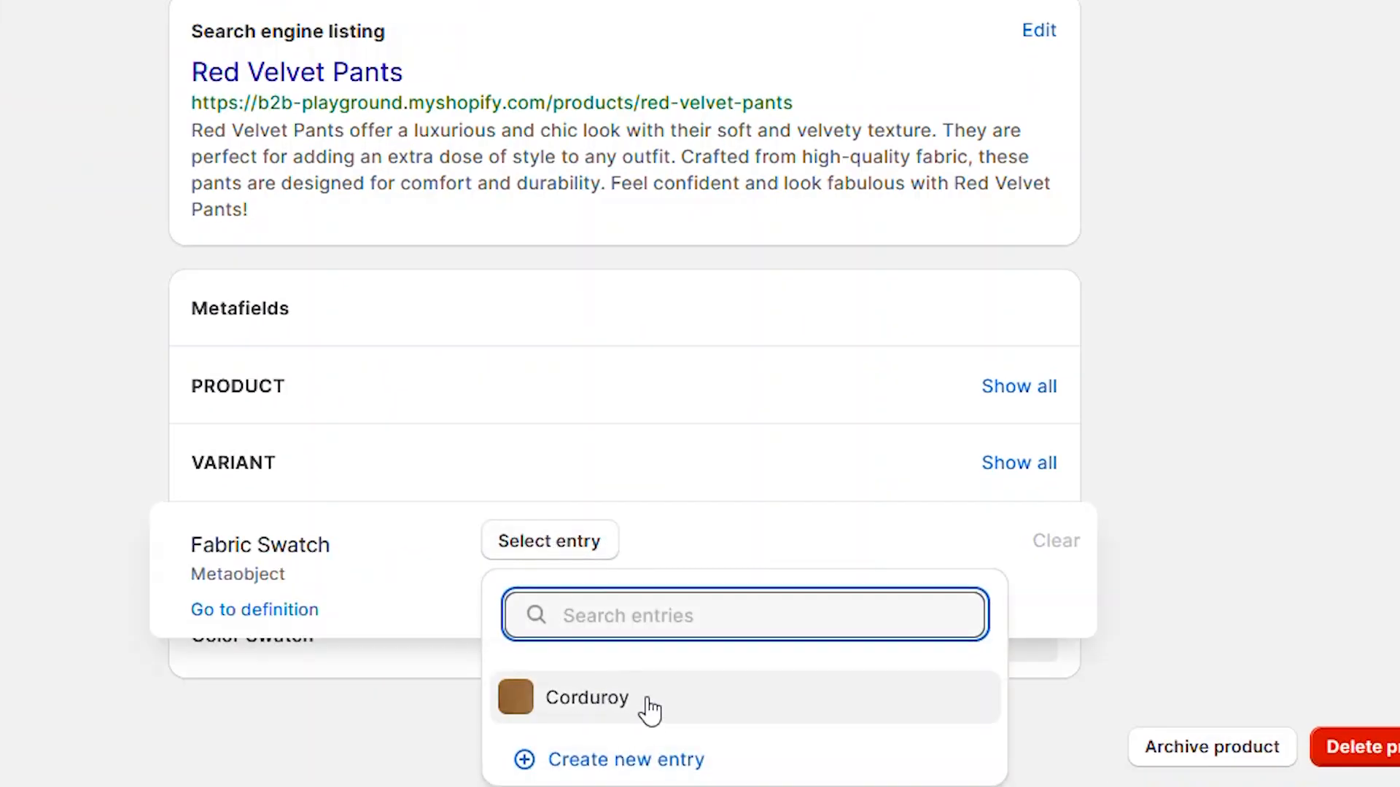
{"action": "left_click", "coordinate": [597, 762]}
Name the fabric swatch entry Velvet and upload velvet.jpg from the Swatches folder as its image.
{"action": "left_click", "coordinate": [153, 173]}
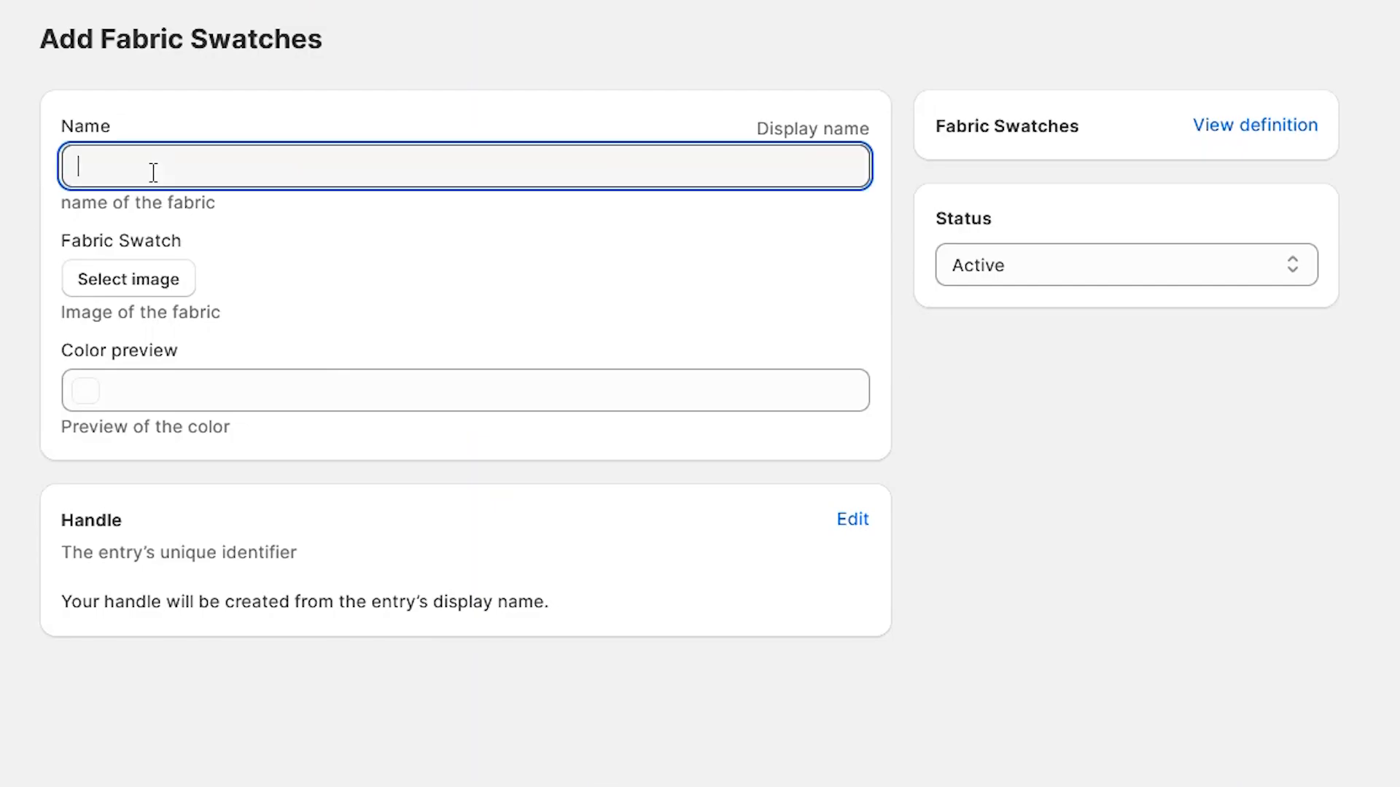
{"action": "type", "text": "Velvet"}
{"action": "left_click", "coordinate": [128, 280]}
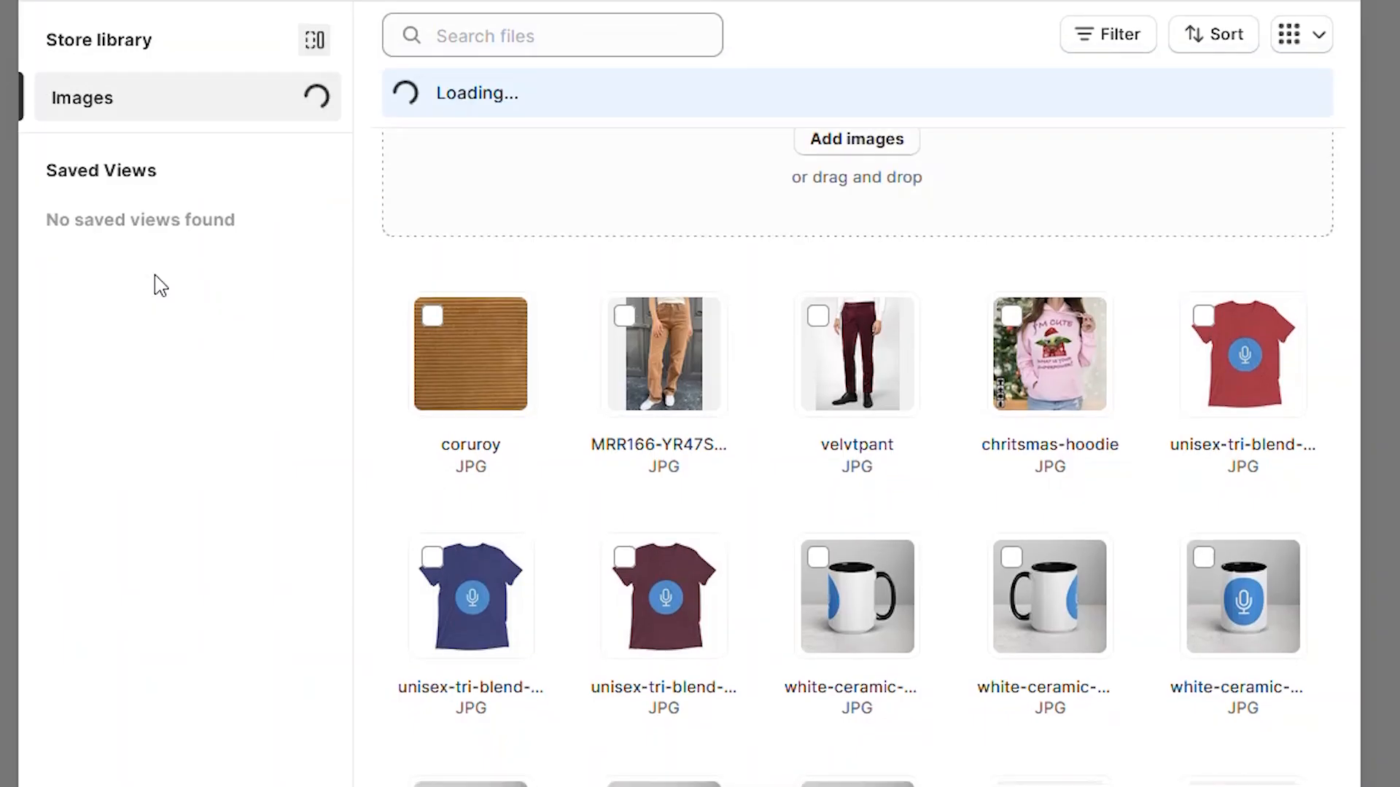
{"action": "left_click", "coordinate": [889, 144]}
{"action": "double_click", "coordinate": [885, 191]}
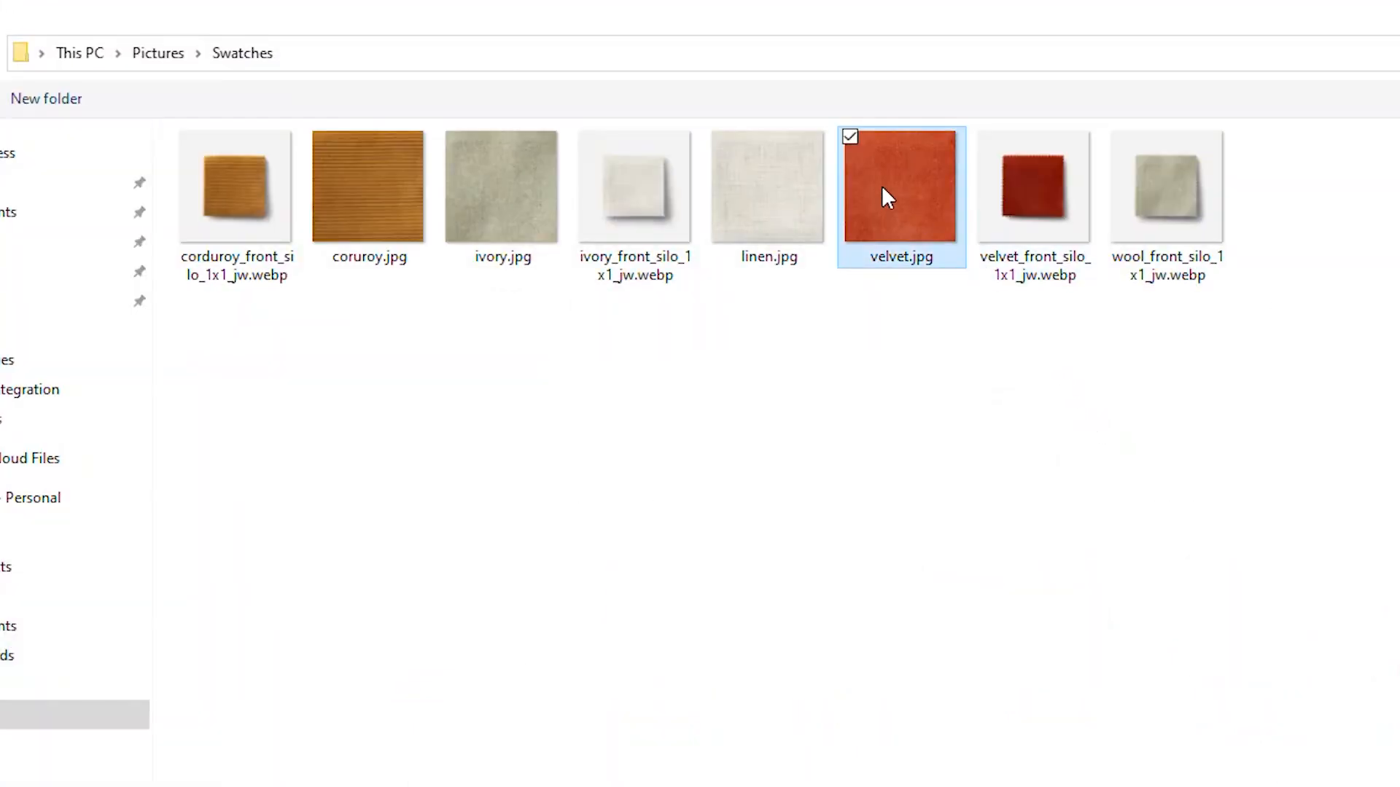
Set the Velvet entry's Color preview to #A9511F and save the entry.
{"action": "left_click", "coordinate": [140, 394]}
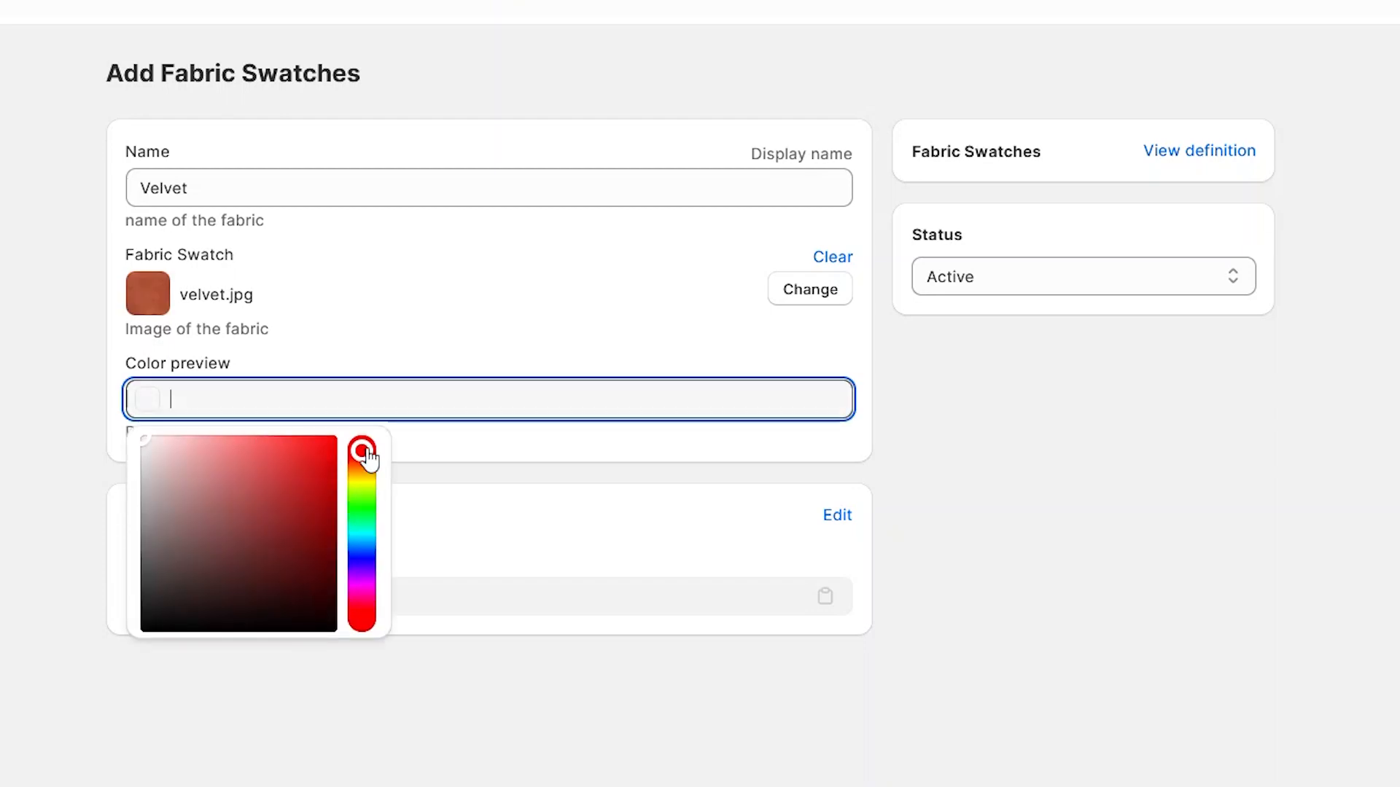
{"action": "left_click_drag", "start_coordinate": [362, 454], "coordinate": [362, 467]}
{"action": "left_click", "coordinate": [219, 450]}
{"action": "left_click_drag", "start_coordinate": [218, 451], "coordinate": [362, 459]}
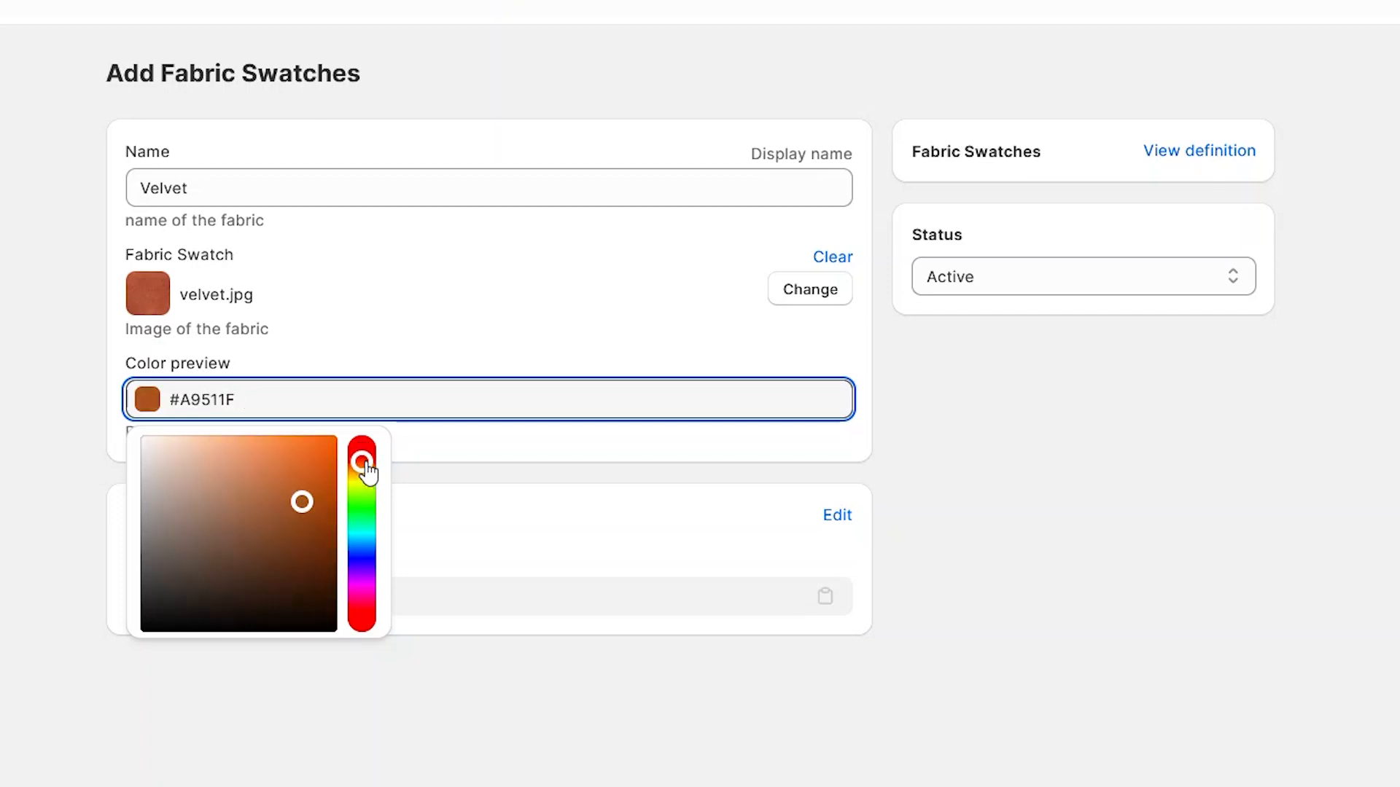
{"action": "left_click", "coordinate": [666, 659]}
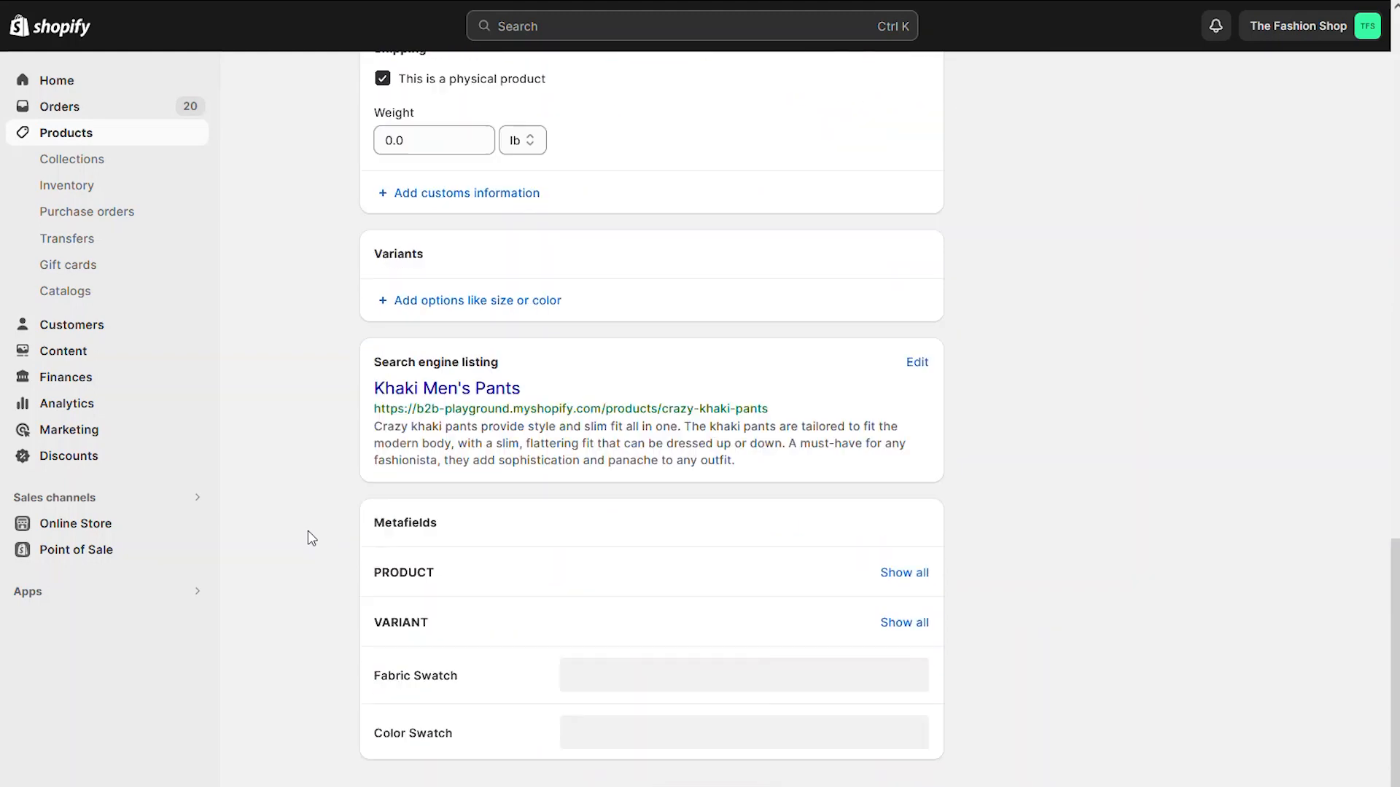
Create a new Fabric Swatch entry for Khaki Men's Pants, named Linen, with linen.jpg as its image.
{"action": "left_click", "coordinate": [596, 673]}
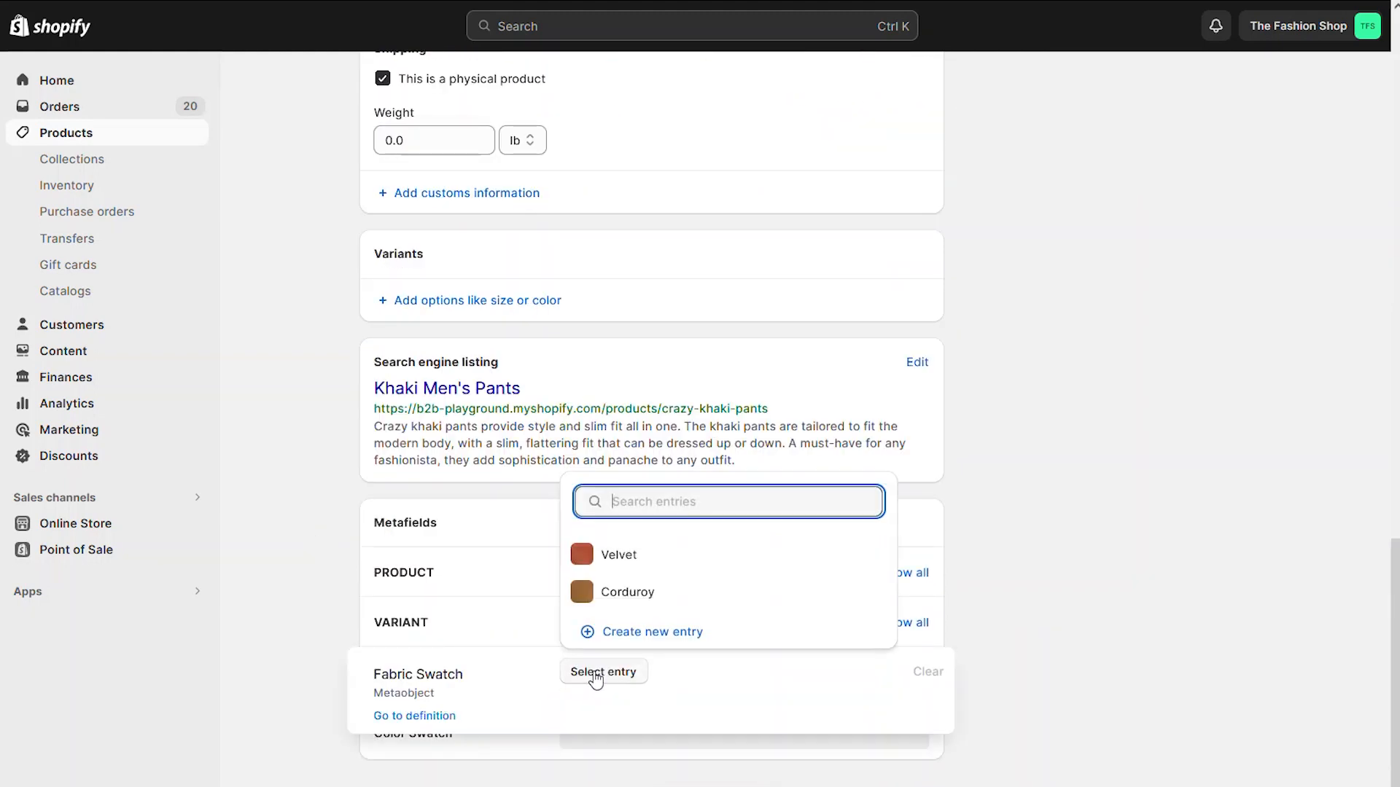
{"action": "left_click", "coordinate": [653, 628]}
{"action": "left_click", "coordinate": [510, 233]}
{"action": "type", "text": "Linen"}
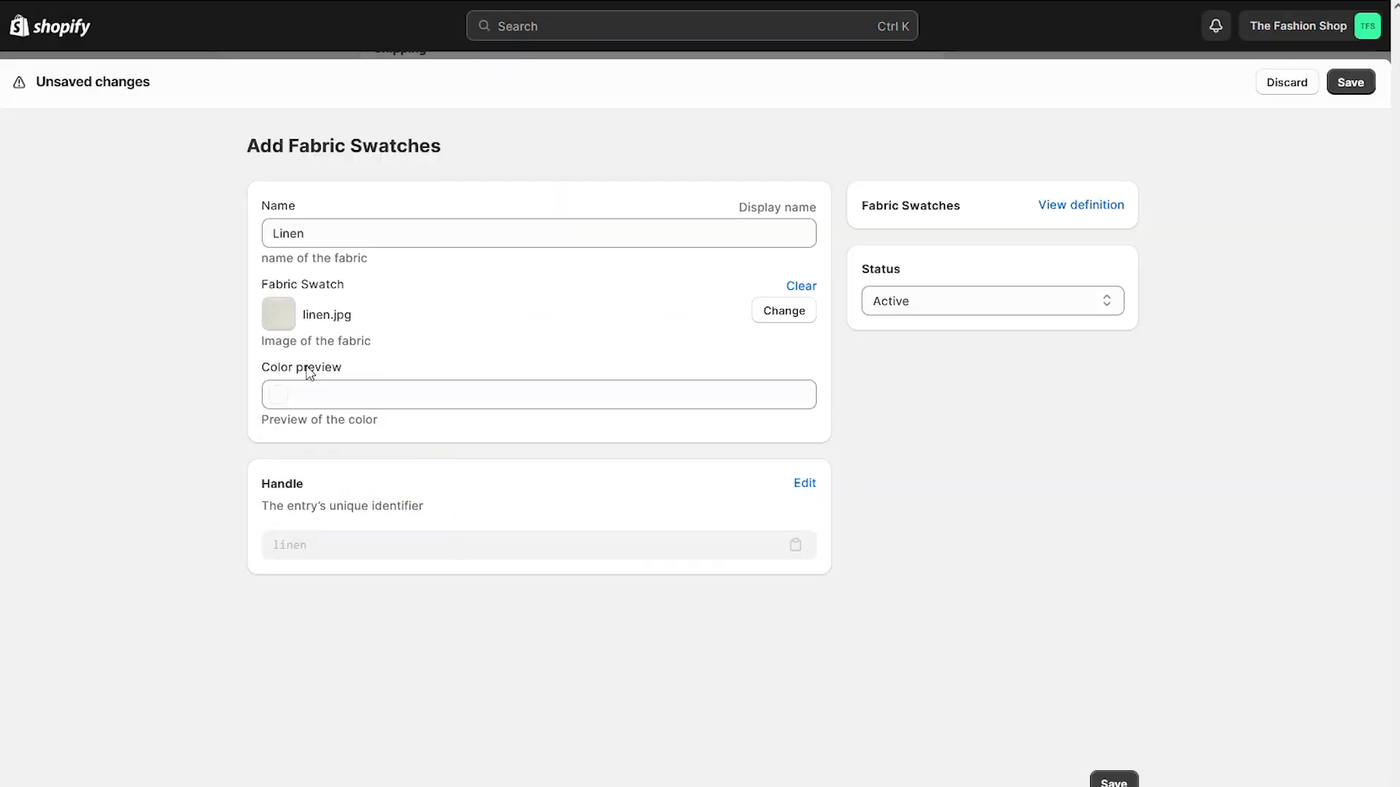
Set the Linen entry's Color preview to #E5E5E5.
{"action": "left_click", "coordinate": [306, 394]}
{"action": "type", "text": "#E5E5E5"}
{"action": "left_click", "coordinate": [250, 440]}
{"action": "left_click", "coordinate": [373, 394]}
{"action": "left_click", "coordinate": [291, 440]}
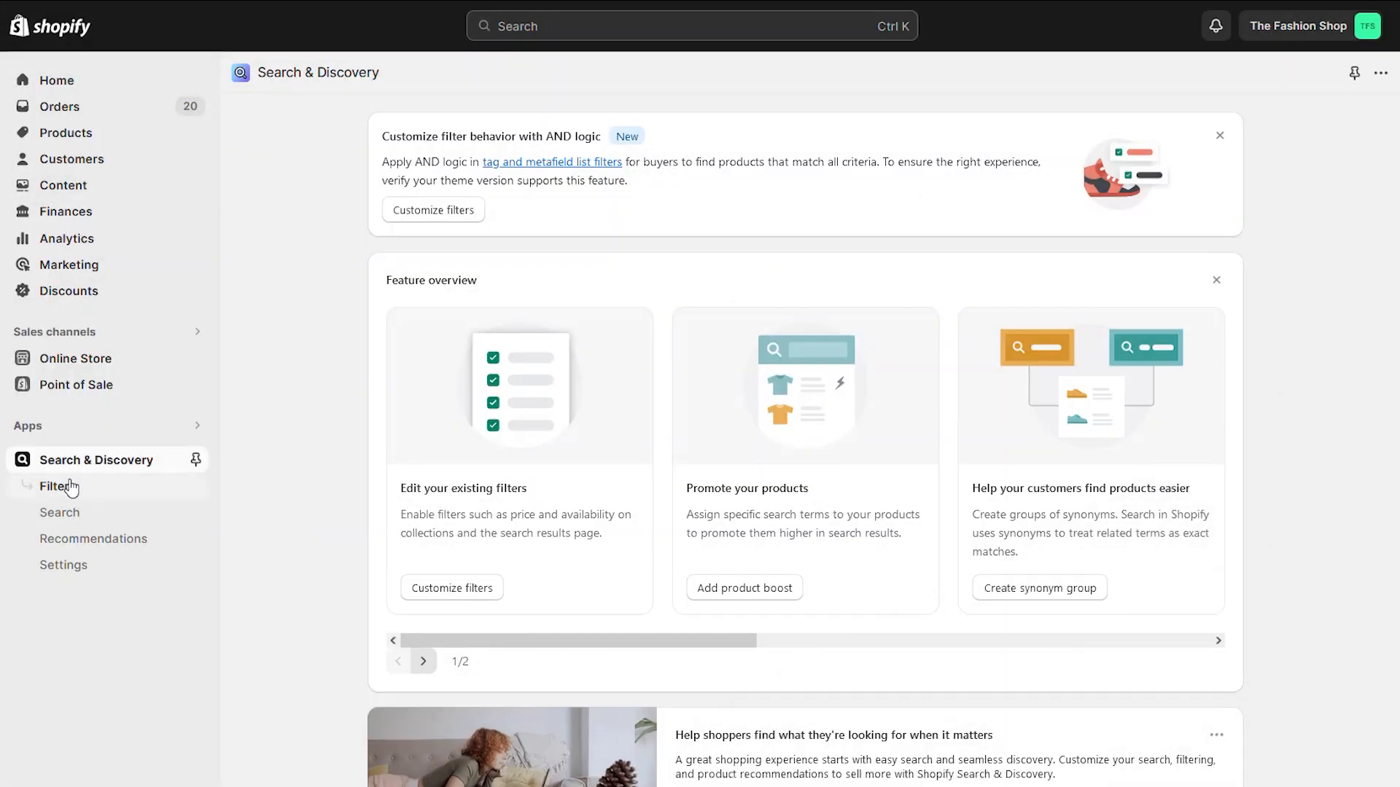
Add a storefront filter in Search & Discovery that uses the Fabric Swatch variant metafield as its source.
{"action": "left_click", "coordinate": [56, 485]}
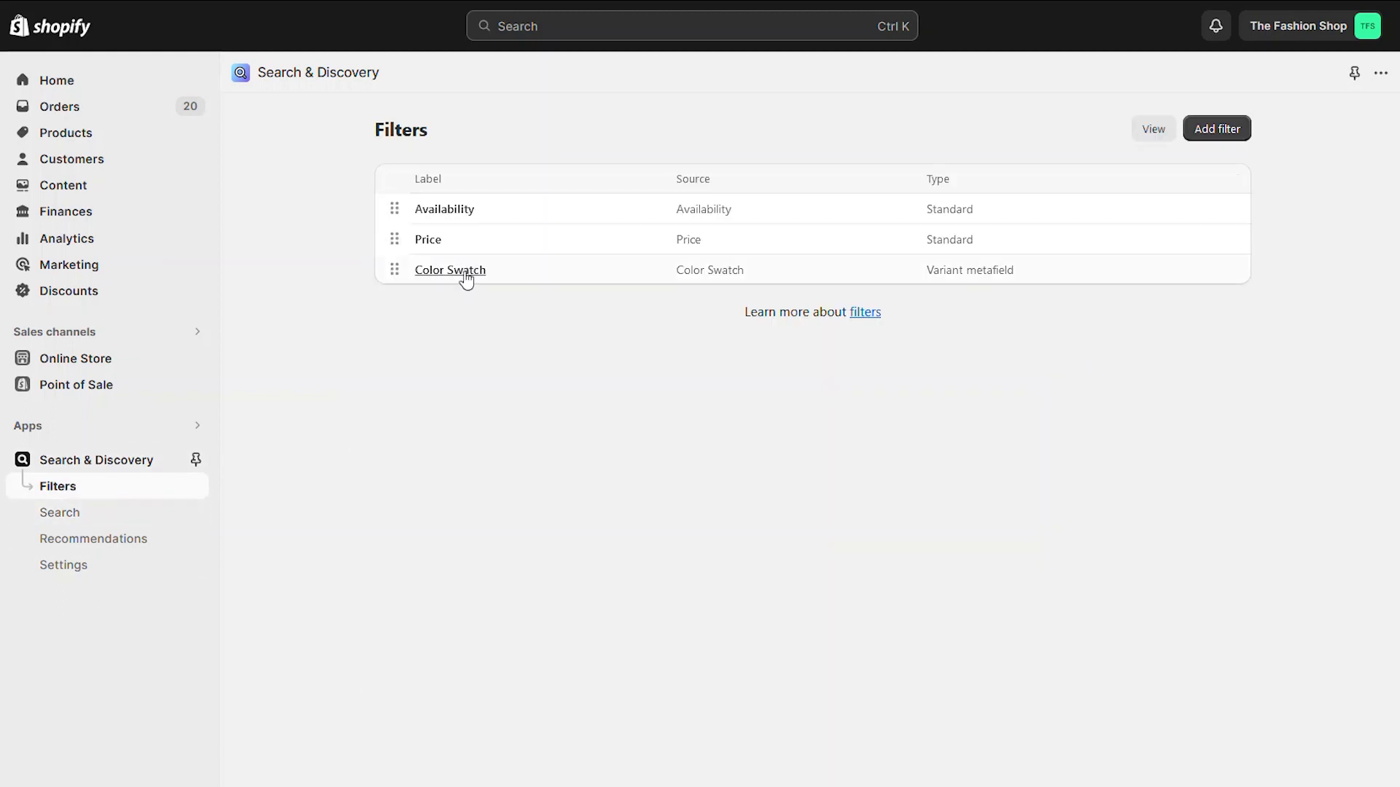
{"action": "left_click", "coordinate": [1216, 128]}
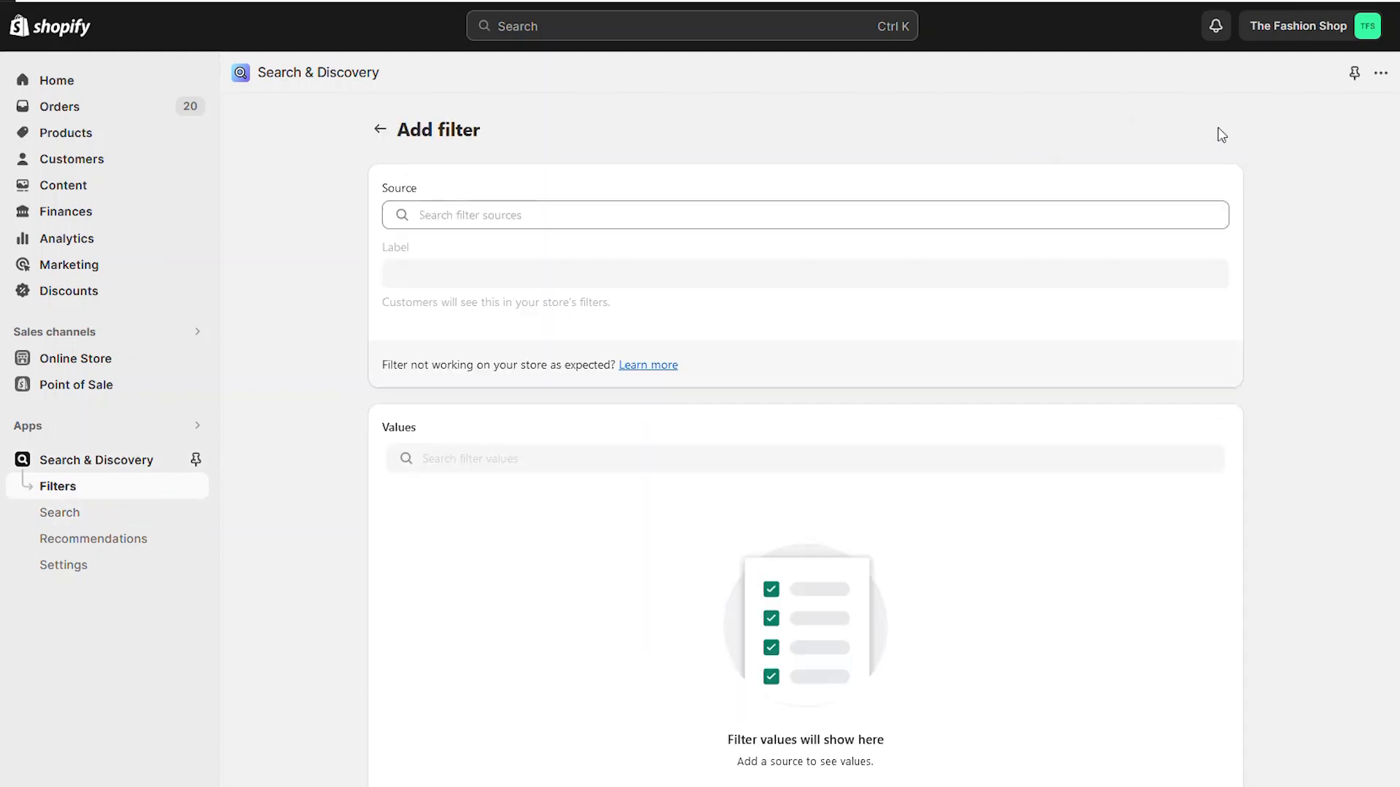
{"action": "left_click", "coordinate": [428, 216]}
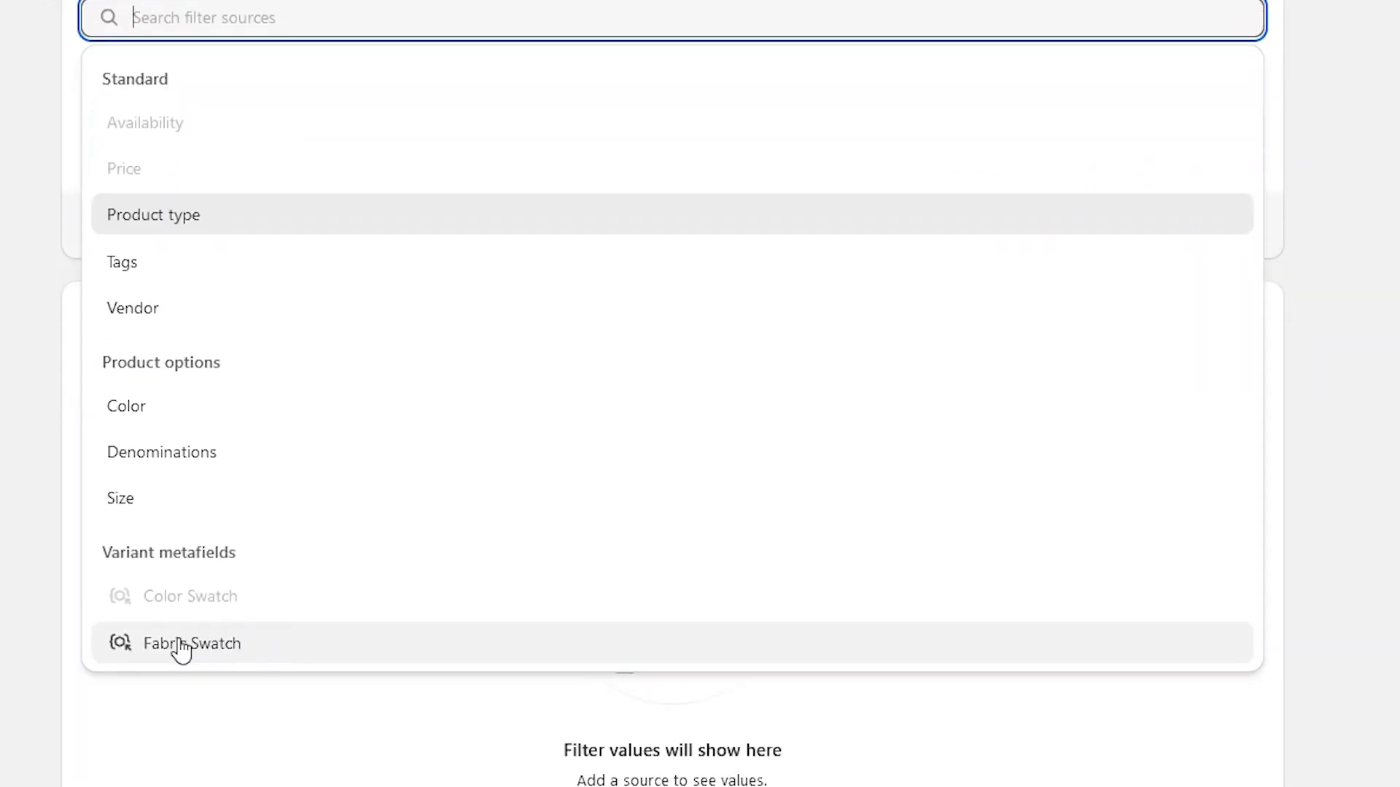
{"action": "left_click", "coordinate": [303, 648]}
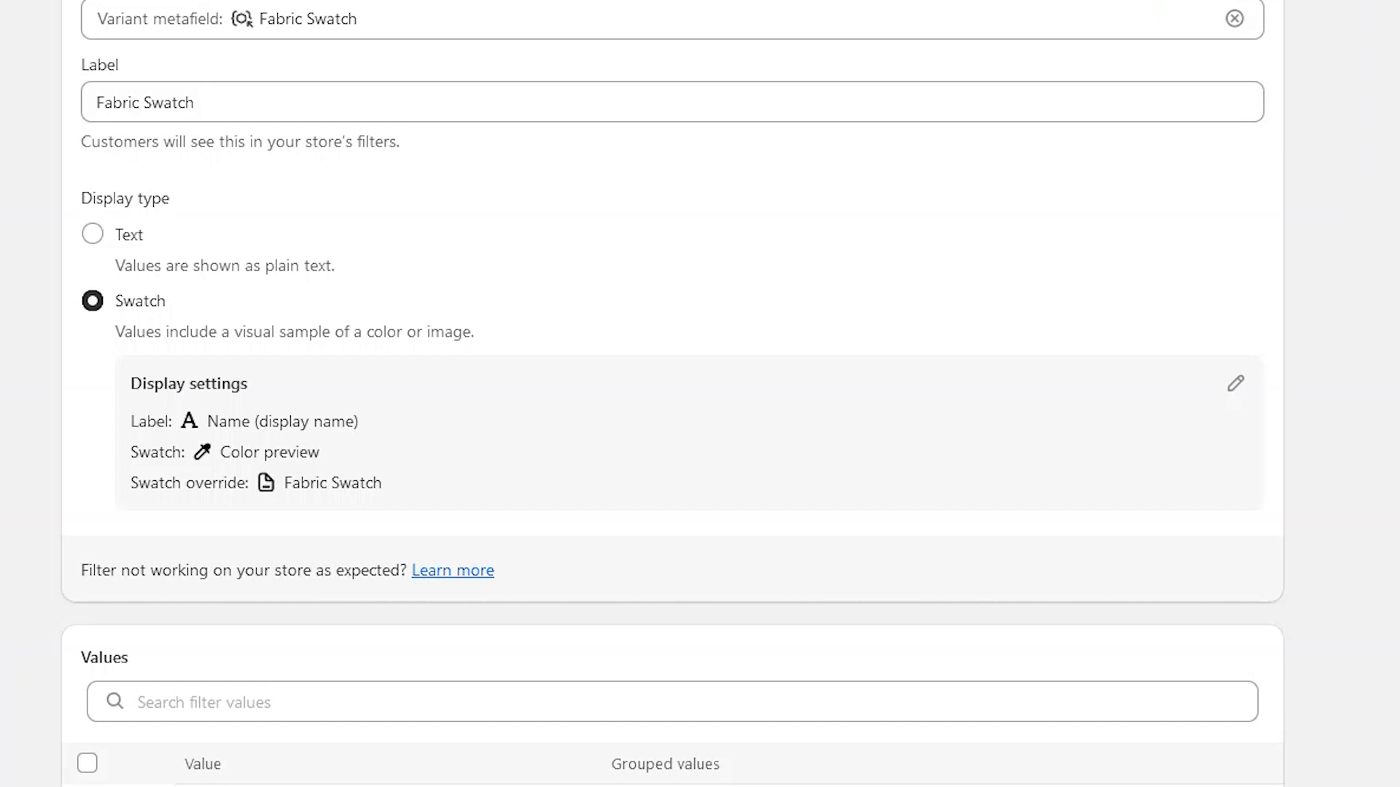
Try to make Fabric Swatch the default swatch field and Color preview the swatch override in the filter's swatch display settings.
{"action": "scroll", "coordinate": [4, 675], "scroll_direction": "down", "scroll_amount": 2}
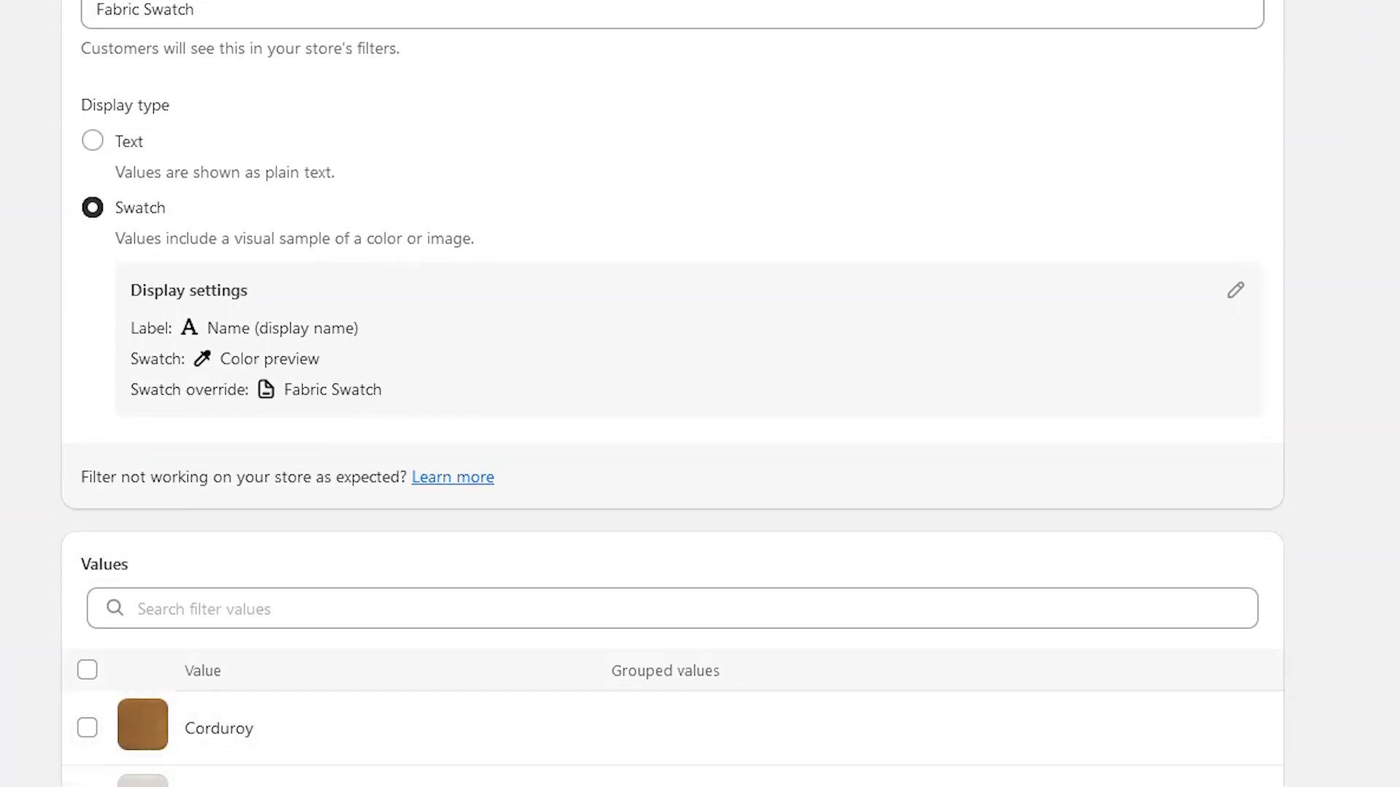
{"action": "scroll", "coordinate": [117, 605], "scroll_direction": "up", "scroll_amount": 3}
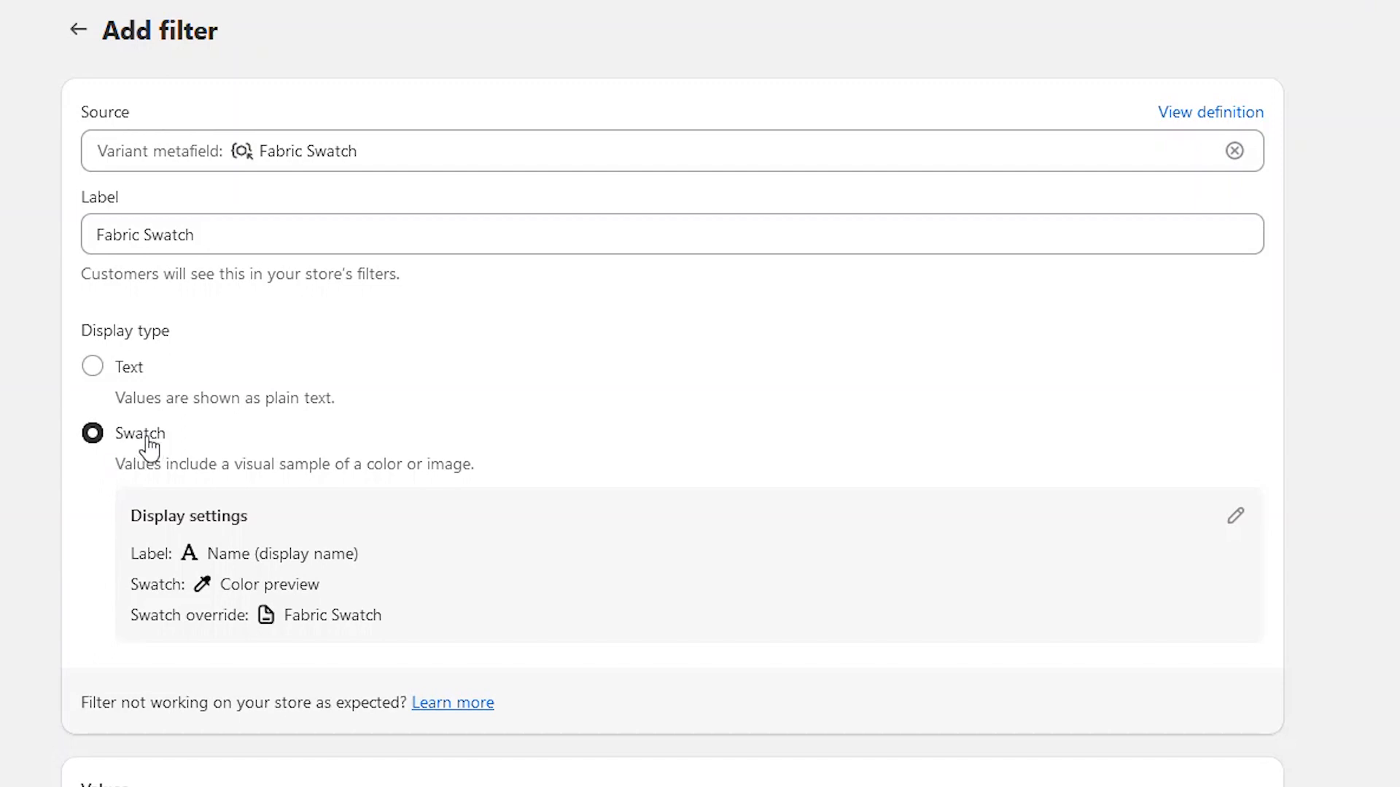
{"action": "left_click", "coordinate": [1236, 515]}
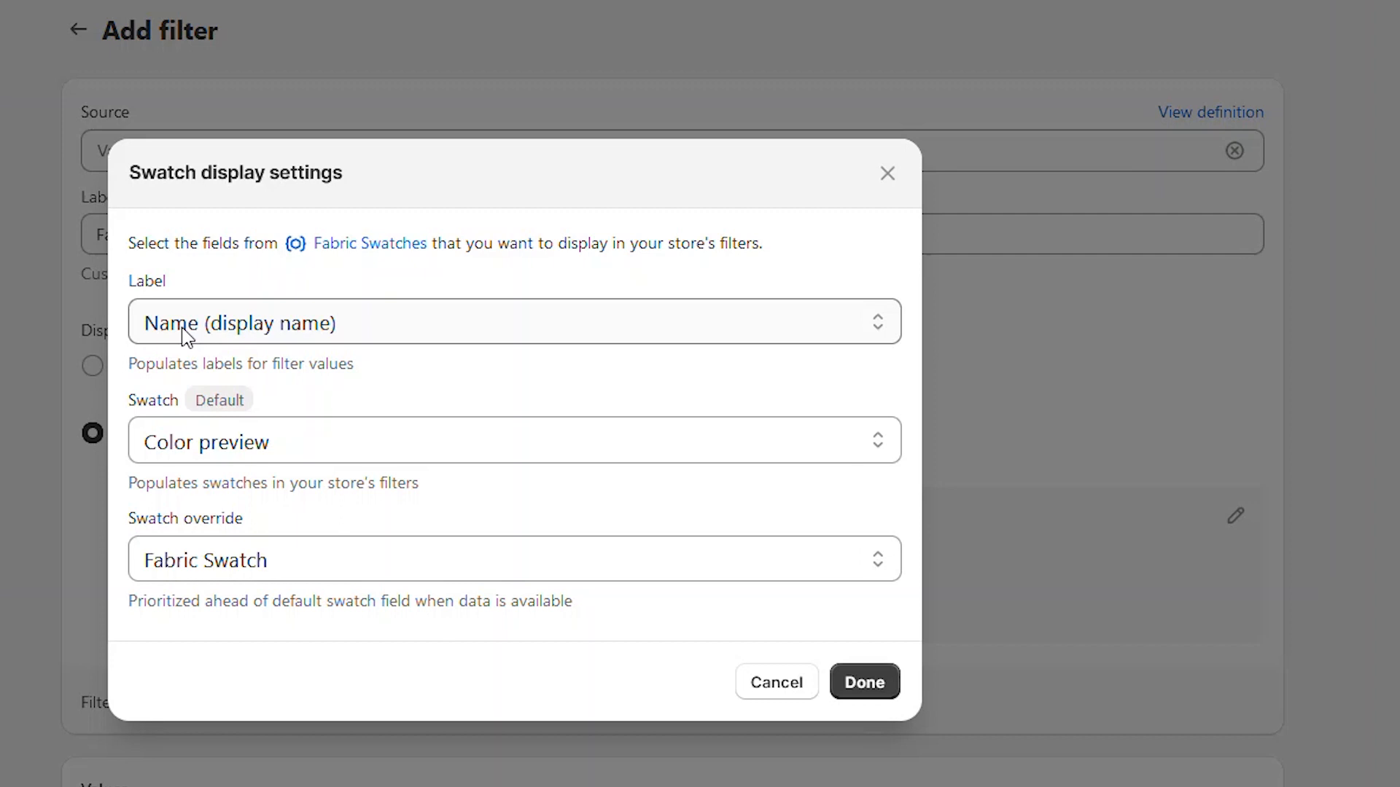
{"action": "left_click", "coordinate": [283, 330]}
{"action": "left_click", "coordinate": [260, 371]}
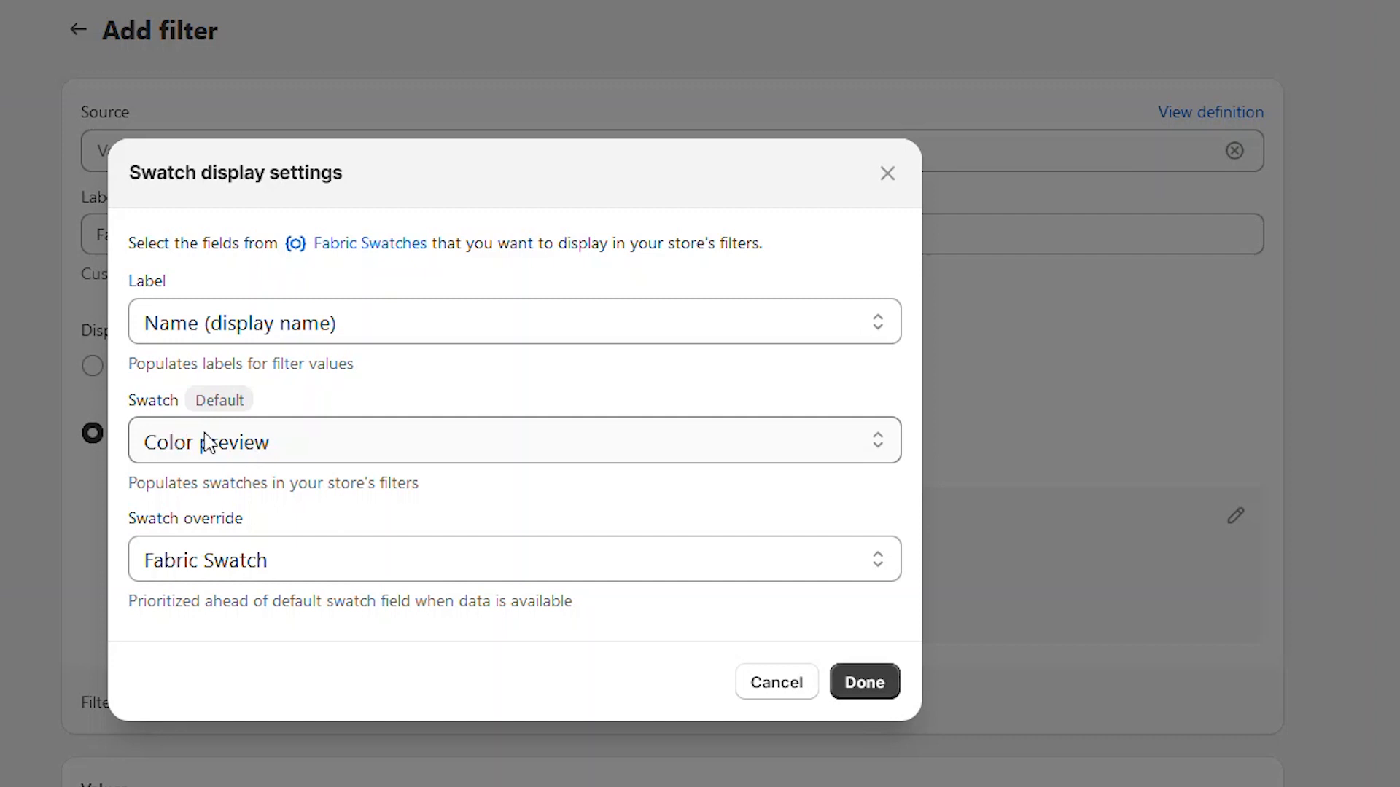
{"action": "left_click", "coordinate": [245, 447]}
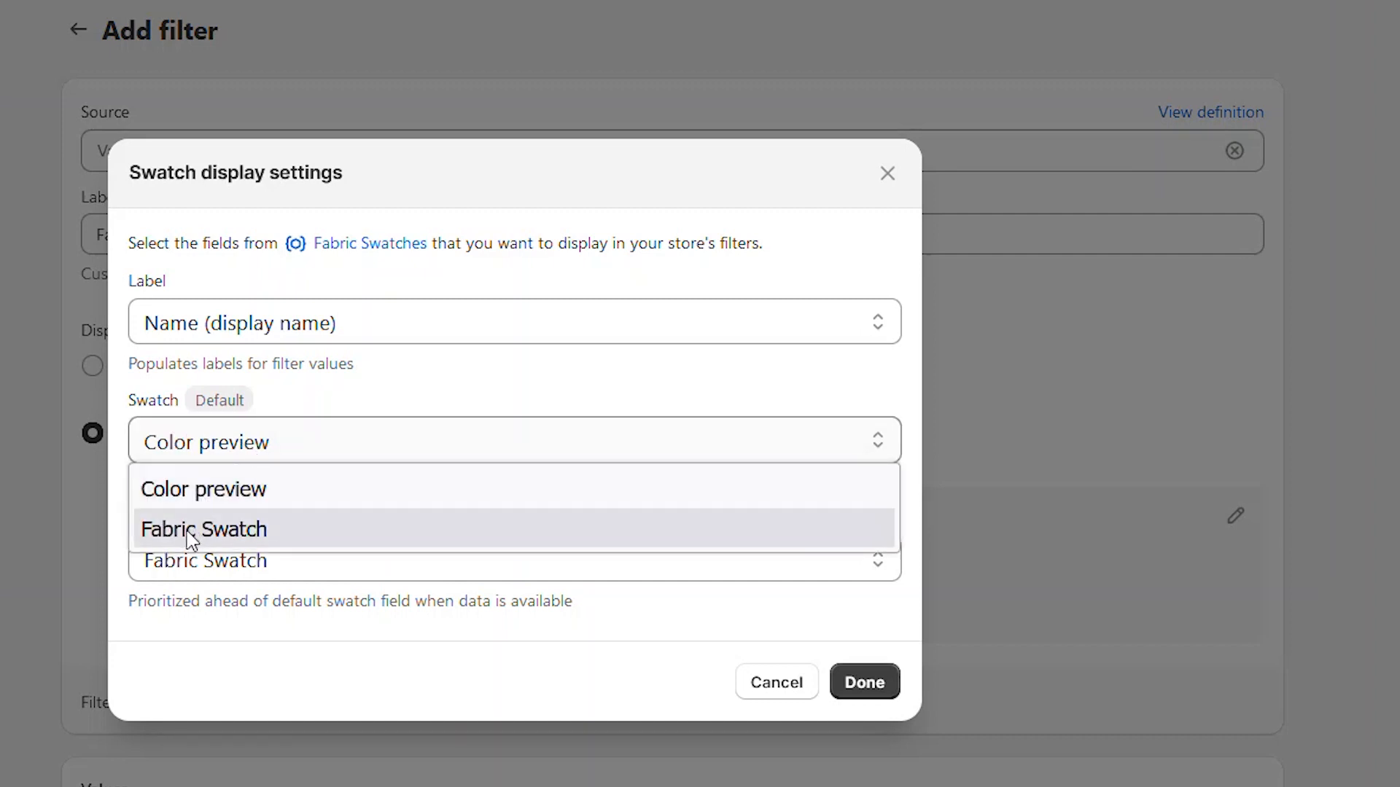
{"action": "left_click", "coordinate": [240, 531]}
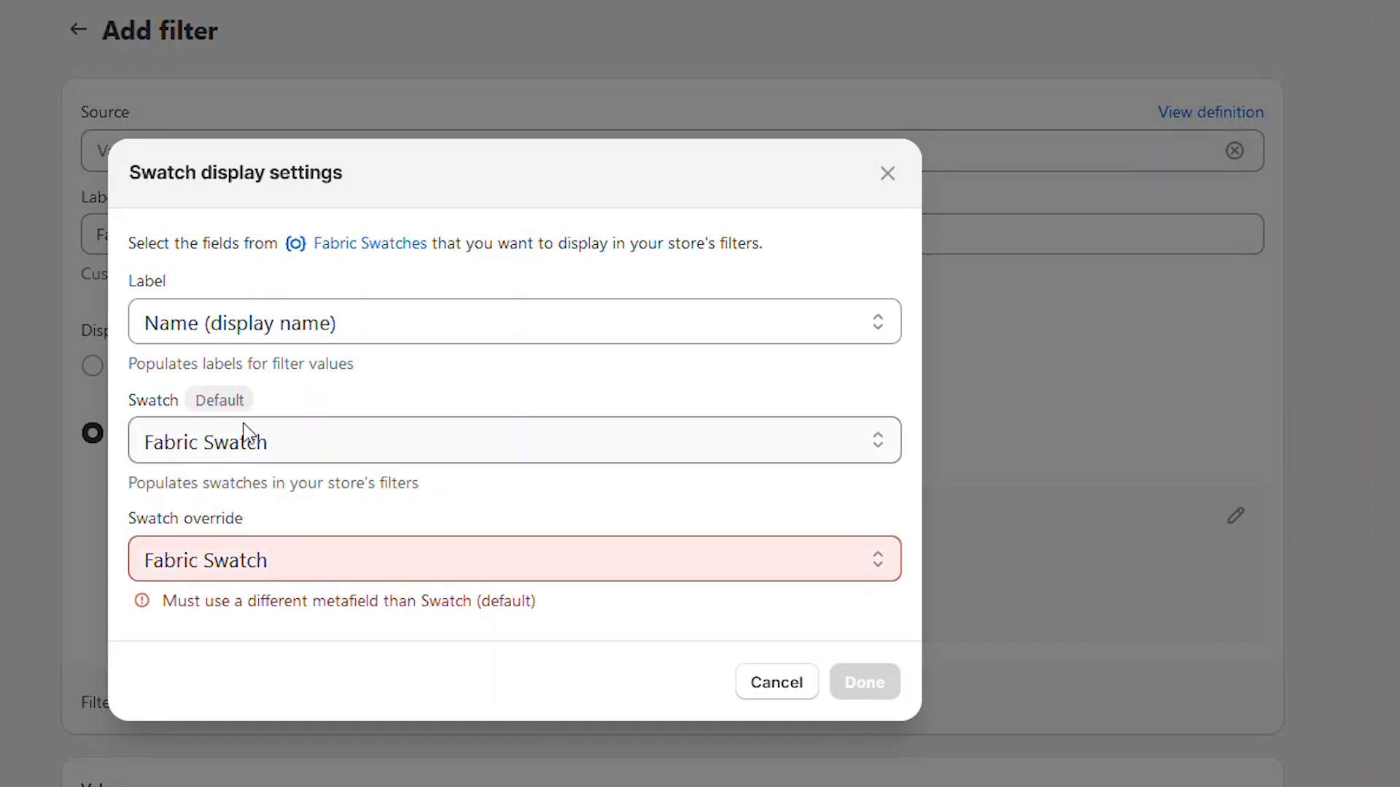
{"action": "left_click", "coordinate": [300, 563]}
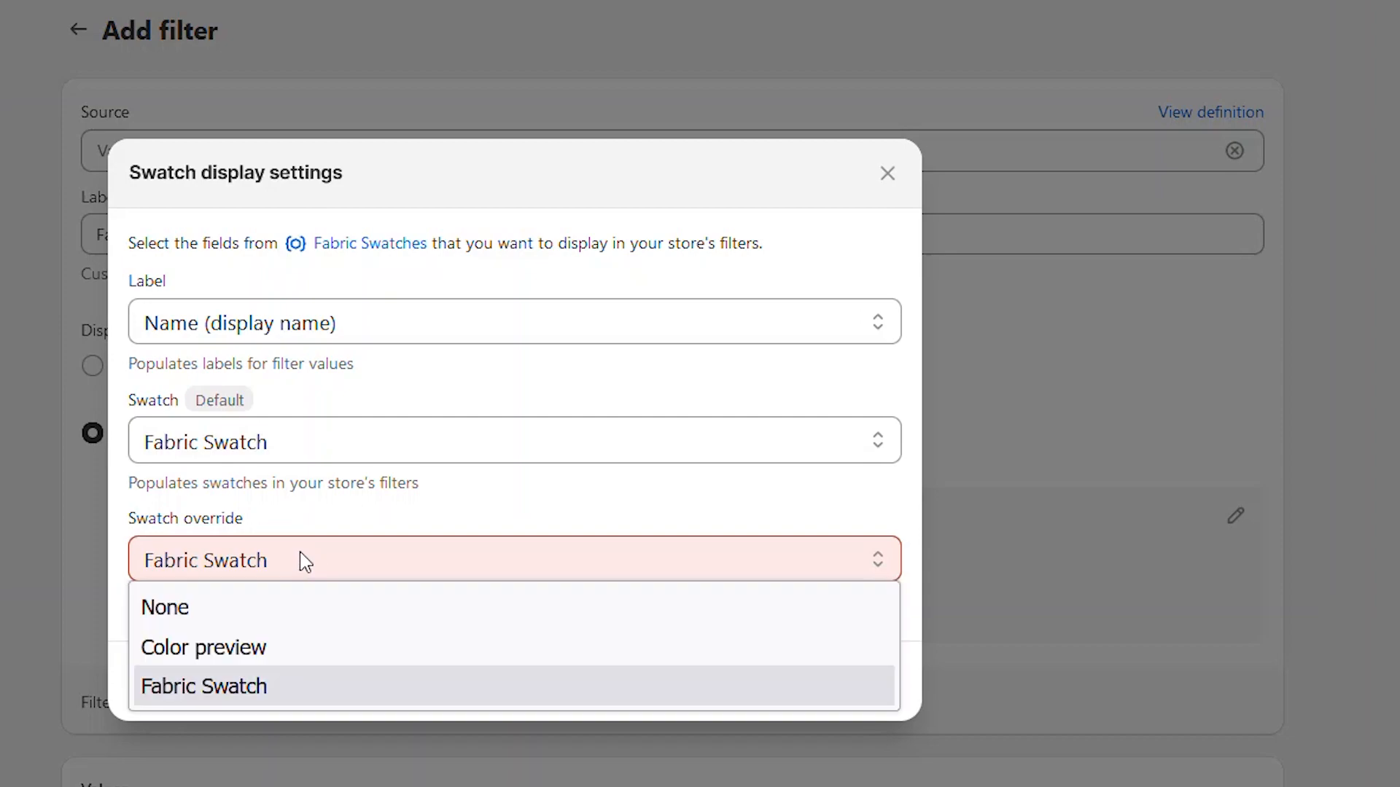
{"action": "left_click", "coordinate": [260, 647]}
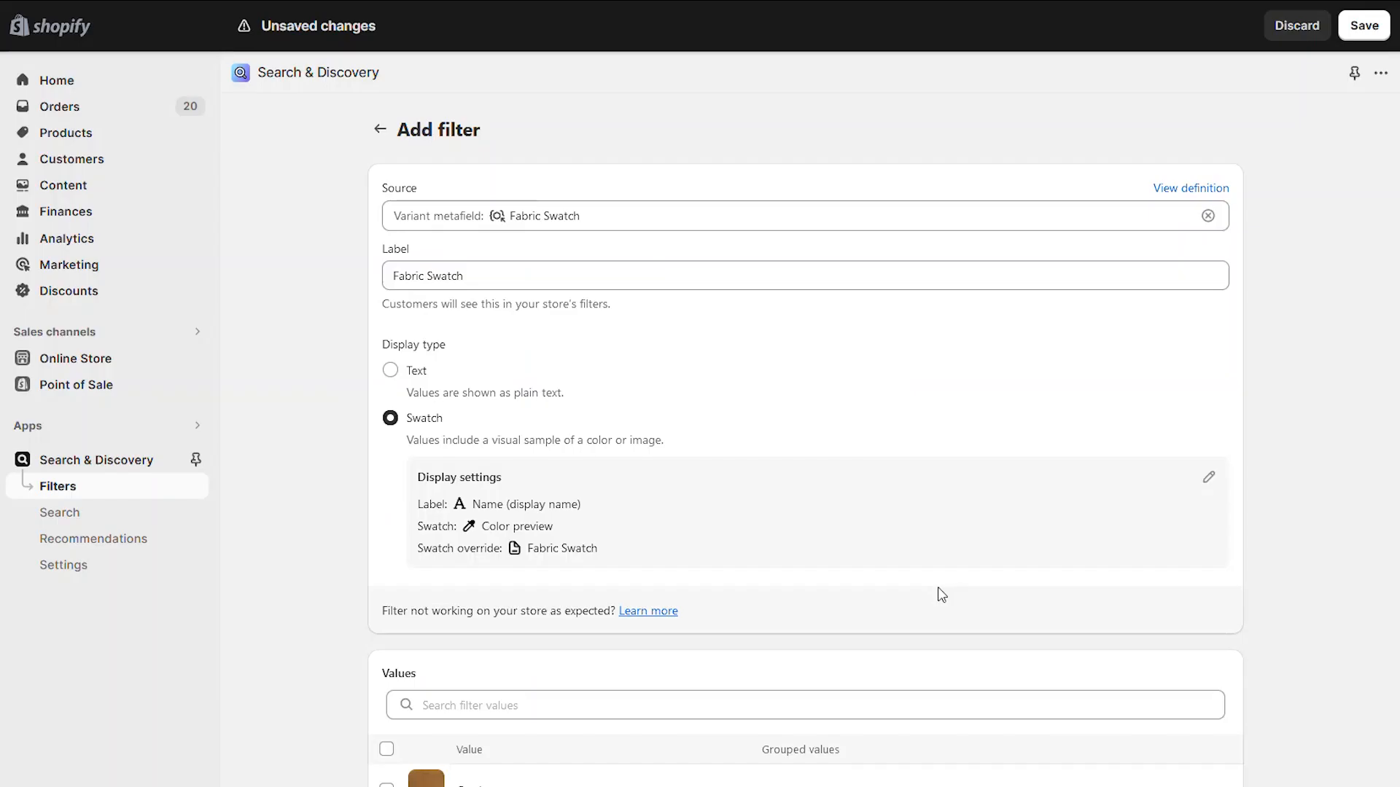
Save the Fabric Swatch filter with its Corduroy, Linen and Velvet values, and return to the filters list.
{"action": "scroll", "coordinate": [749, 580], "scroll_direction": "down", "scroll_amount": 2}
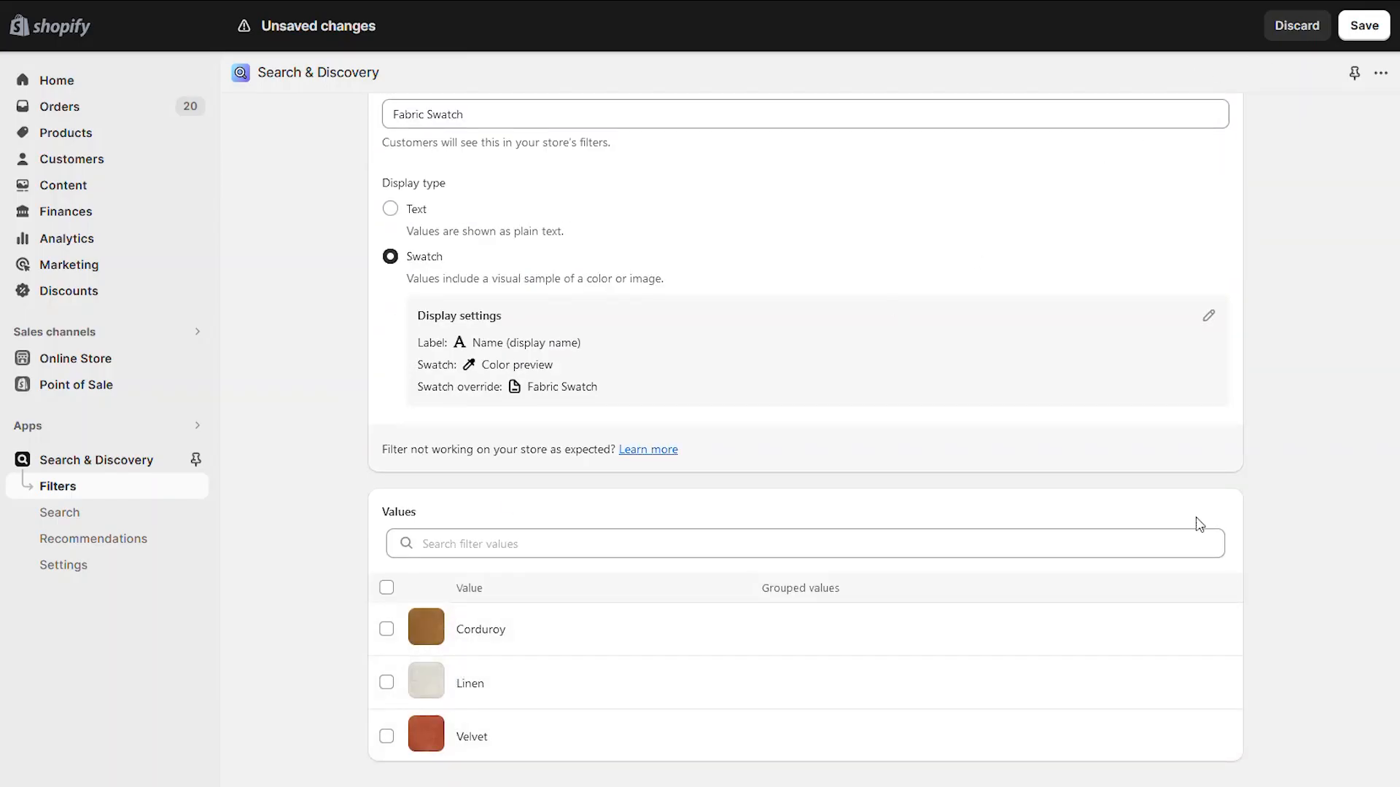
{"action": "key", "text": "ctrl+s"}
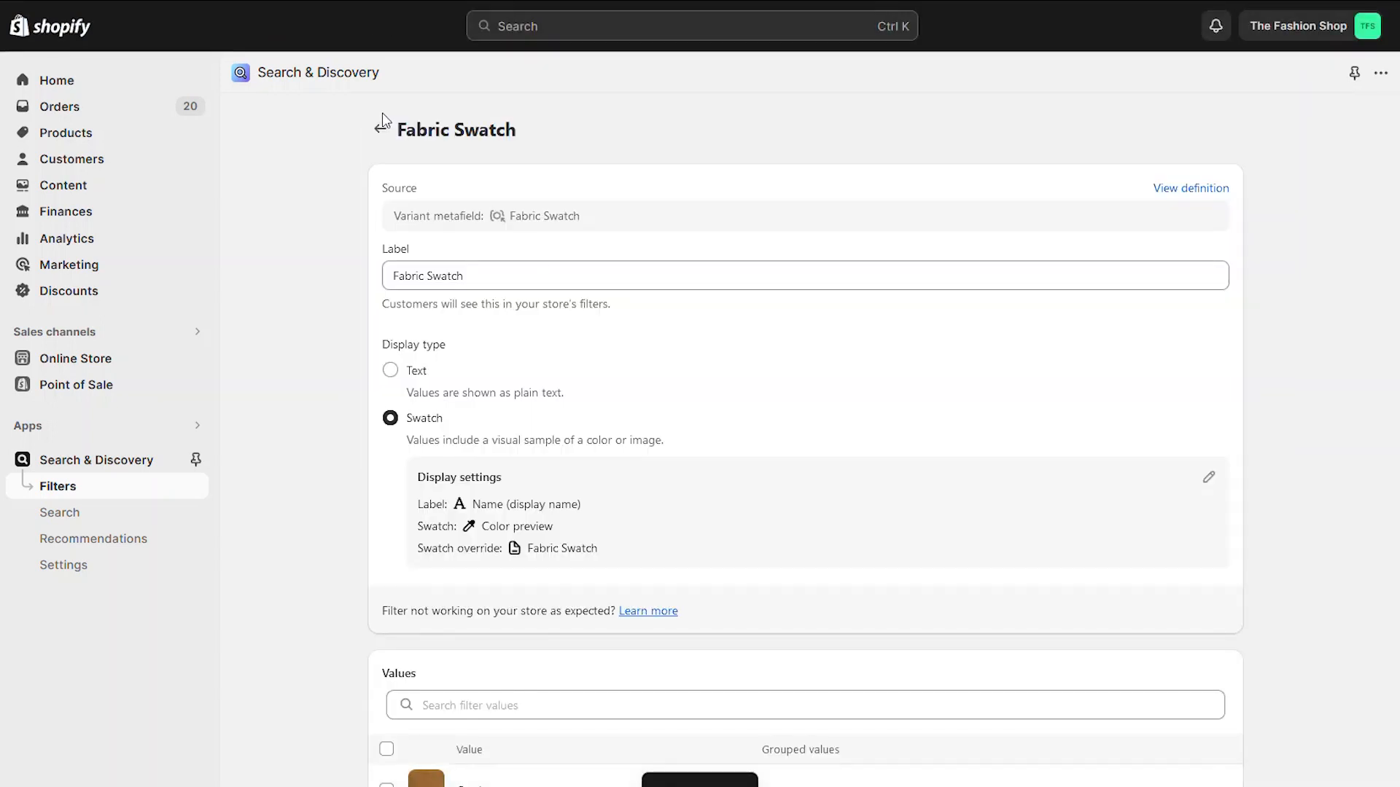
{"action": "left_click", "coordinate": [380, 126]}
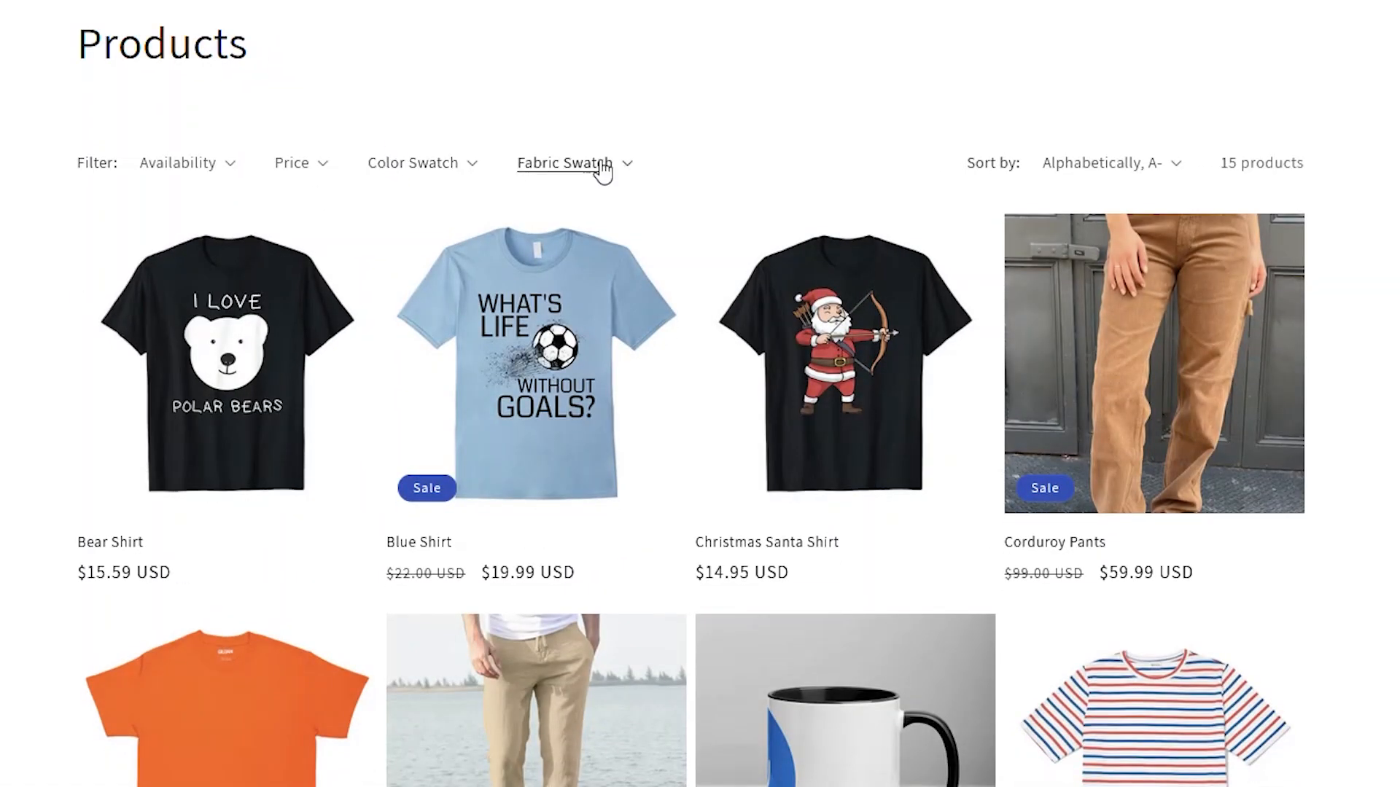
Test the Fabric Swatch filter on the storefront's Products page by filtering for Corduroy, resetting it, and filtering for Velvet.
{"action": "left_click", "coordinate": [626, 163]}
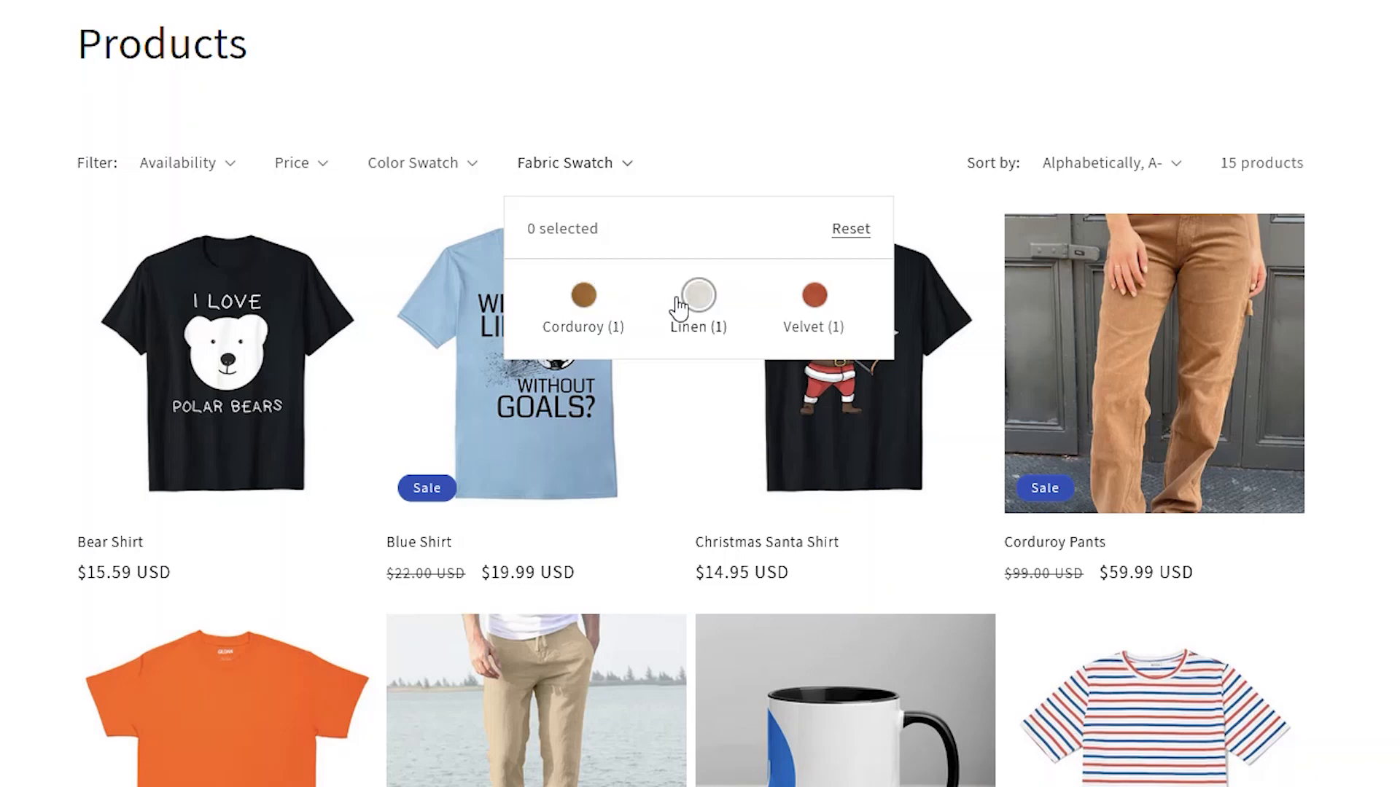
{"action": "left_click", "coordinate": [595, 300]}
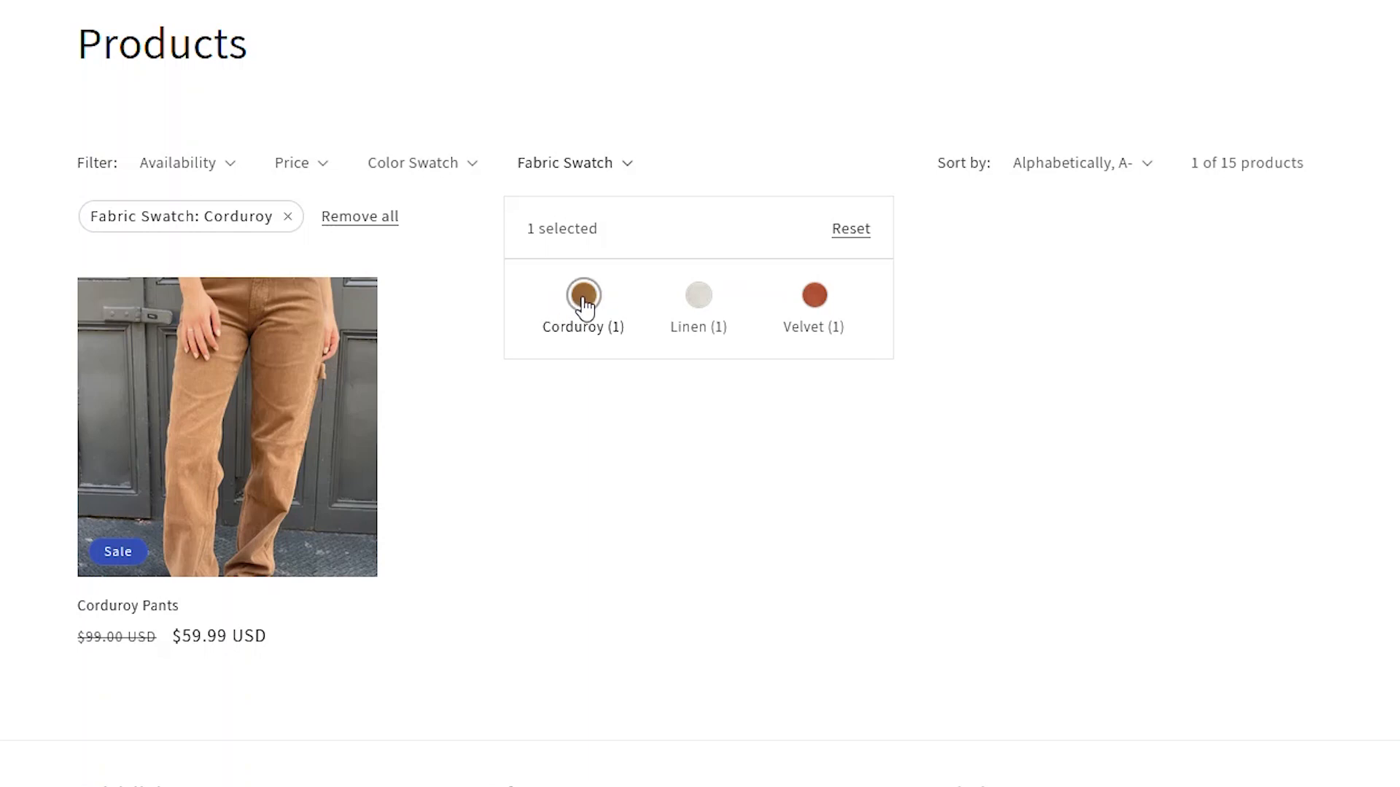
{"action": "left_click", "coordinate": [846, 229]}
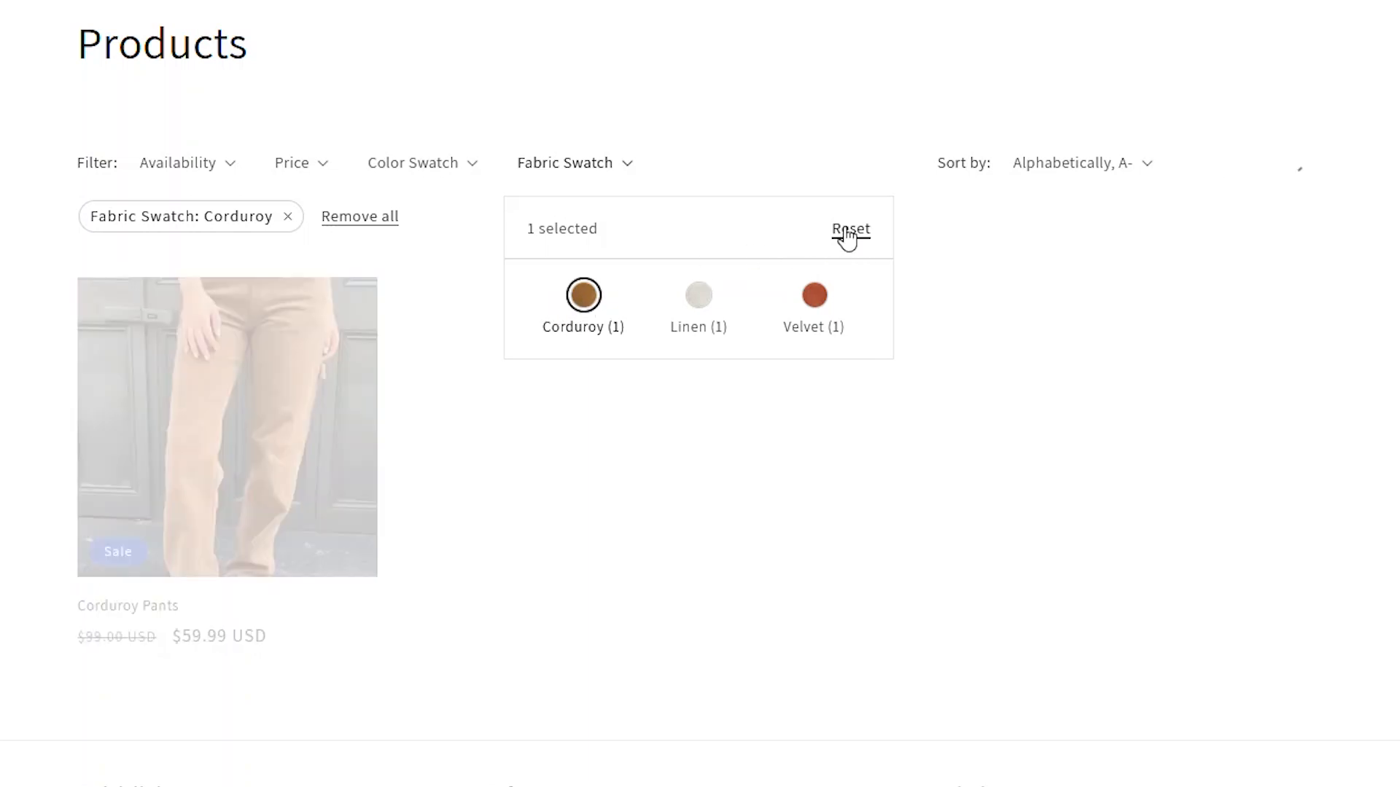
{"action": "left_click", "coordinate": [822, 295]}
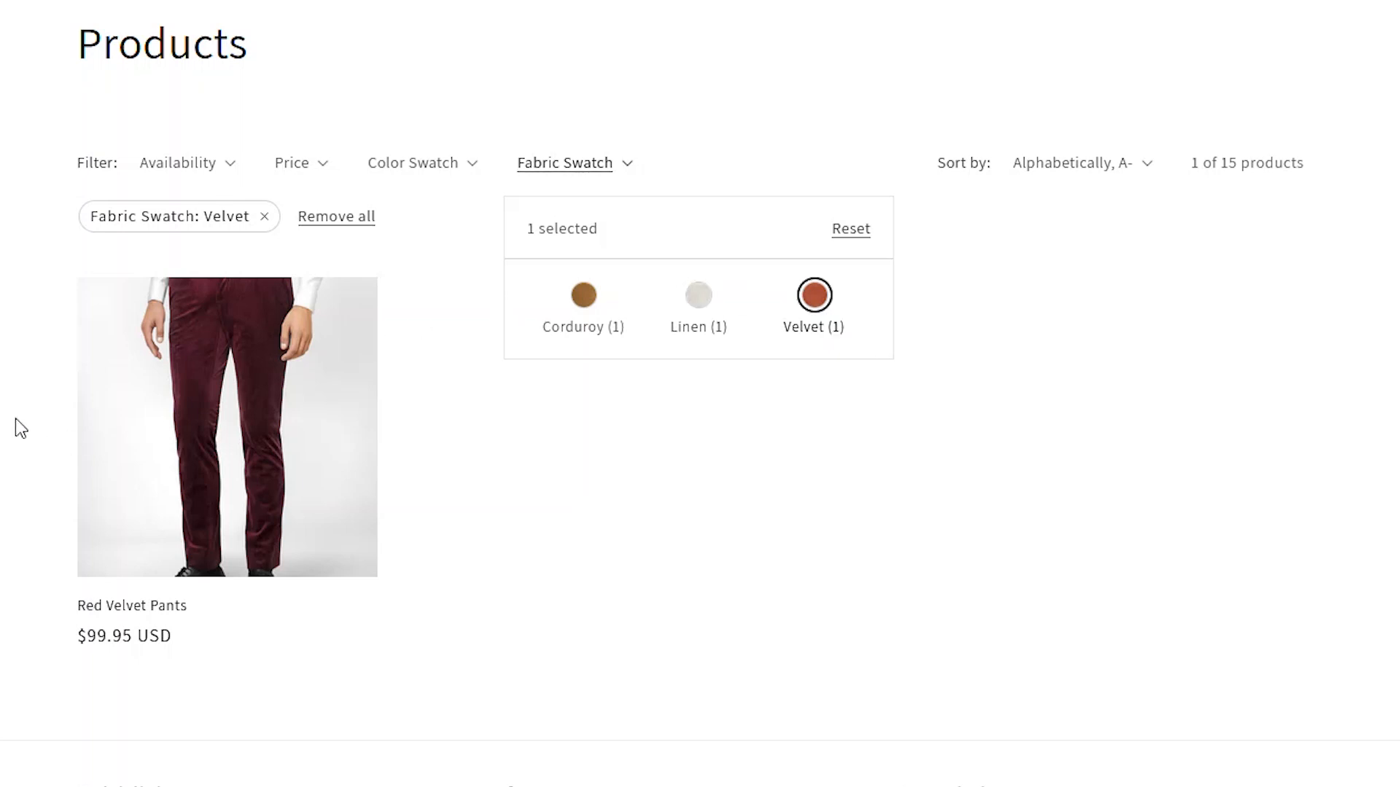
{"action": "left_click", "coordinate": [242, 351]}
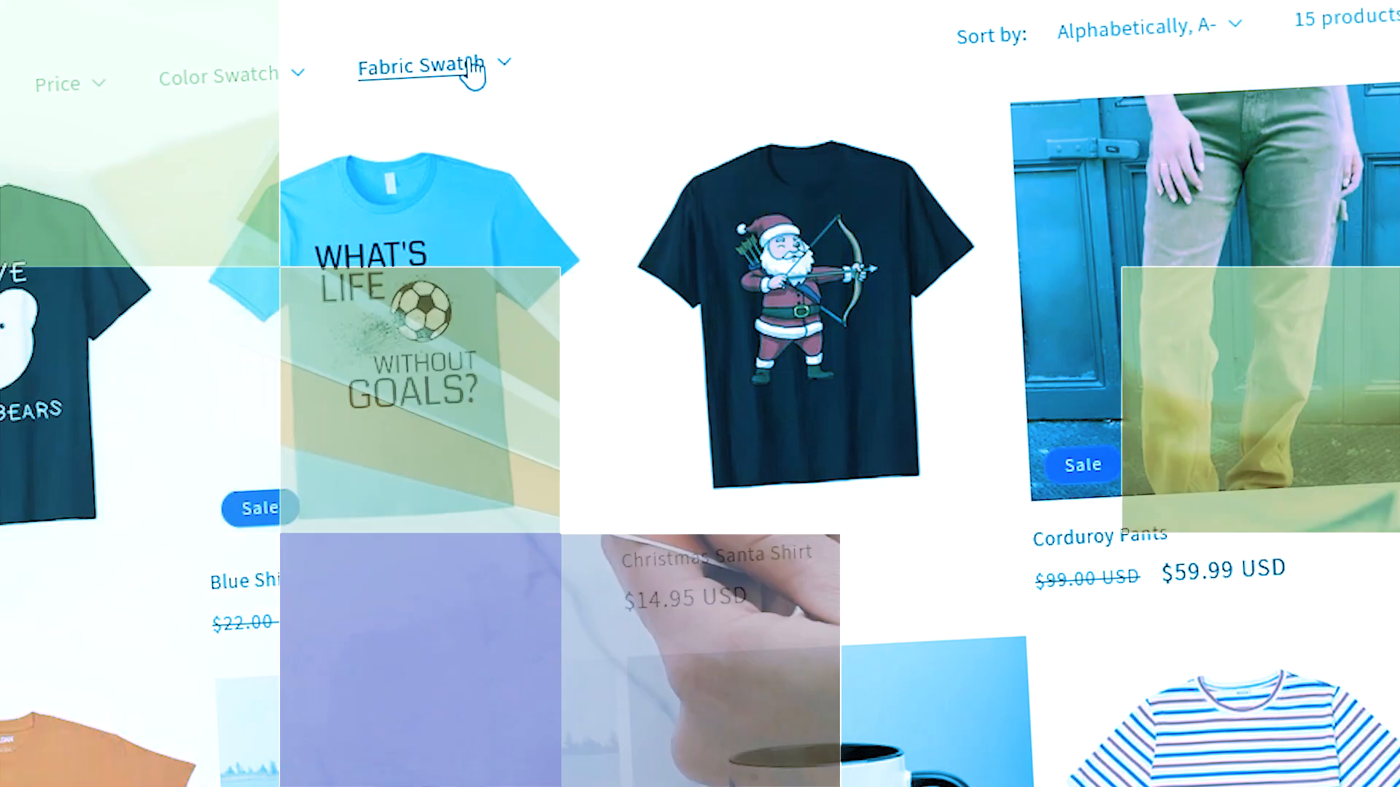
{"action": "left_click", "coordinate": [504, 65]}
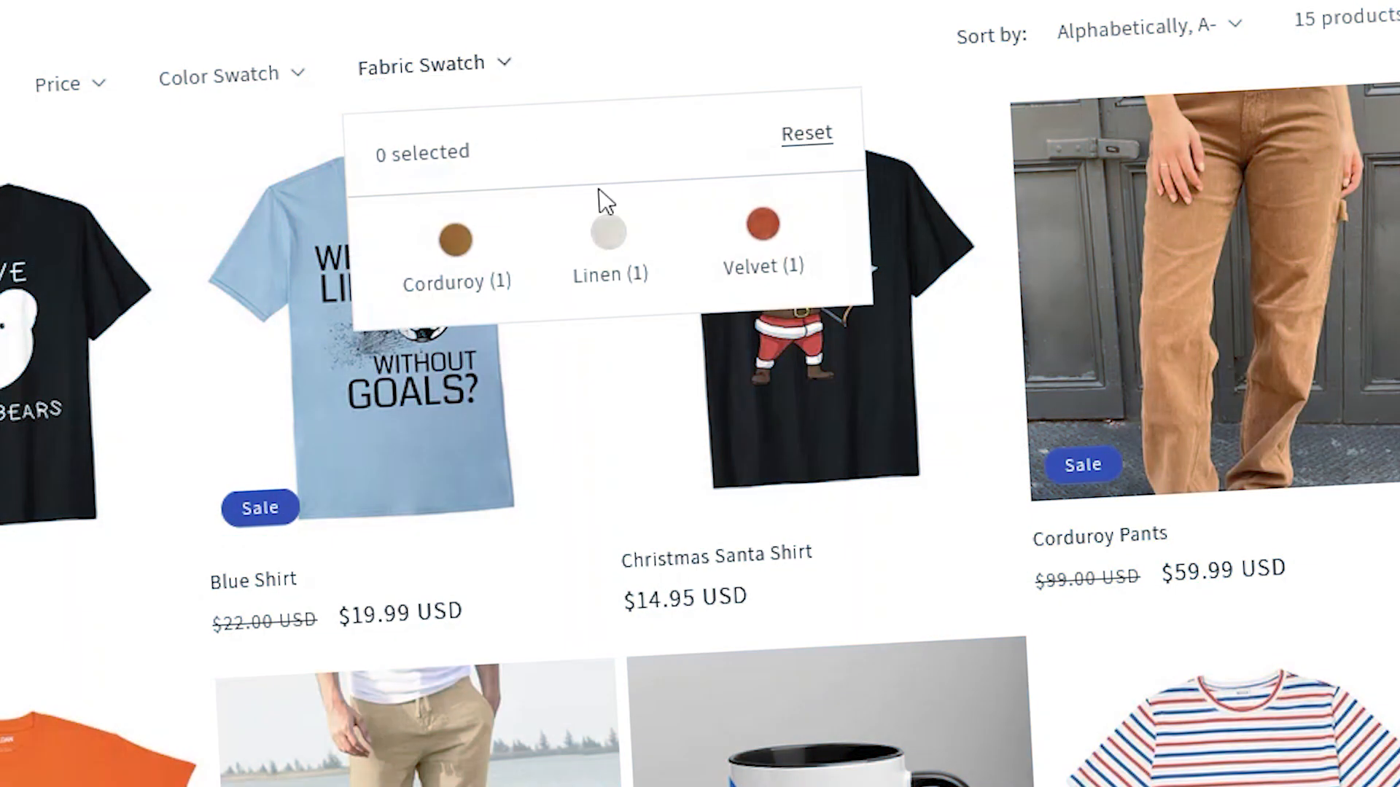